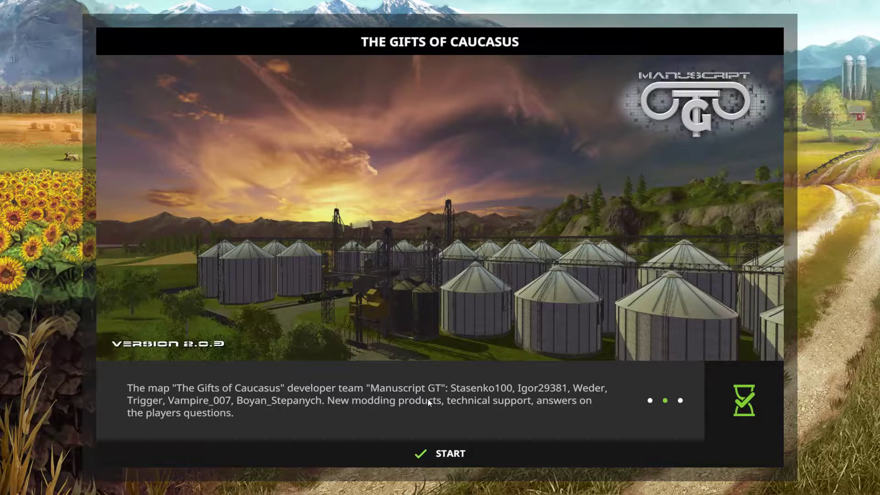
Start the loaded The Gifts of Caucasus map and walk around the parked green and orange Case tractors to inspect their paint
click(425, 454)
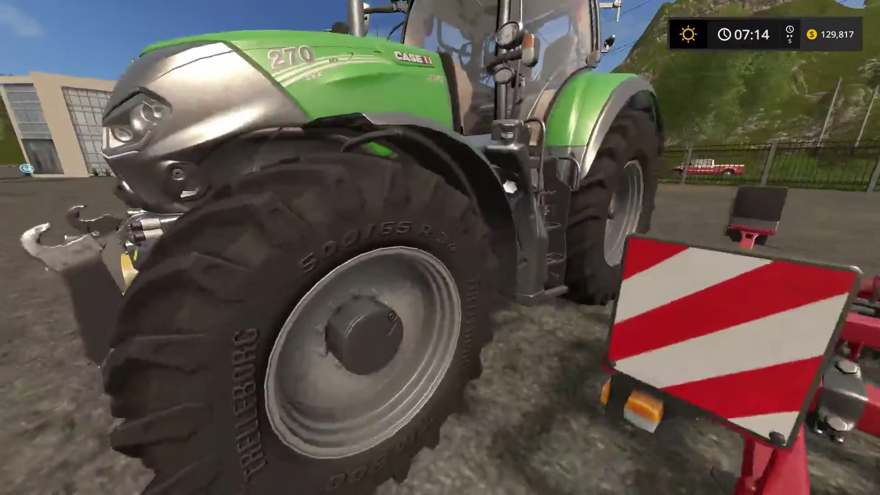
key(space)
key(space)
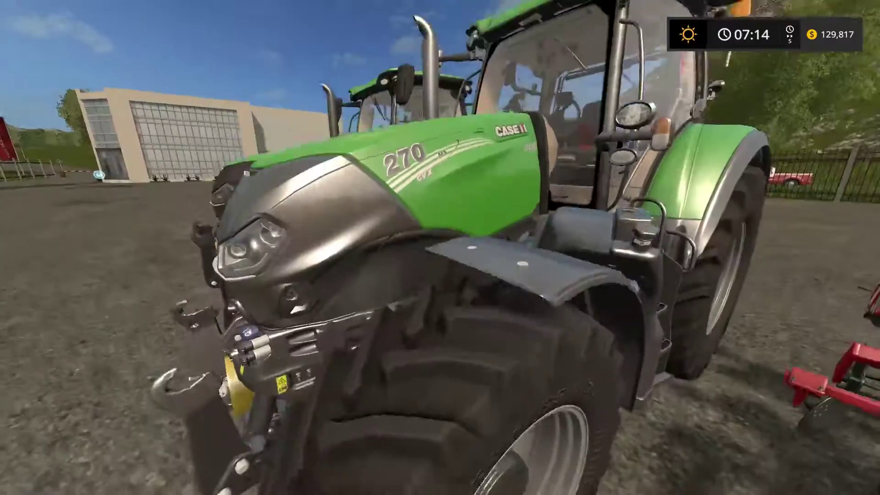
key(a)
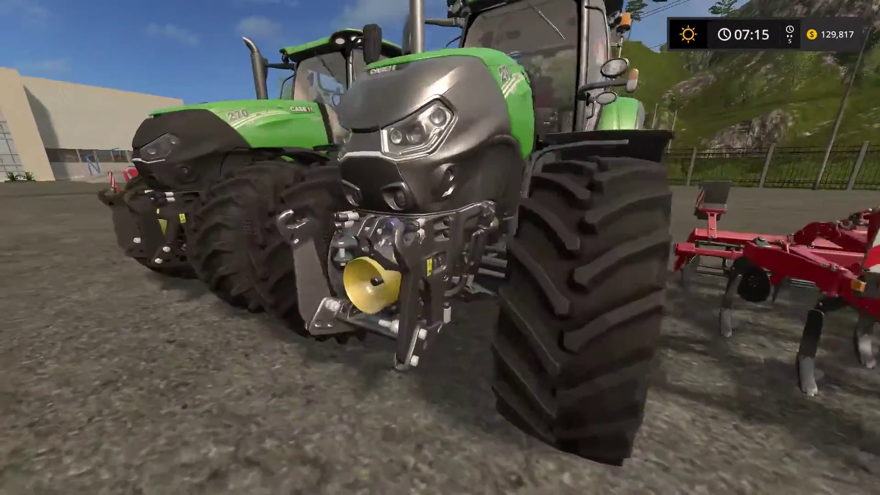
key(a)
key(d)
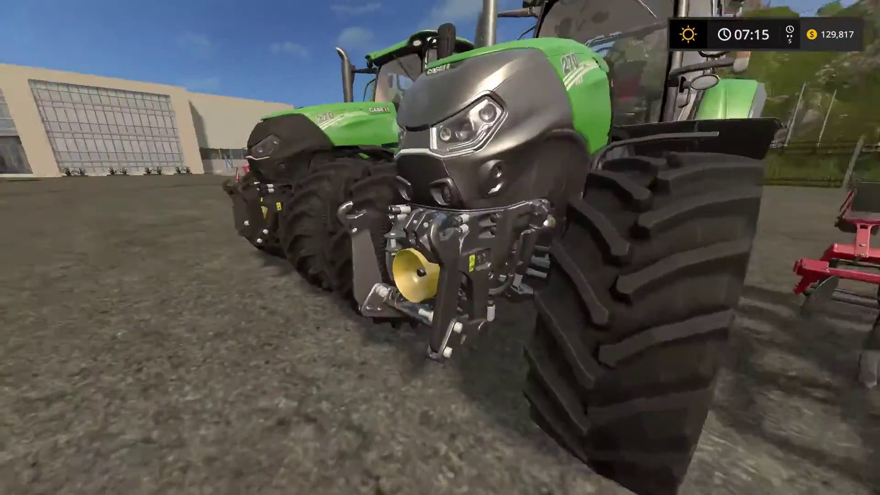
key(a)
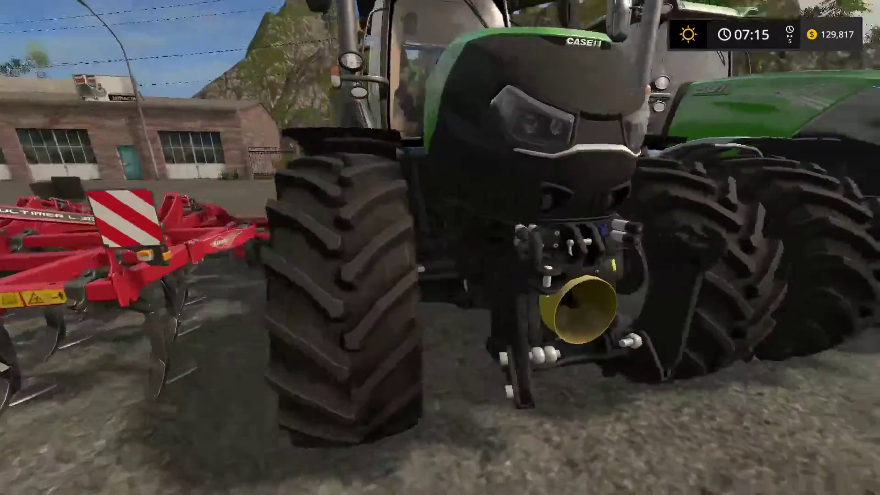
key(s)
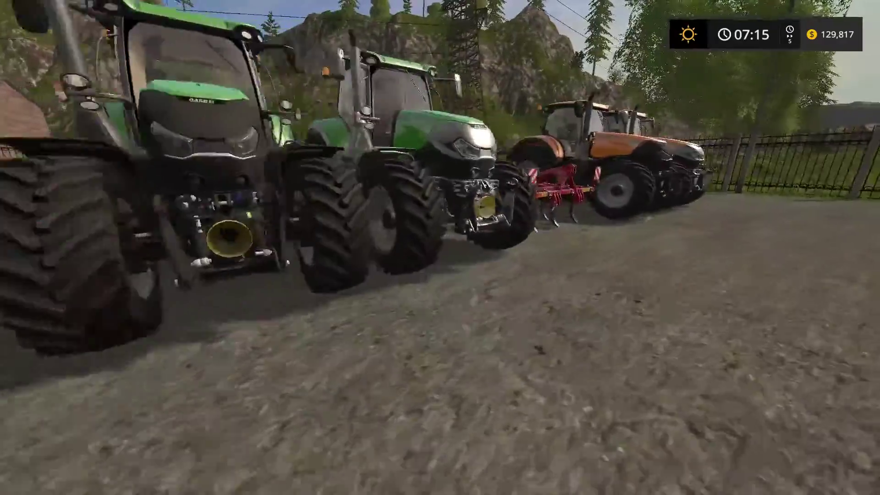
key(d)
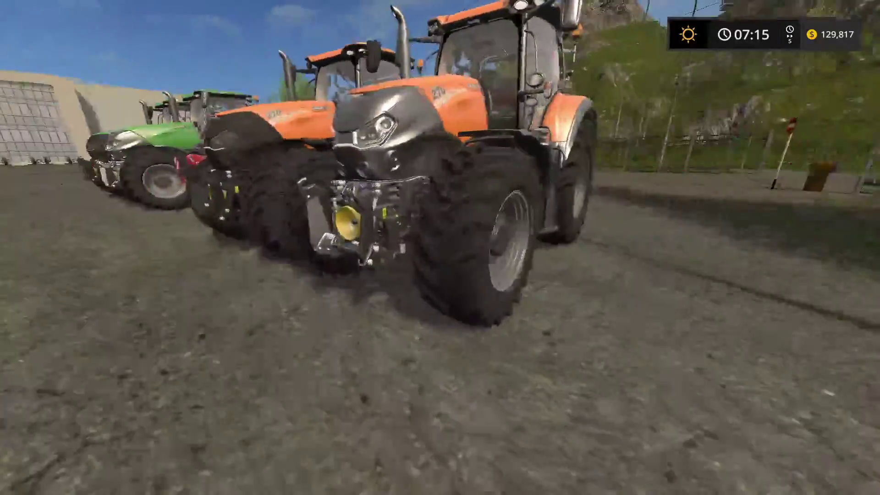
key(d)
key(w)
key(a)
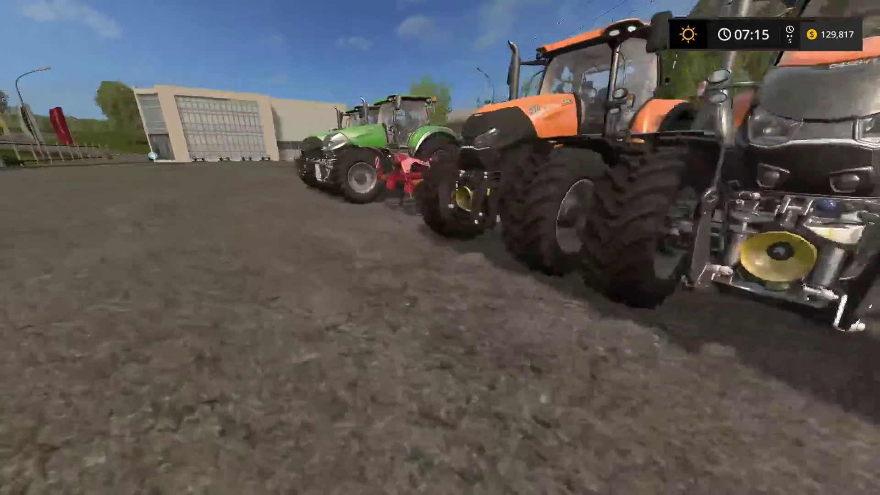
key(w)
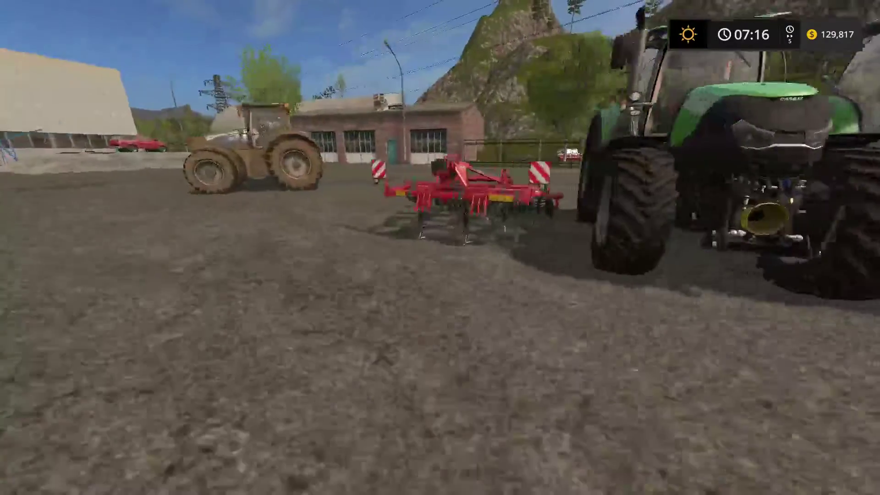
Leave the game for the desktop and close the running game window
key(Escape)
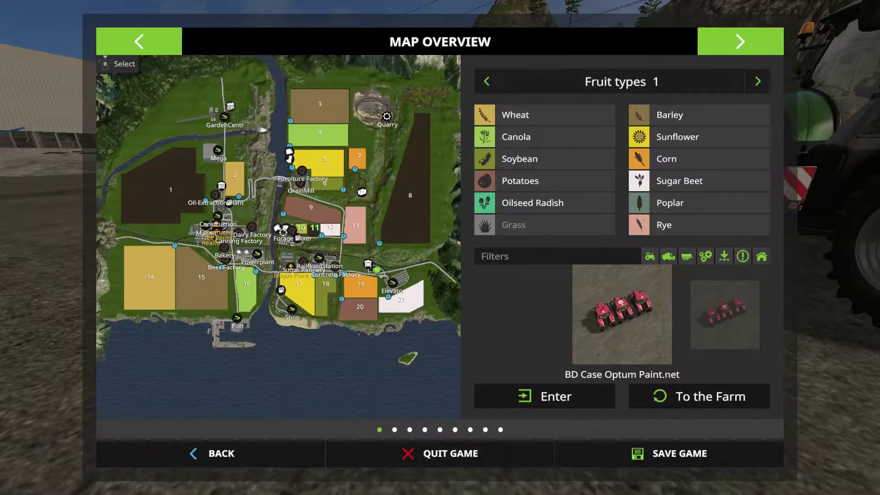
key(alt+Tab)
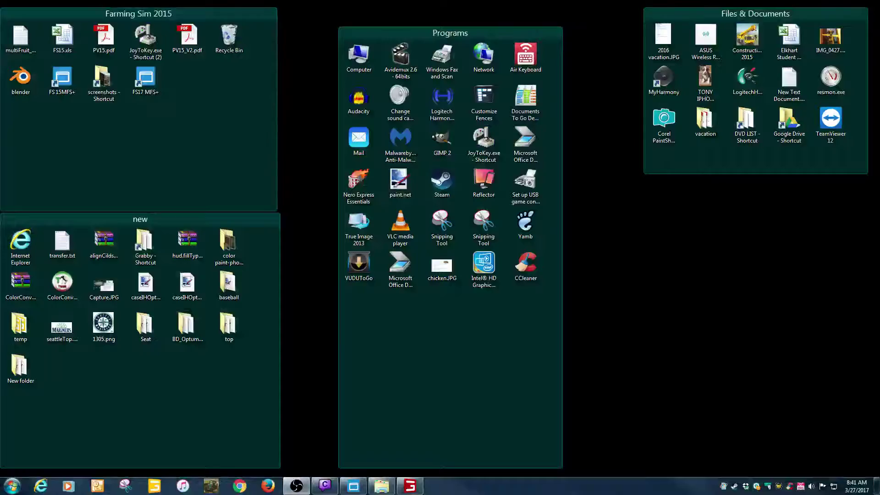
right_click(409, 485)
click(404, 463)
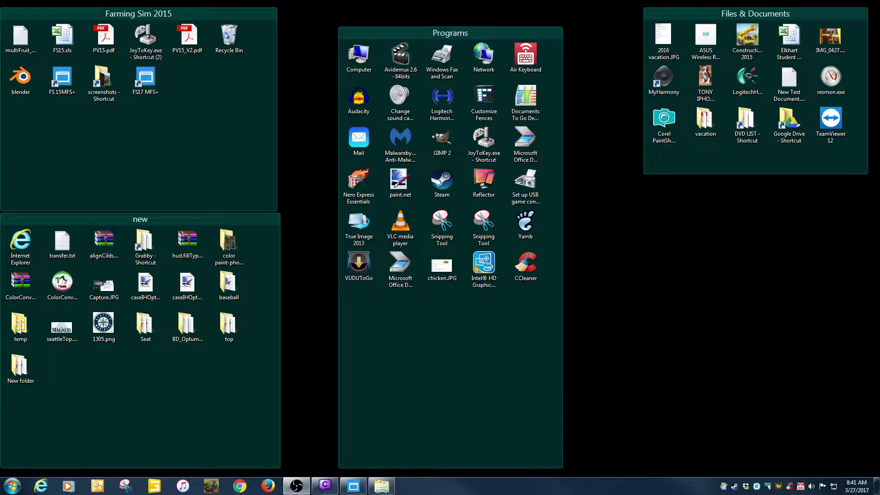
Copy caseIHOptumCVX_diffuse.dds and the adjacent caseIHOpt texture file from the desktop into the textures folder of the BD_Optum_Photo_Shop mod
click(381, 486)
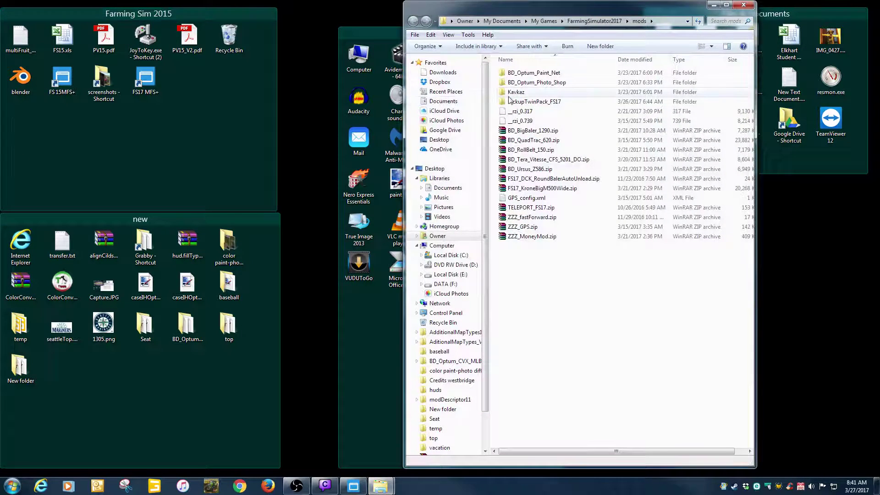
double_click(536, 83)
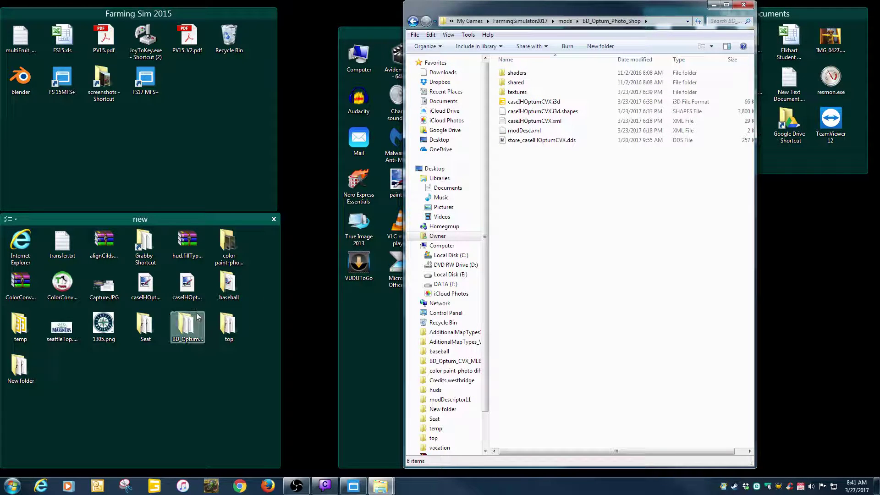
click(197, 283)
ctrl+click(155, 292)
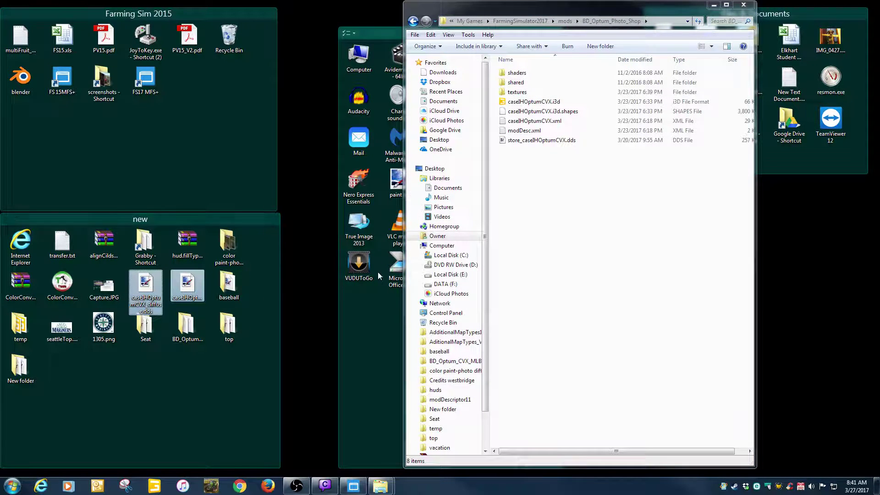
drag(200, 285, 531, 166)
right_drag(532, 165, 520, 92)
click(546, 128)
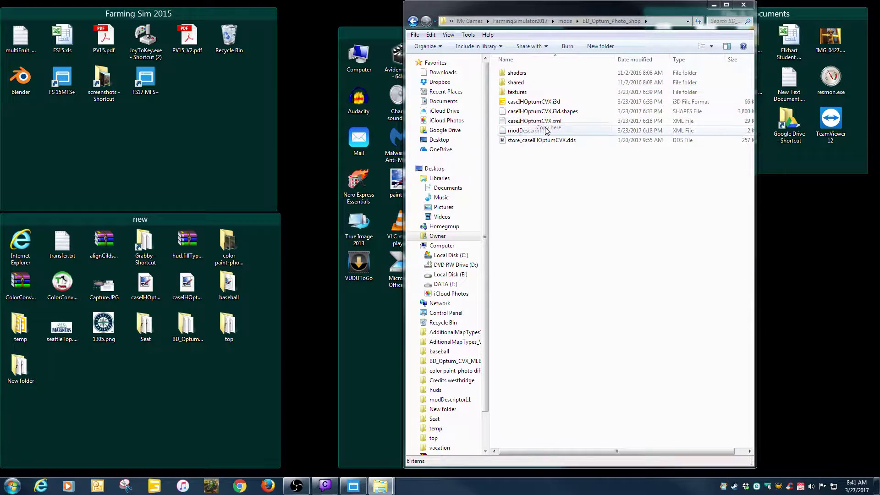
click(431, 198)
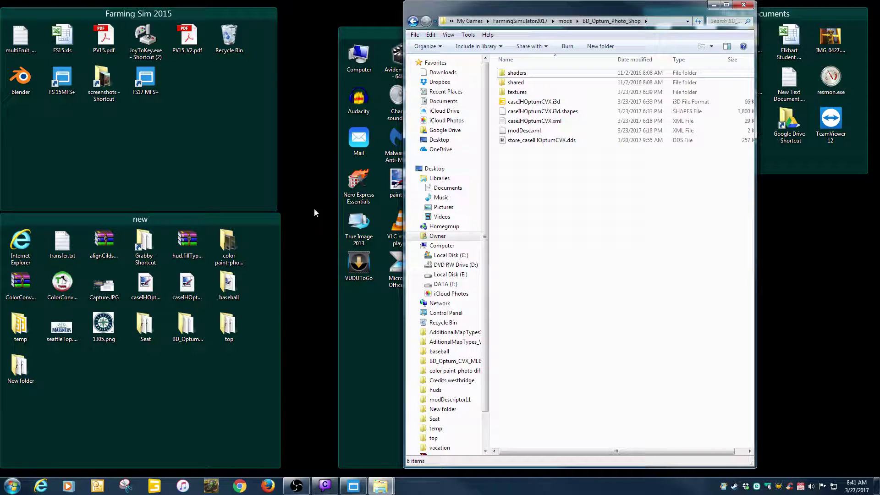
Check which programs can open caseIHOptumCVX_diffuse.dds in the mod's textures folder, and close the folder window
double_click(516, 92)
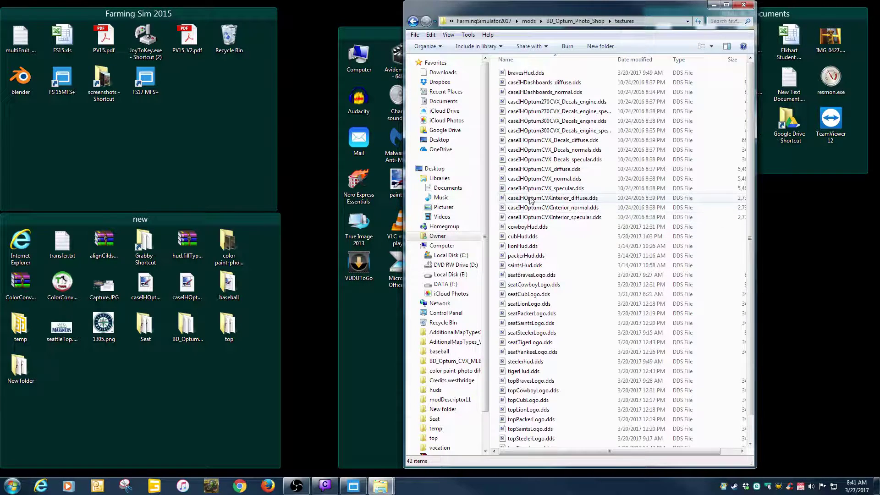
right_click(523, 168)
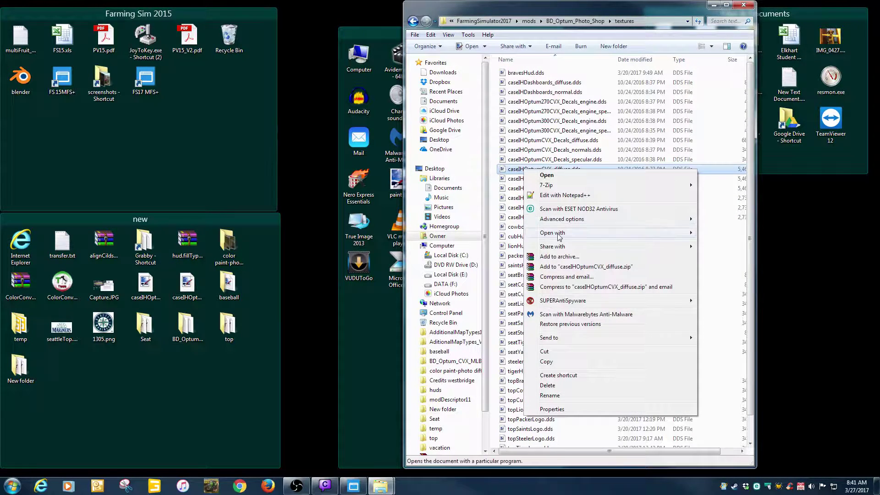
mouse_move(559, 234)
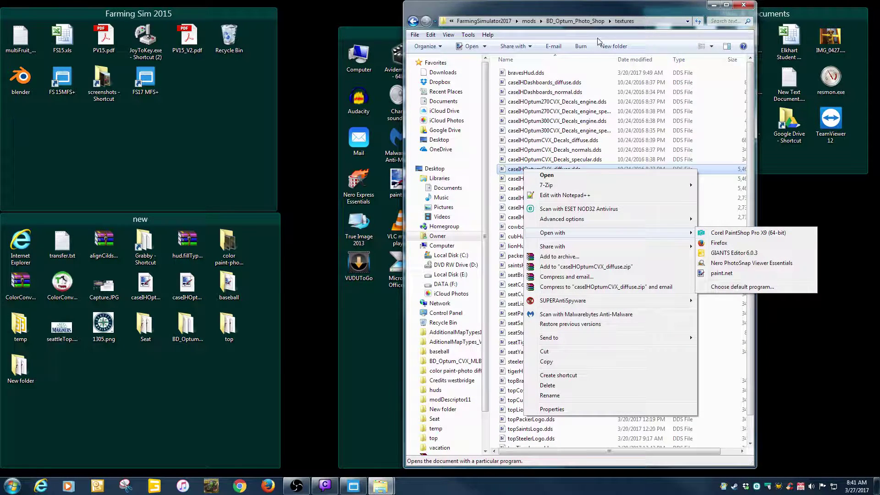
click(652, 111)
click(743, 5)
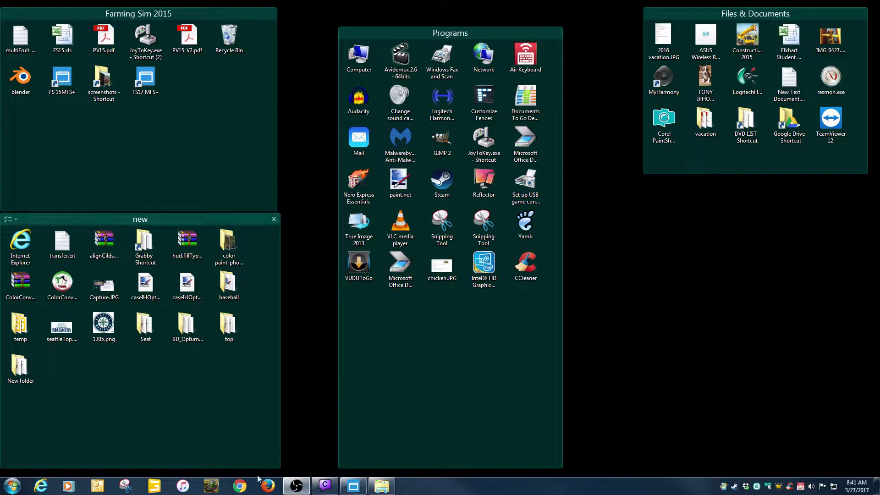
Launch Farming Simulator 17 and load the Color Tutorial career from Savegame 6
click(211, 486)
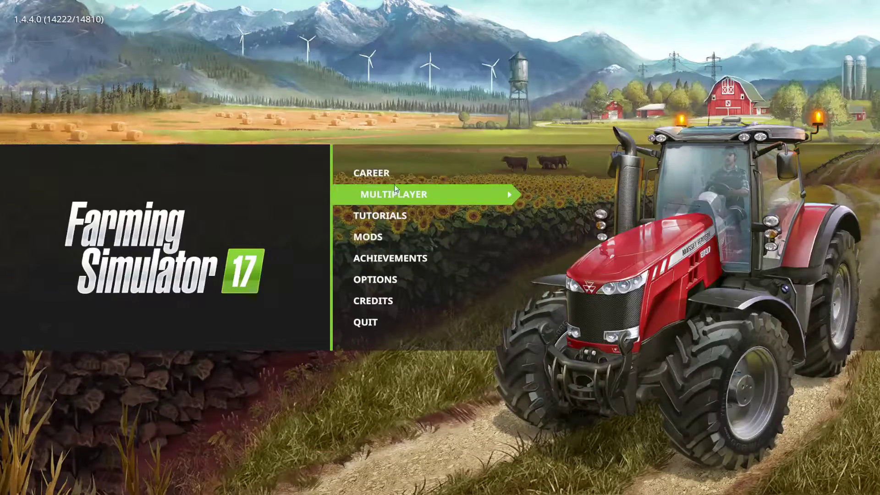
click(376, 173)
scroll(571, 181, down, 4)
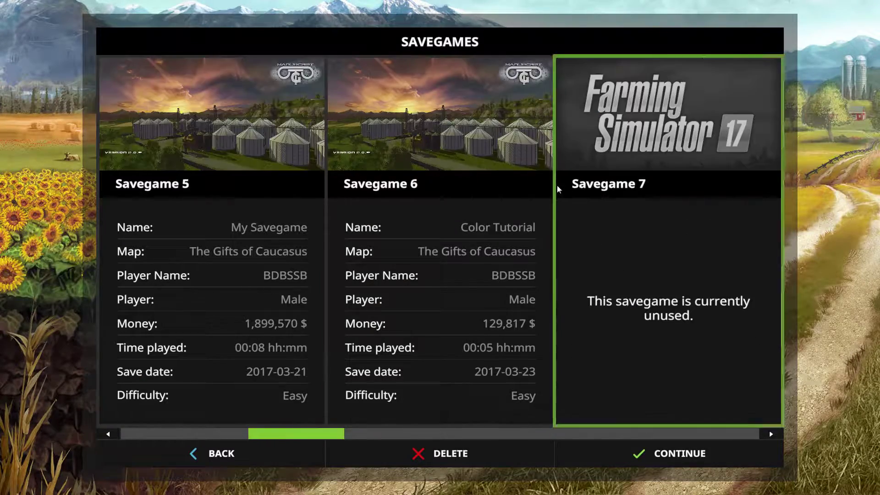
click(474, 195)
click(644, 441)
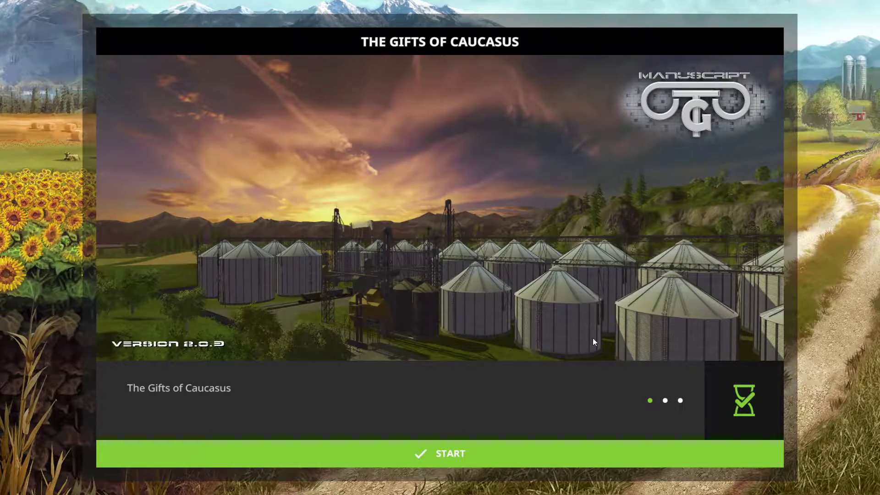
click(469, 463)
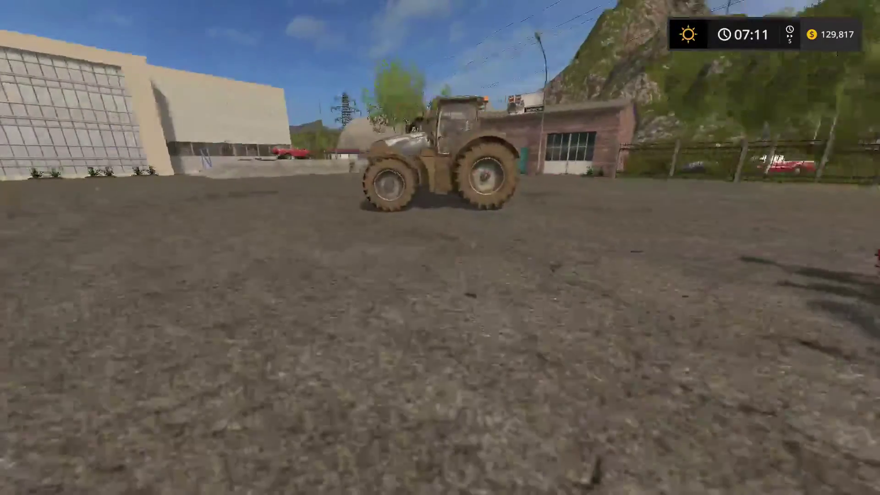
Pause the Color Tutorial game, return to the desktop and close the GIANTS Engine window
key(Escape)
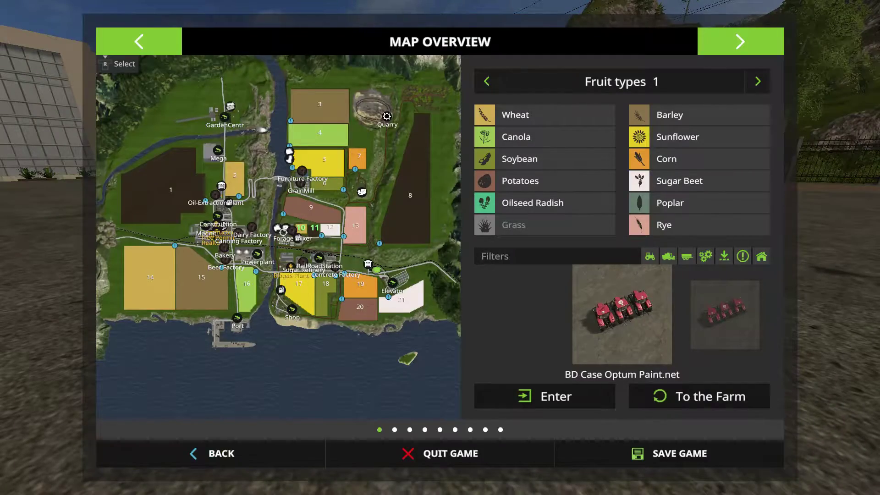
key(alt+Tab)
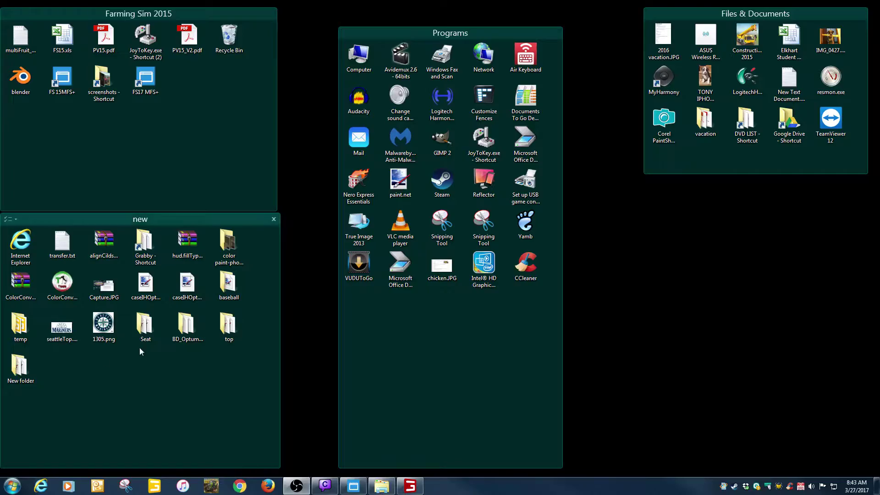
right_click(408, 489)
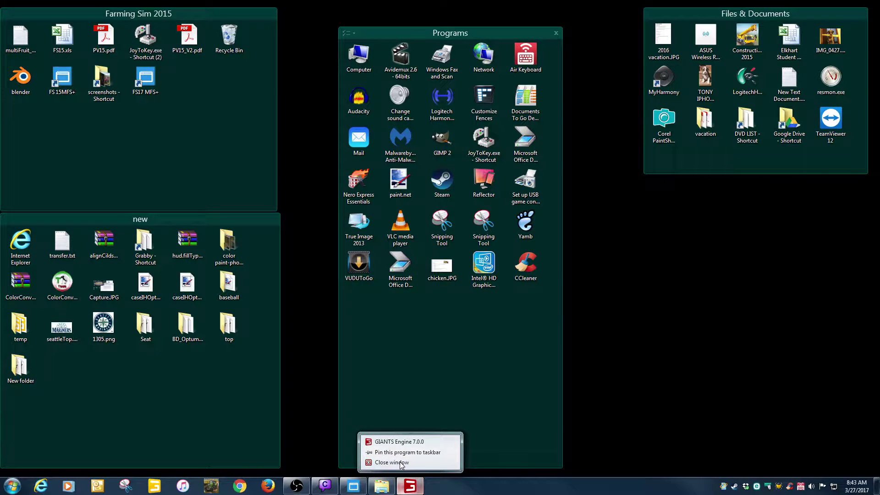
click(392, 462)
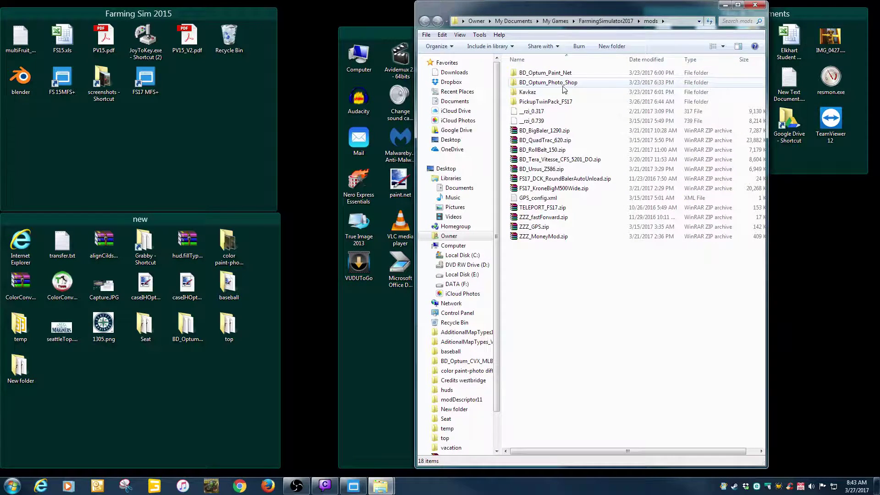
Open the textures folder inside the BD_Optum_Photo_Shop mod folder
click(552, 83)
double_click(553, 84)
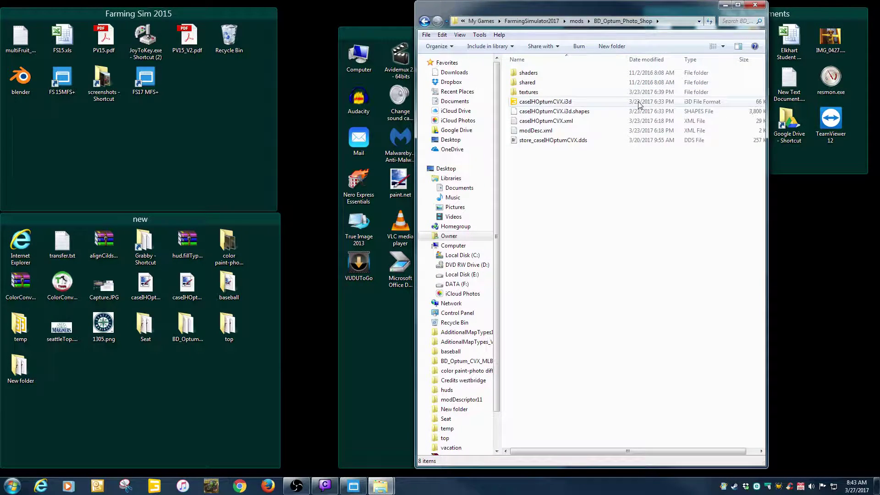
click(534, 94)
double_click(534, 94)
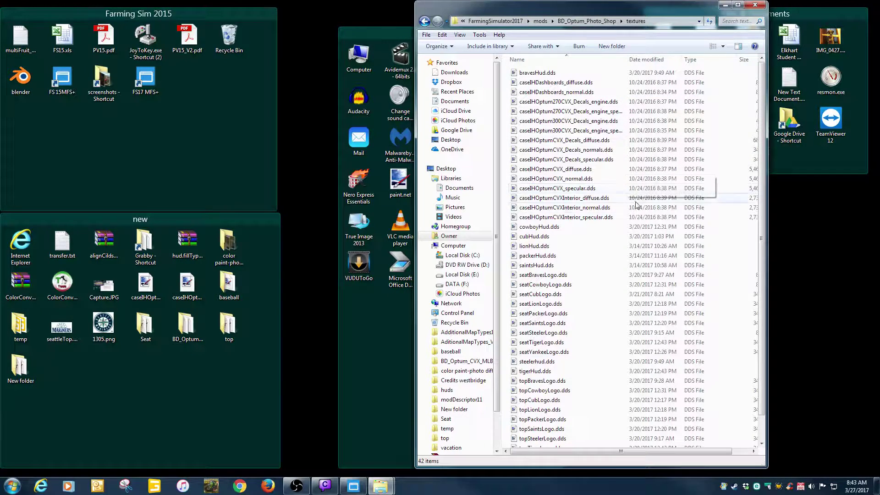
click(565, 170)
ctrl+click(580, 189)
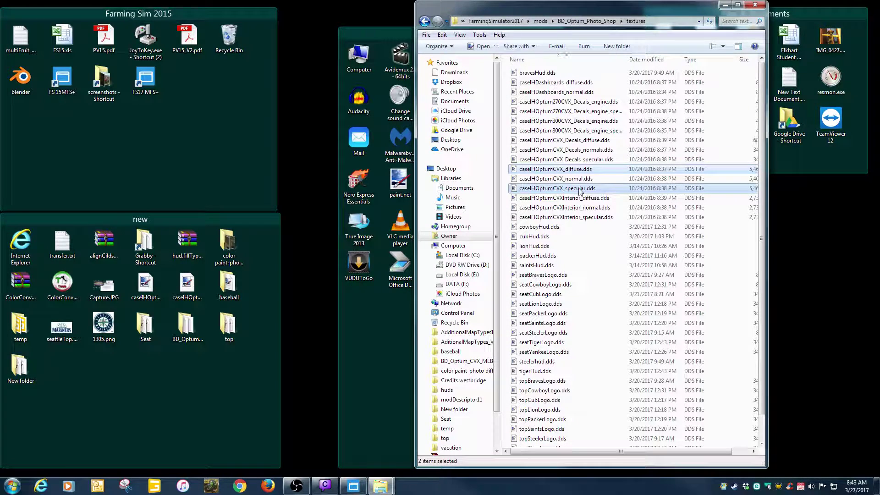
right_click(568, 171)
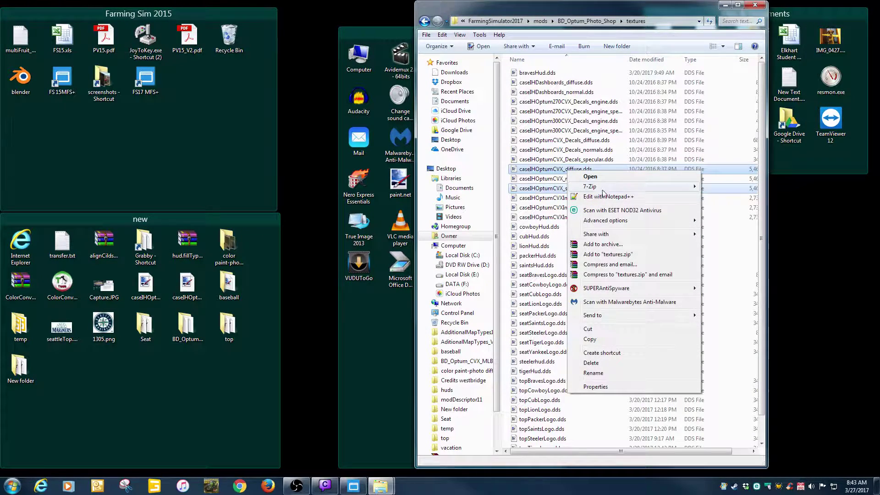
mouse_move(623, 312)
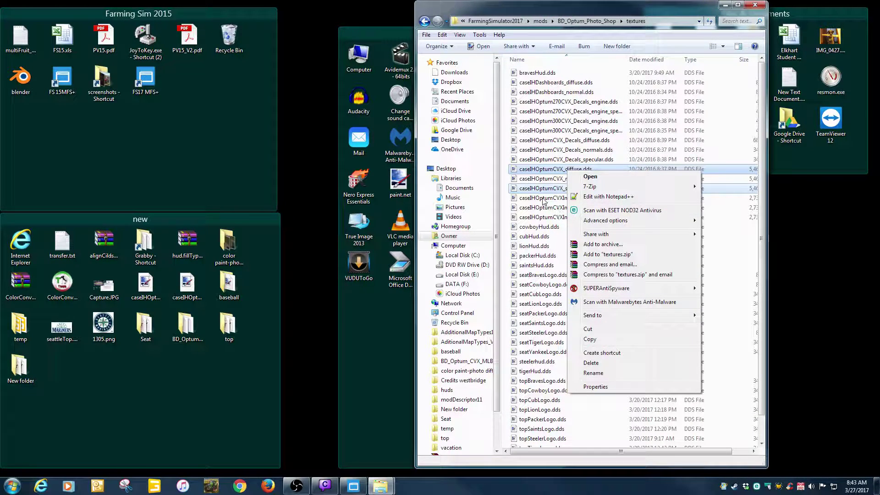
Open caseIHOptumCVX_diffuse.dds from the textures folder in Corel PaintShop Pro X9
click(532, 169)
click(535, 178)
right_click(541, 172)
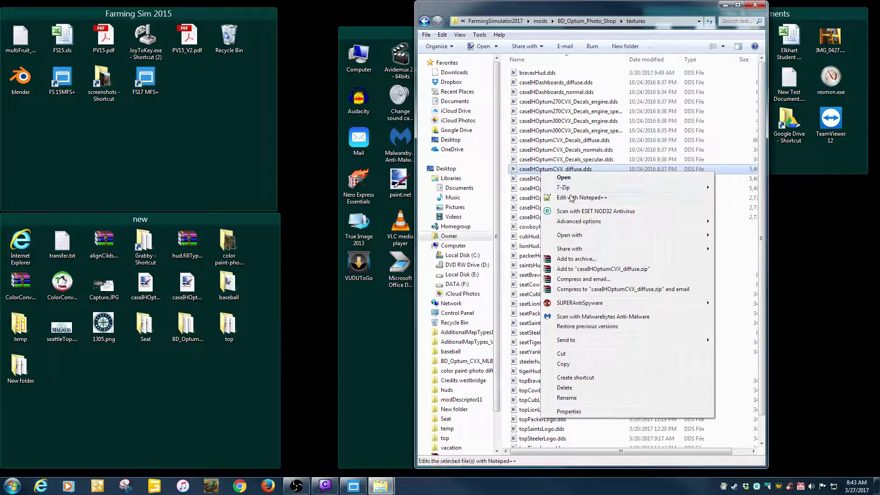
mouse_move(591, 236)
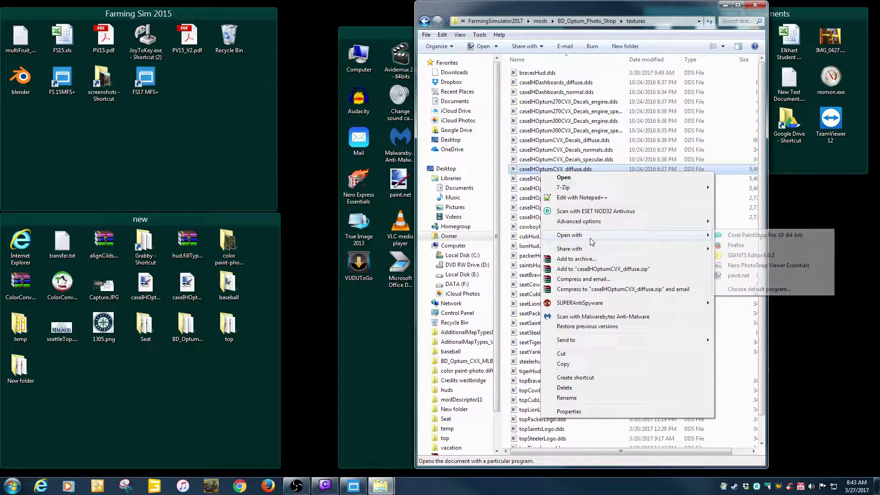
click(748, 235)
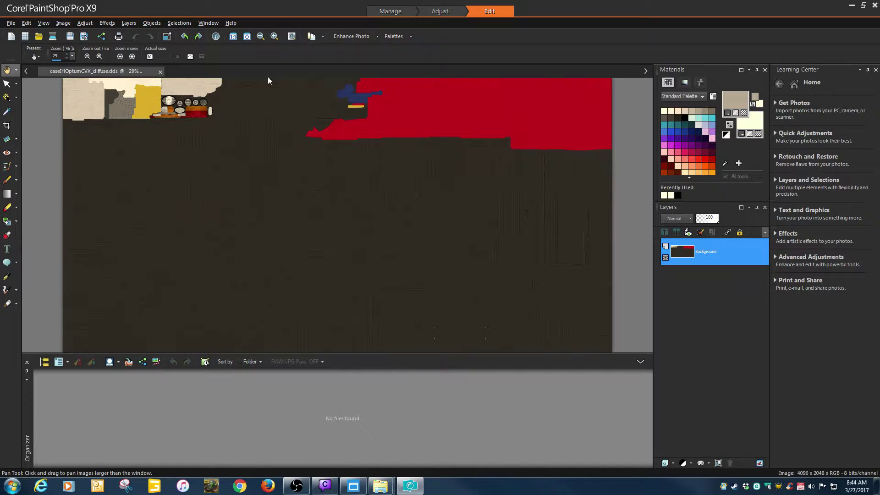
Select the red area with the Magic Wand and try saturation 8 and lightness -15 on it with Hue/Saturation/Lightness
click(6, 98)
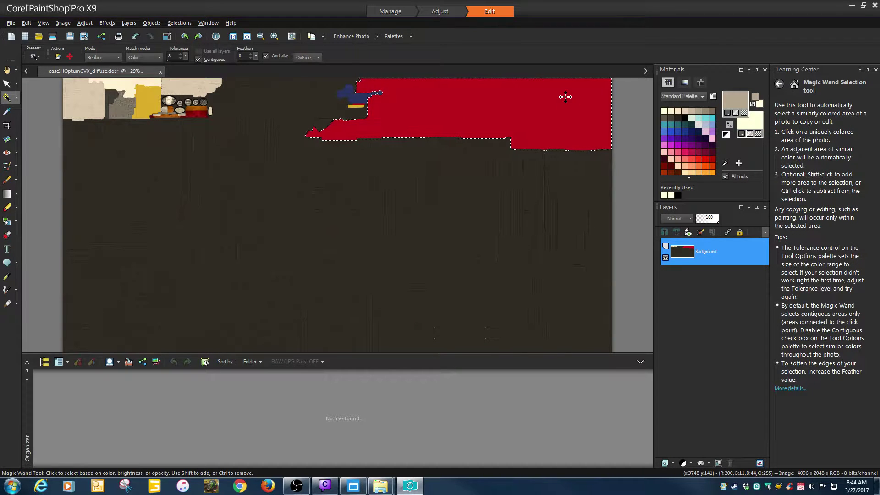
click(83, 24)
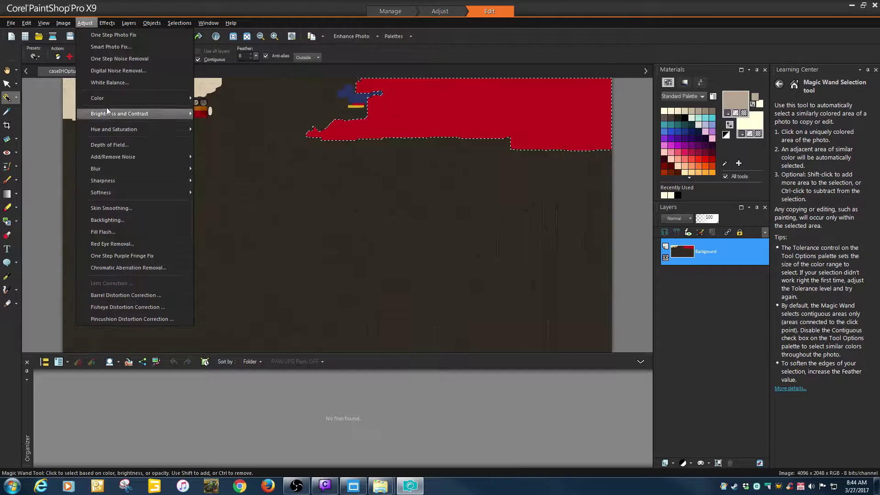
mouse_move(109, 129)
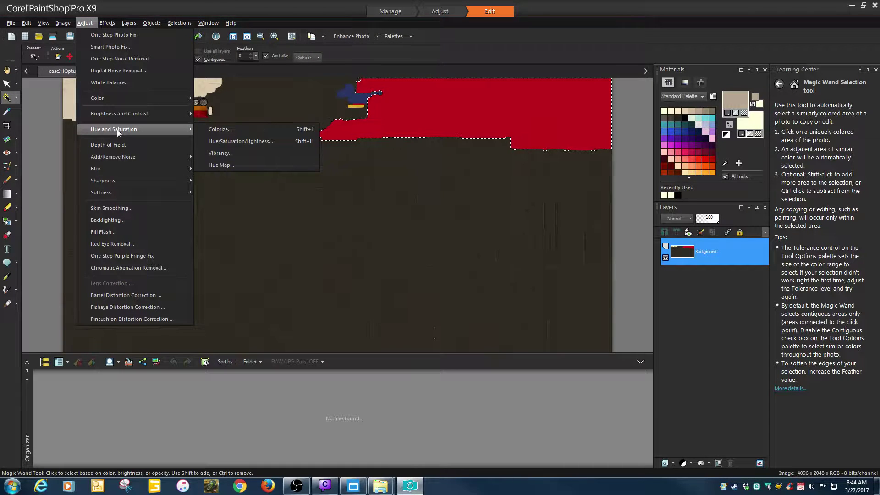
click(239, 142)
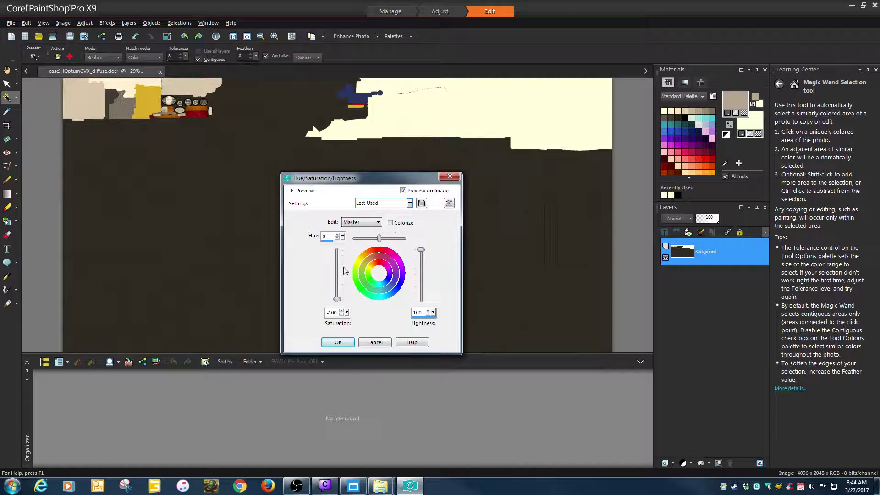
drag(337, 300, 337, 274)
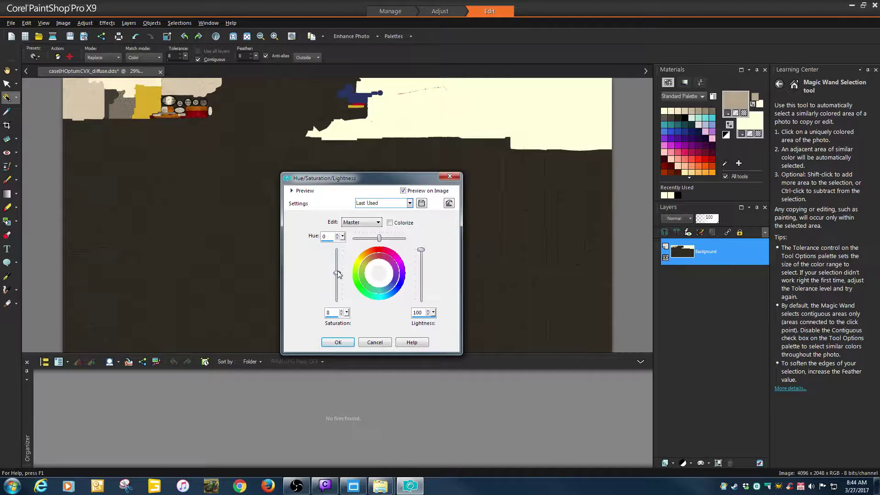
drag(419, 252, 421, 278)
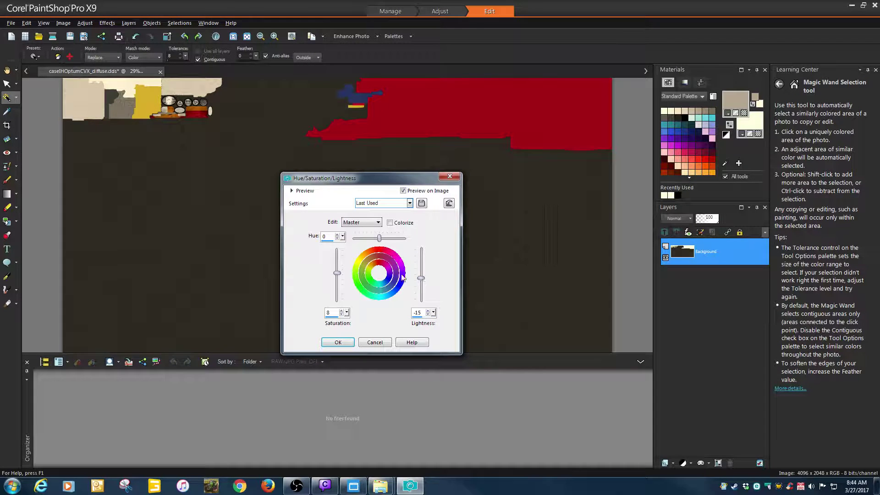
drag(337, 274, 338, 304)
drag(421, 278, 420, 248)
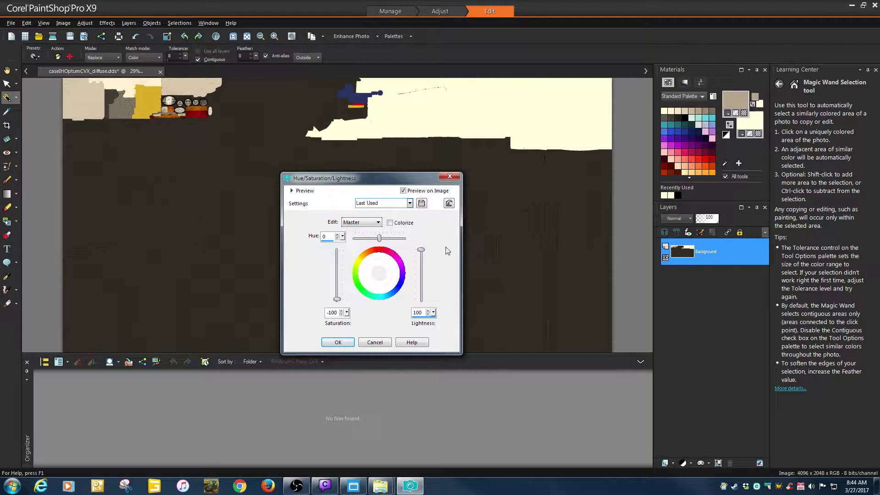
click(377, 343)
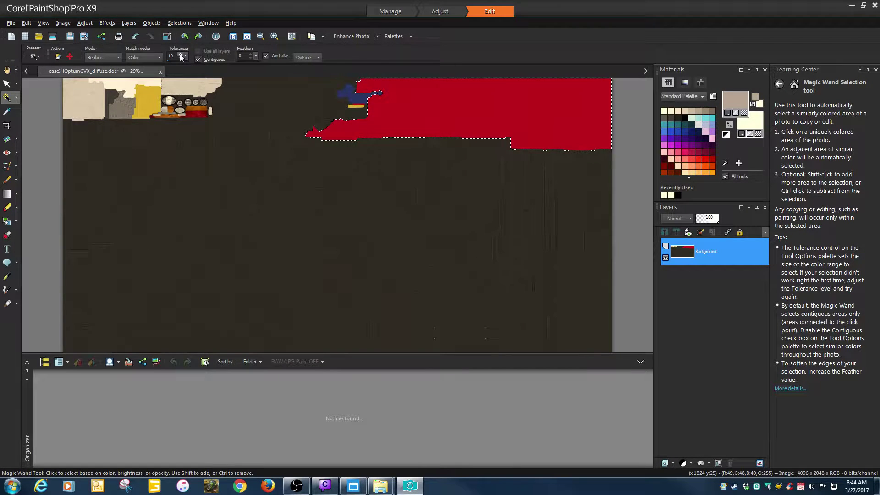
drag(180, 53, 180, 54)
click(88, 22)
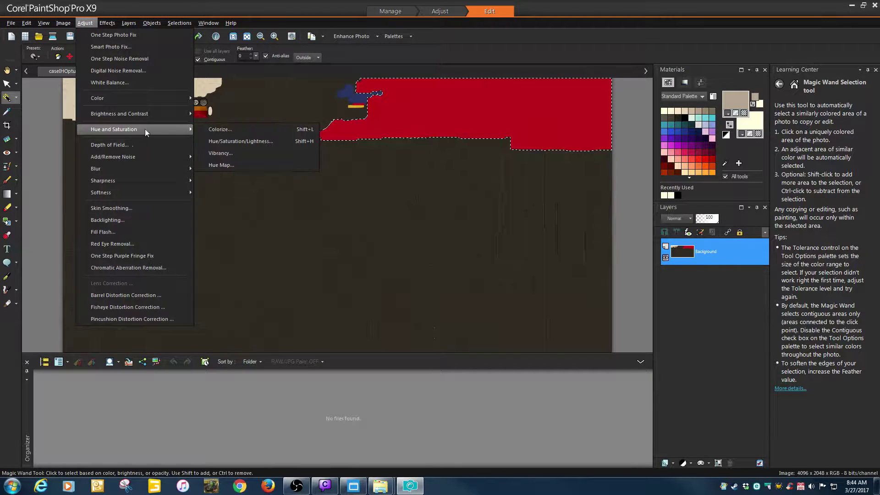
click(230, 141)
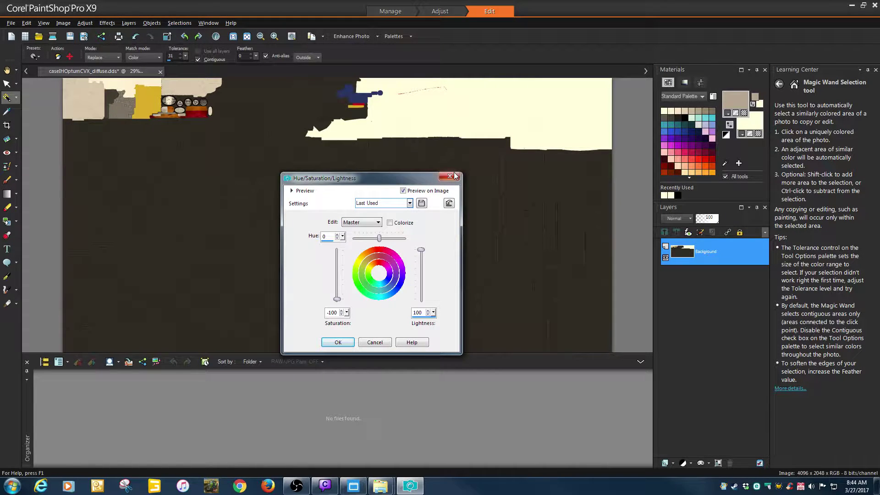
click(453, 176)
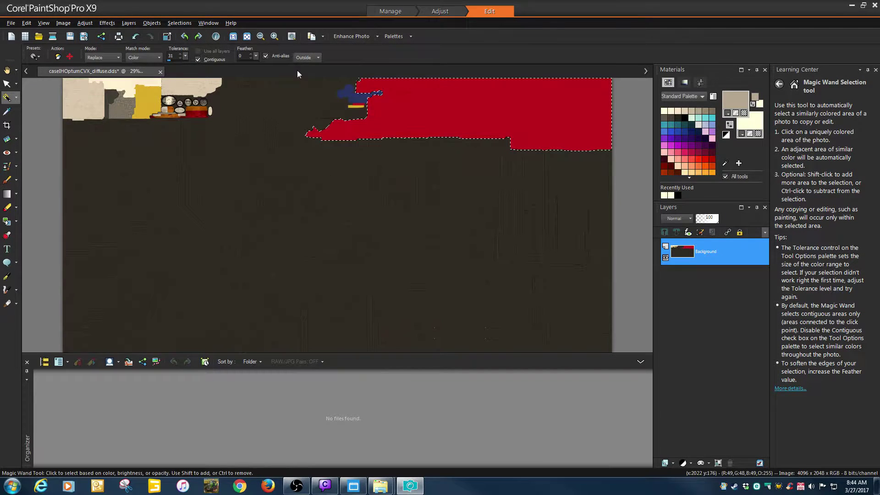
Set the Magic Wand tolerance to 89 and select the whole red area of the diffuse texture
double_click(174, 56)
text(140)
double_click(177, 60)
text(89)
click(7, 113)
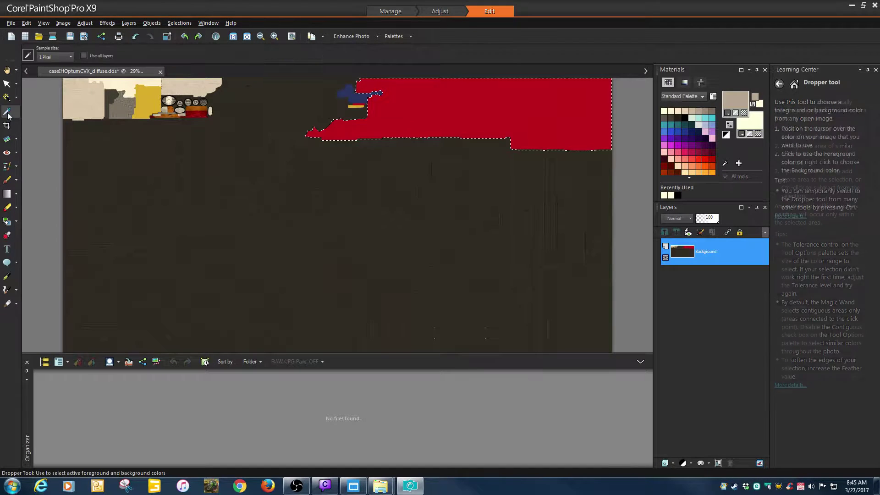
click(6, 97)
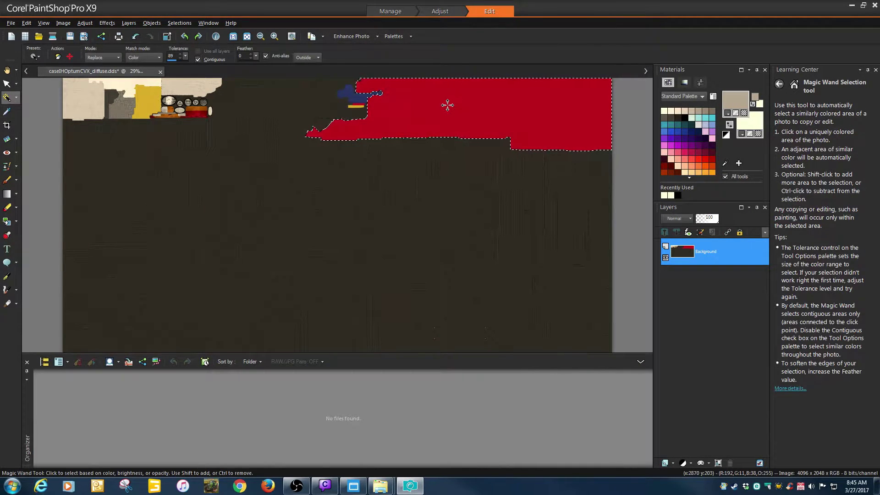
click(434, 143)
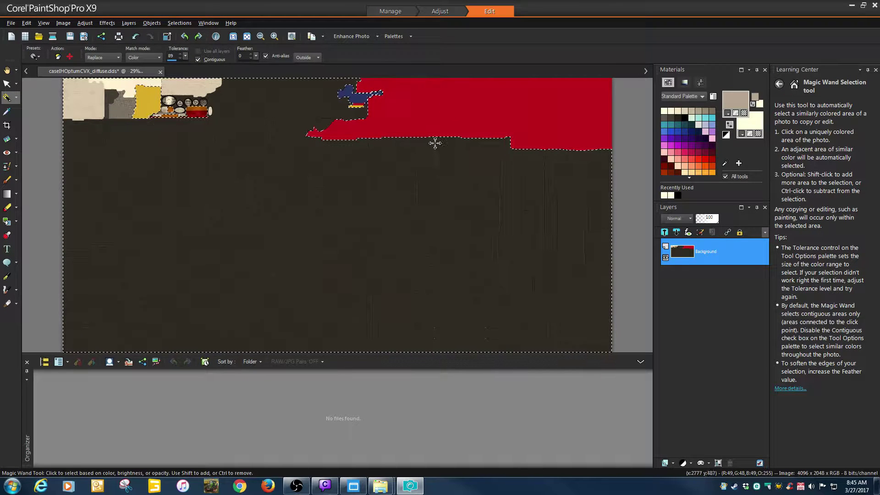
click(447, 112)
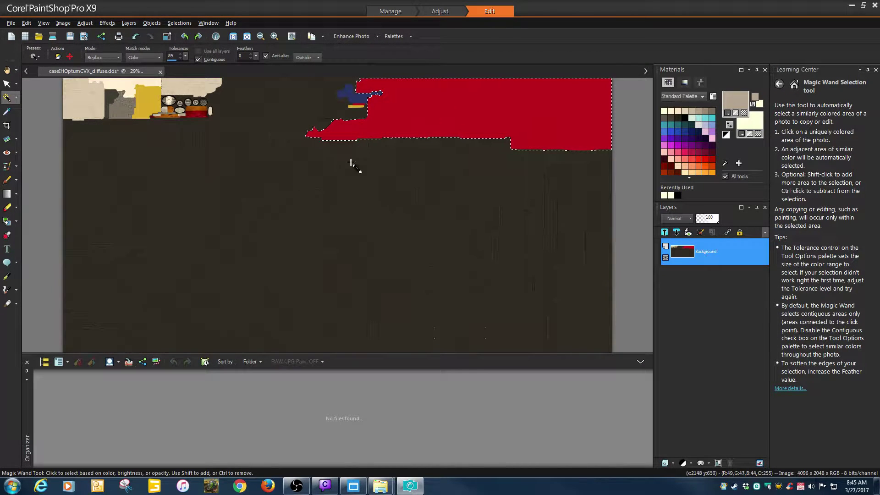
Whiten the selected red area with Hue/Saturation/Lightness, using hue 0, saturation -100 and lightness 100
click(90, 25)
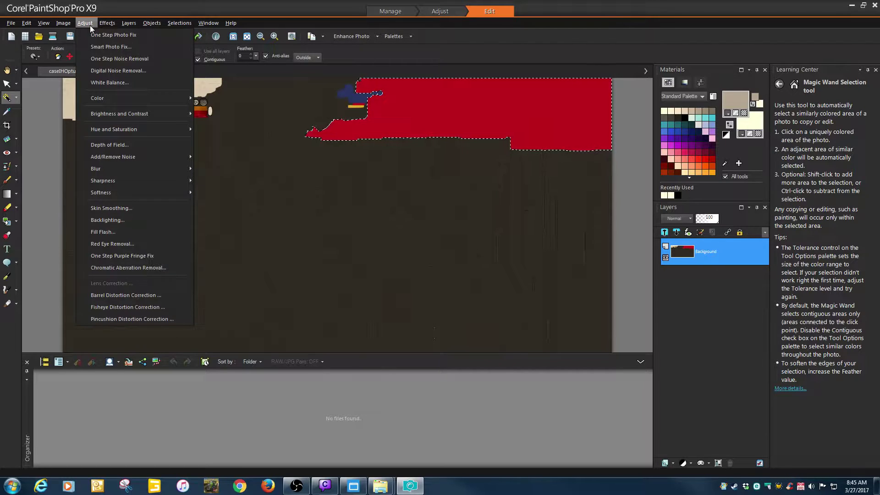
mouse_move(144, 132)
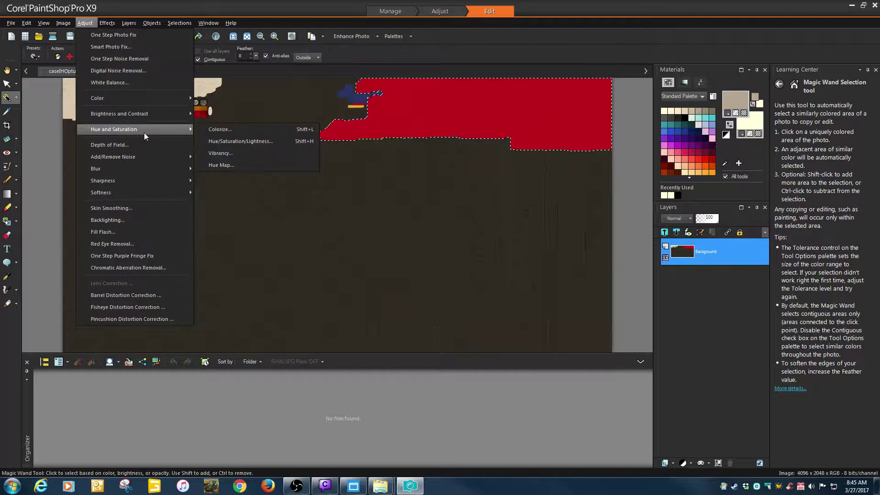
click(231, 144)
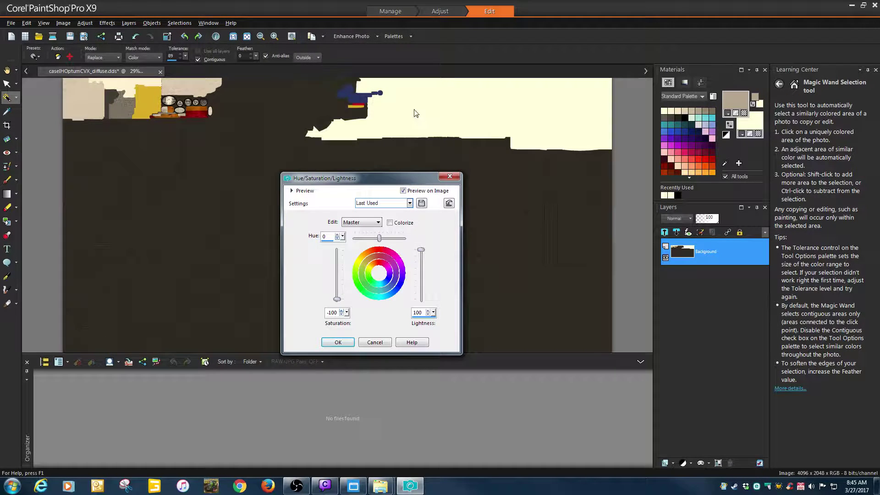
click(335, 343)
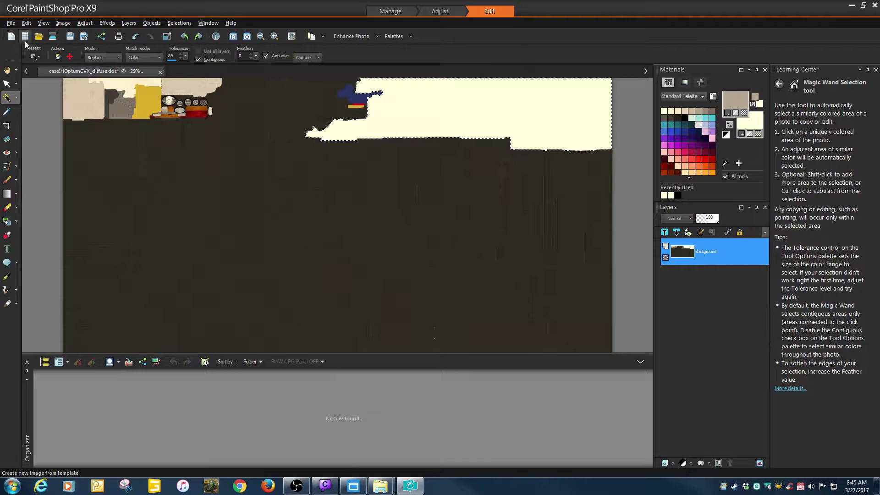
Save the image as caseIHOptumCVX_diffuse.dds in the mod's textures folder, replacing the existing D3D/DDS file
click(11, 22)
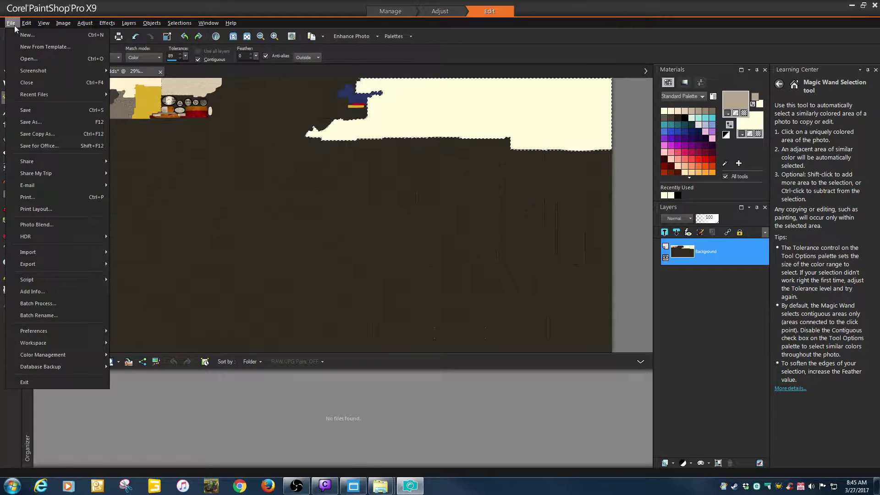
click(32, 121)
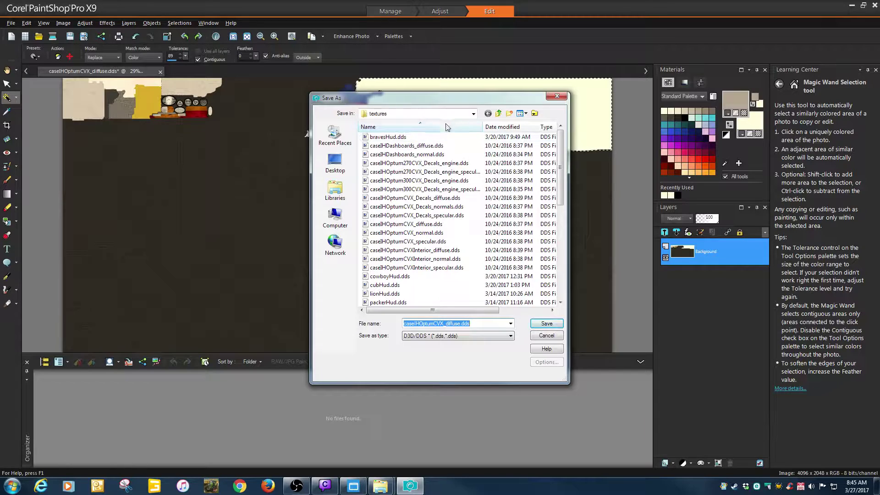
click(474, 115)
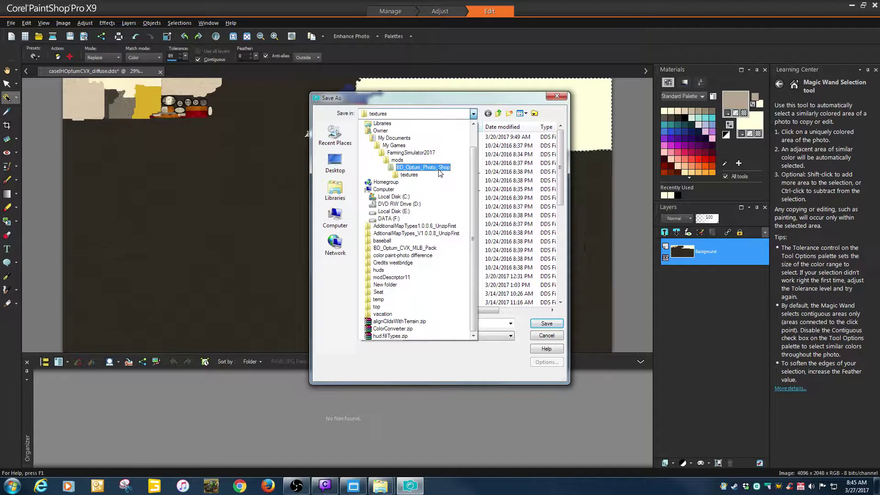
click(408, 175)
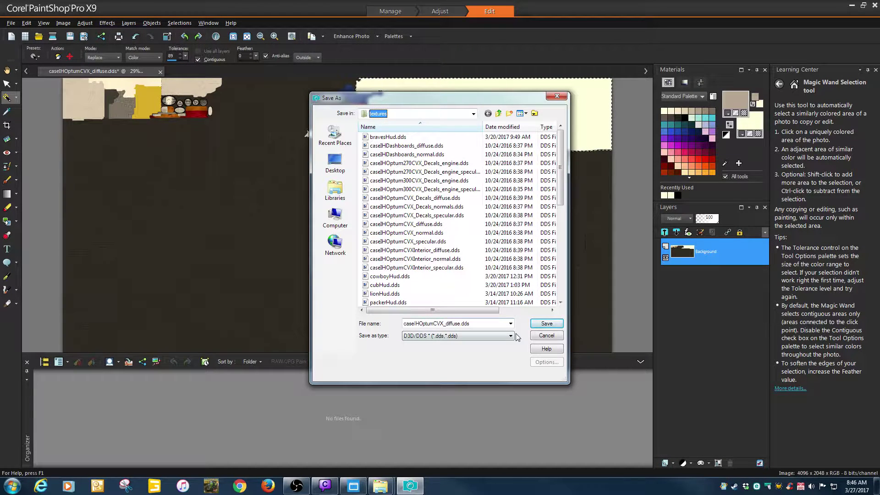
click(546, 324)
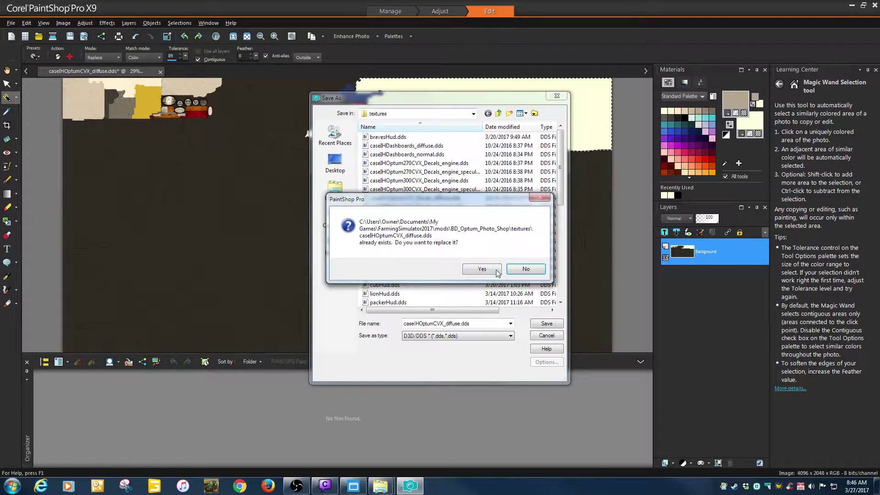
click(496, 270)
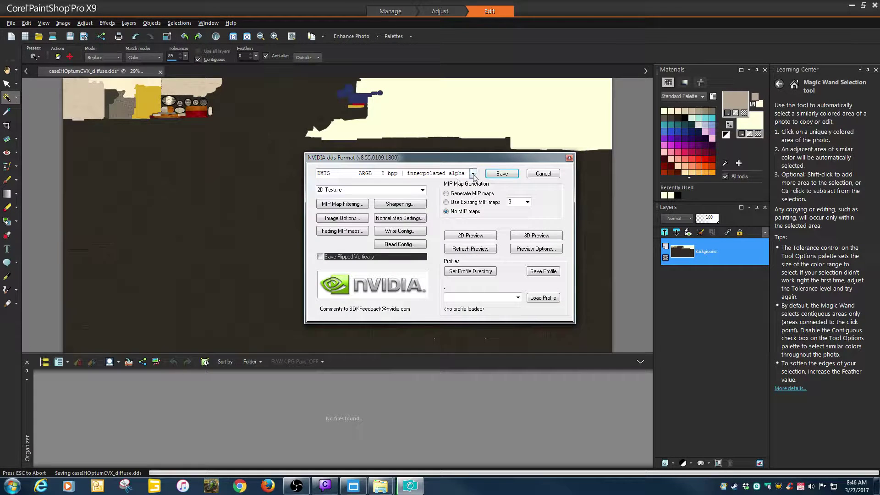
Set the DDS format to DXT1 RGB 4 bpp no alpha with generated MIP maps, and save the texture
click(473, 175)
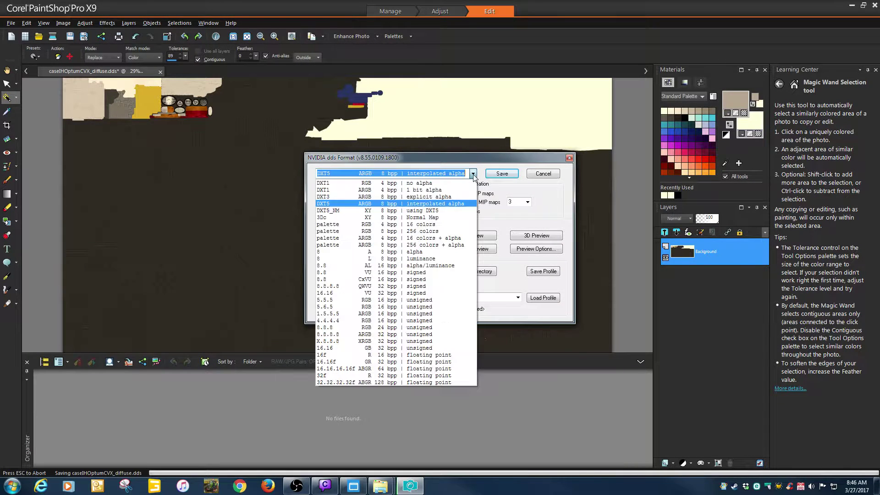
click(373, 184)
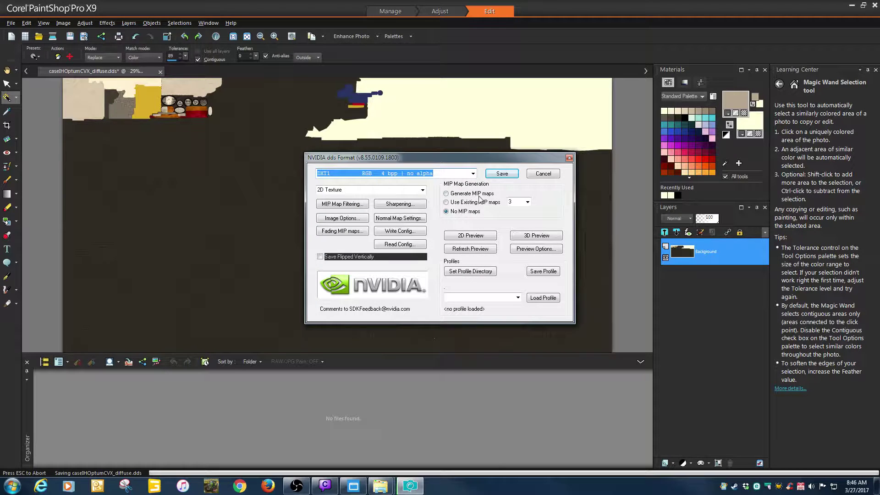
click(447, 194)
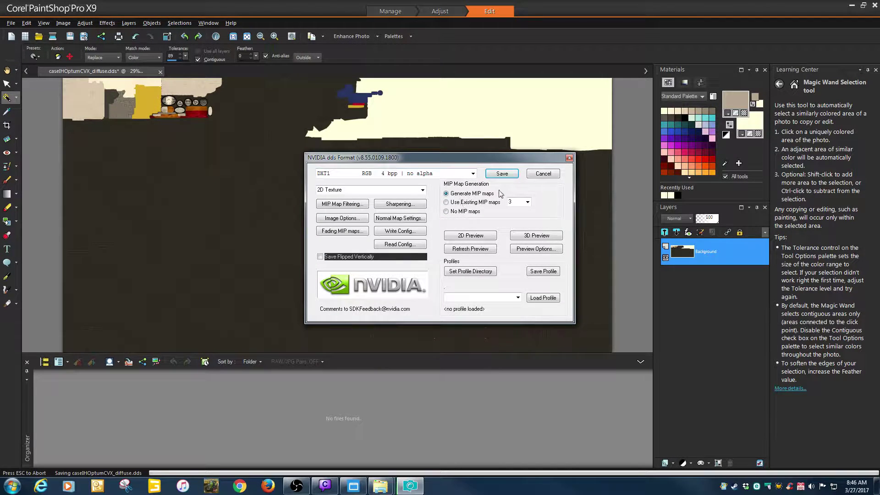
click(501, 174)
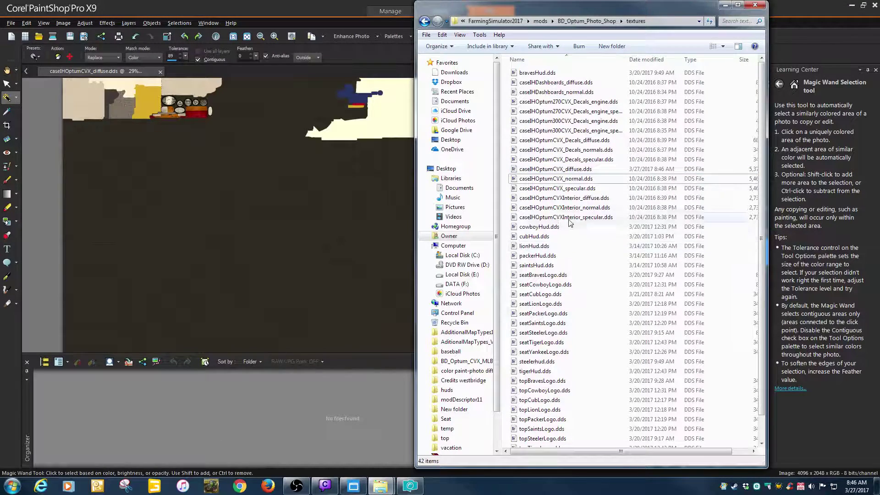
Open caseIHOptumCVX_specular.dds from the textures folder in Corel PaintShop Pro X9
click(560, 192)
right_click(560, 193)
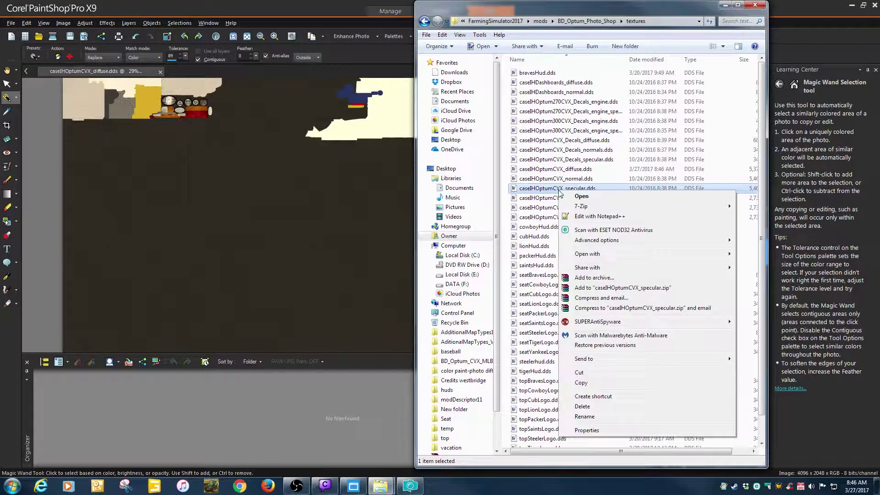
mouse_move(604, 257)
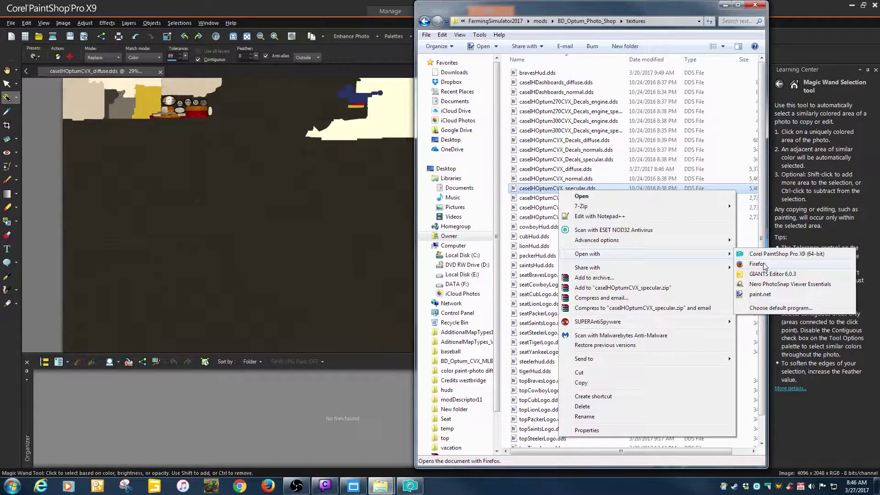
click(786, 255)
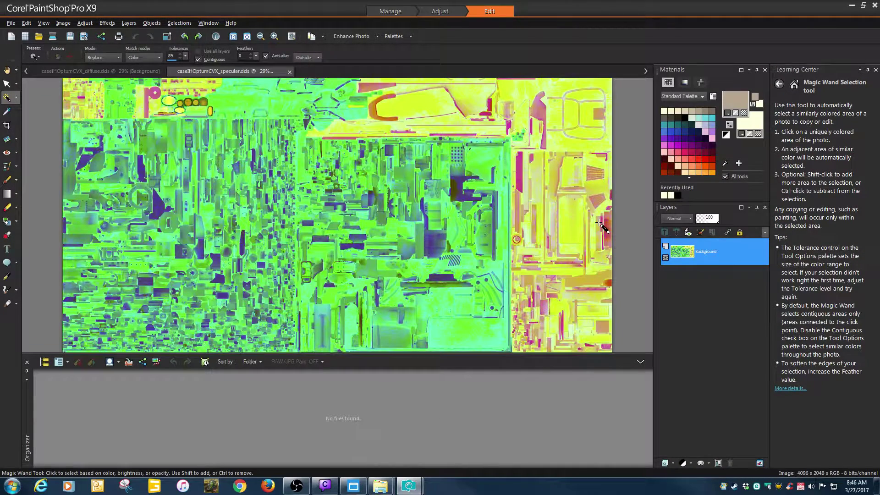
Select the whitened area of caseIHOptumCVX_diffuse.dds with the Magic Wand and save the selection to that document as alpha channel 1
click(95, 72)
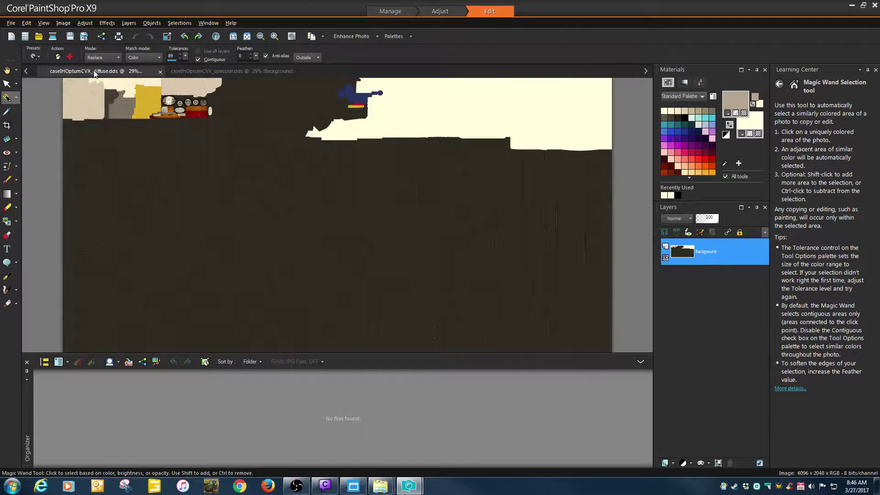
click(408, 98)
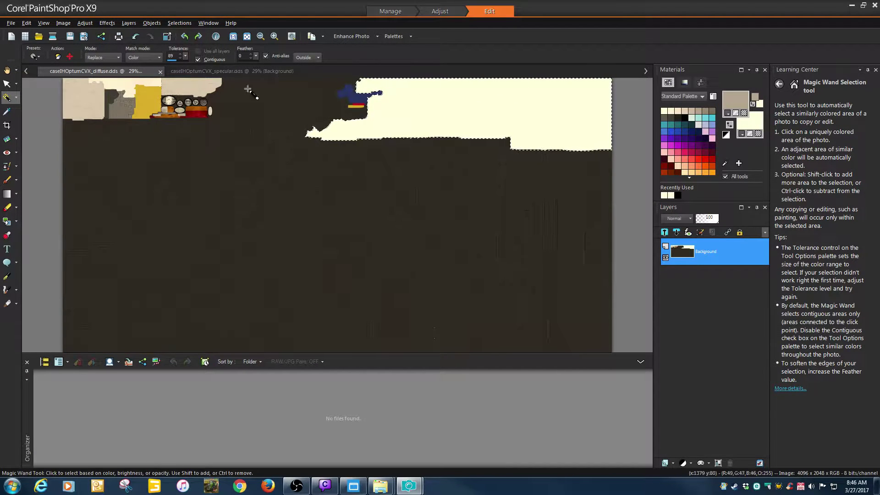
click(178, 23)
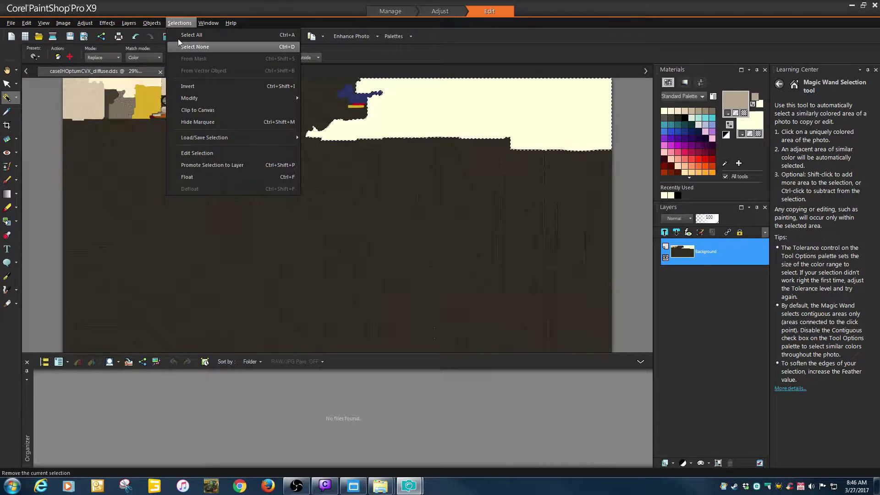
mouse_move(248, 139)
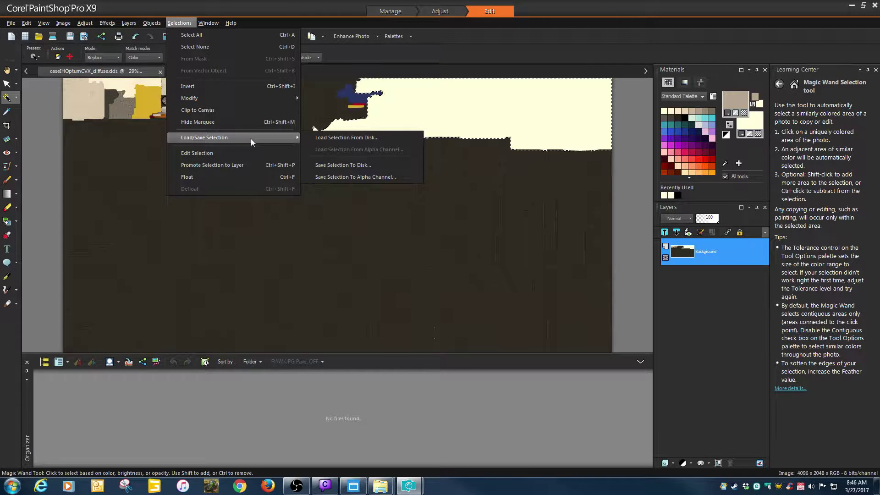
click(345, 177)
click(383, 211)
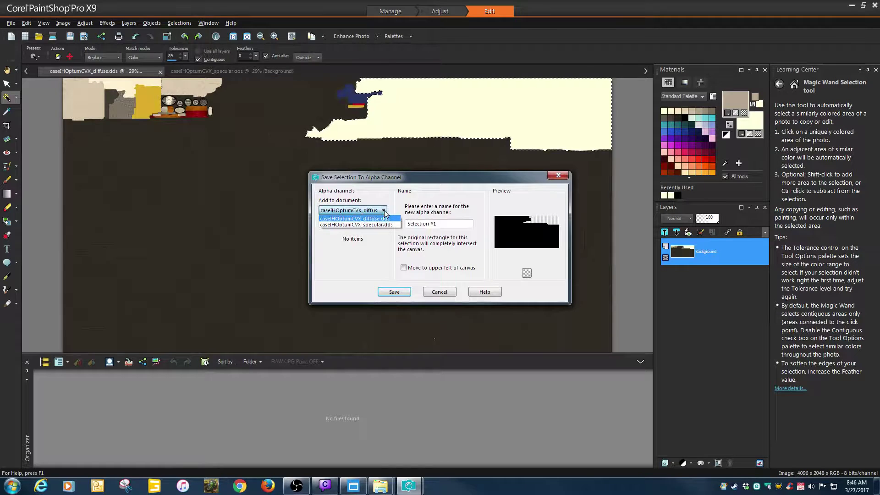
click(373, 218)
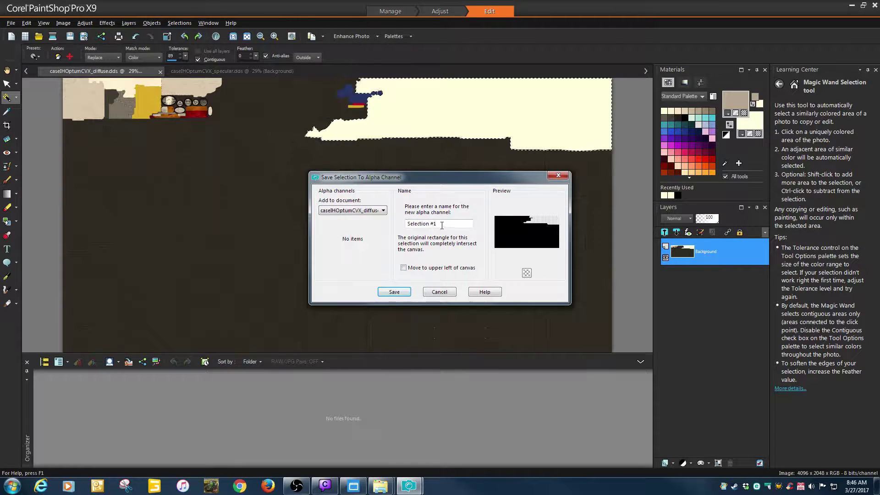
drag(441, 224, 315, 217)
text(1)
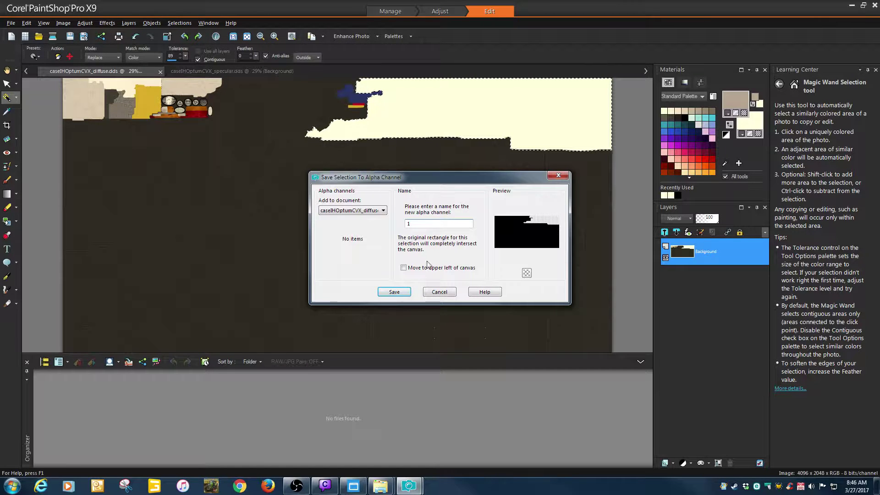
click(393, 291)
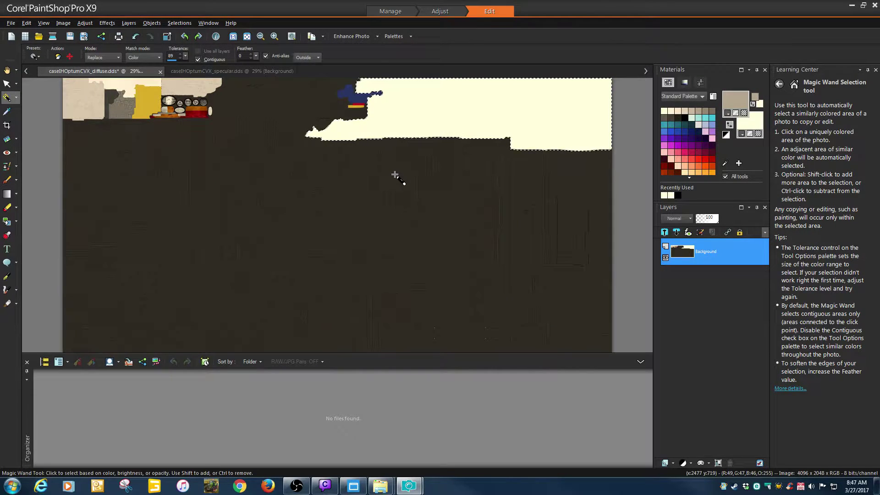
Load the selection from alpha channel 1 of the diffuse document into caseIHOptumCVX_specular.dds, replacing the current selection
click(211, 72)
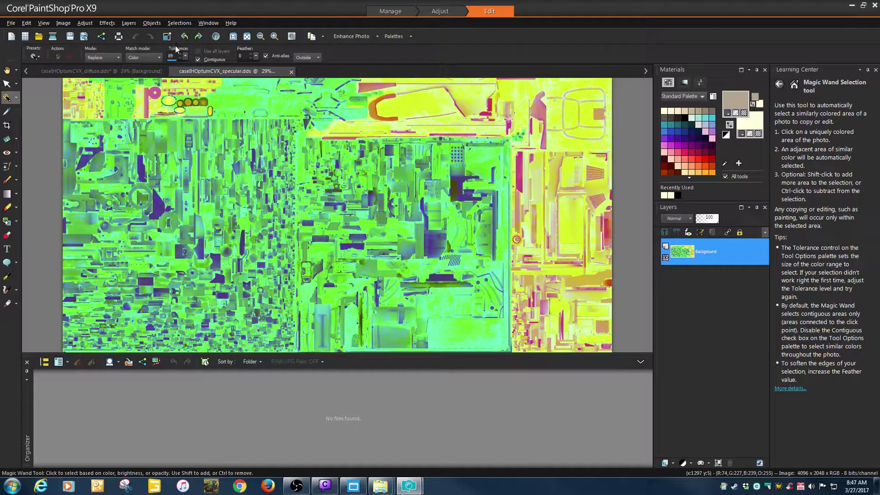
click(177, 23)
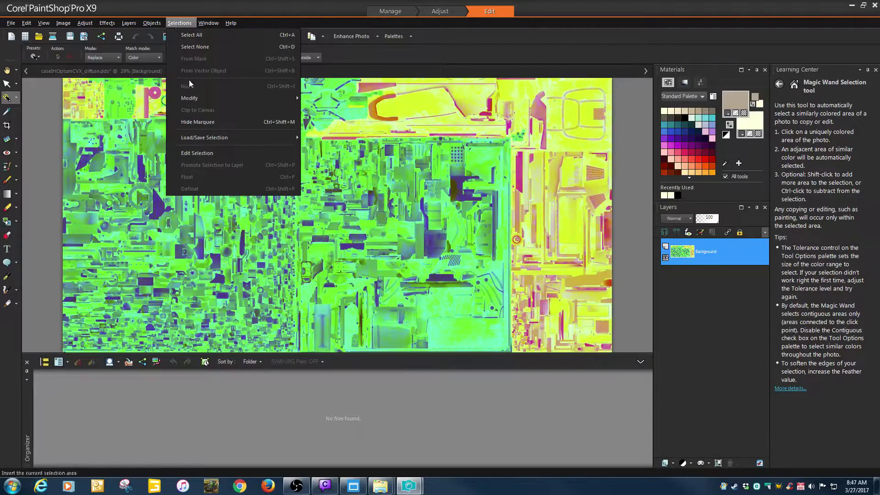
mouse_move(210, 137)
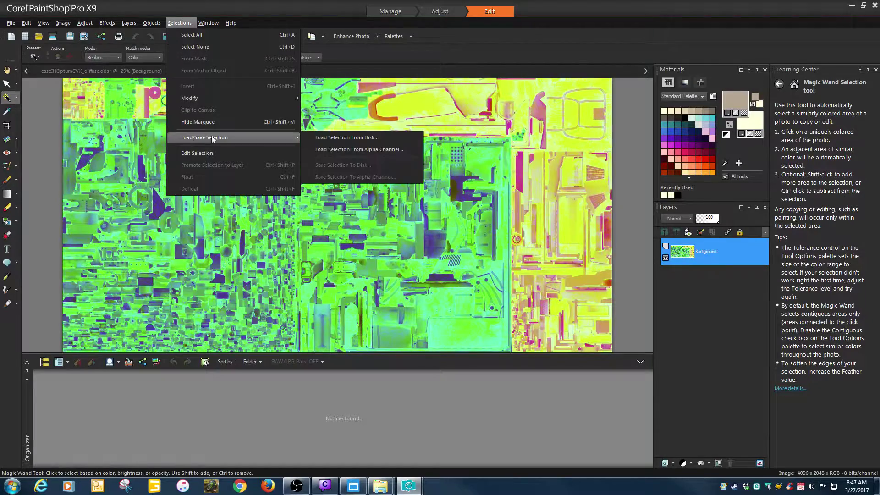
click(351, 149)
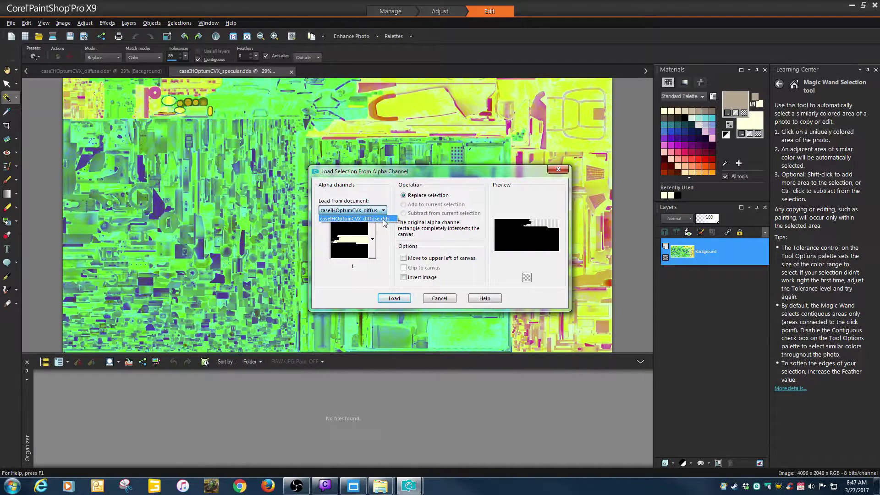
click(394, 298)
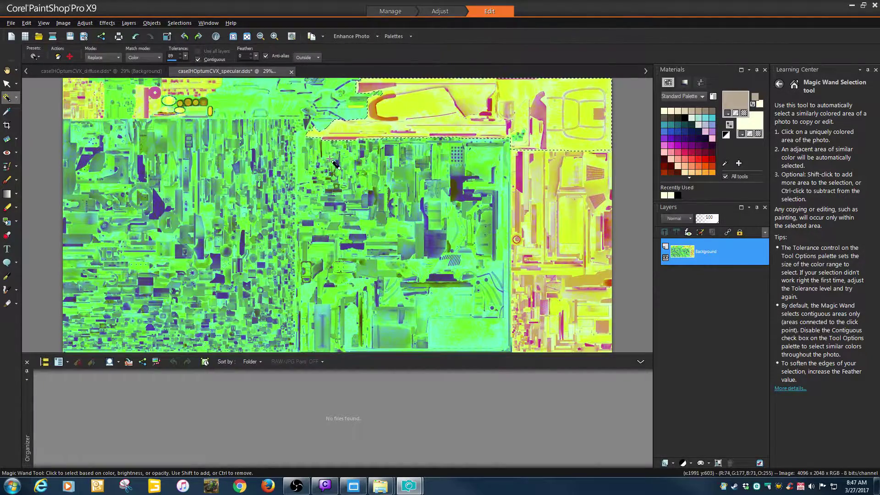
Save the loaded selection in caseIHOptumCVX_specular.dds as an alpha channel named 1
click(174, 23)
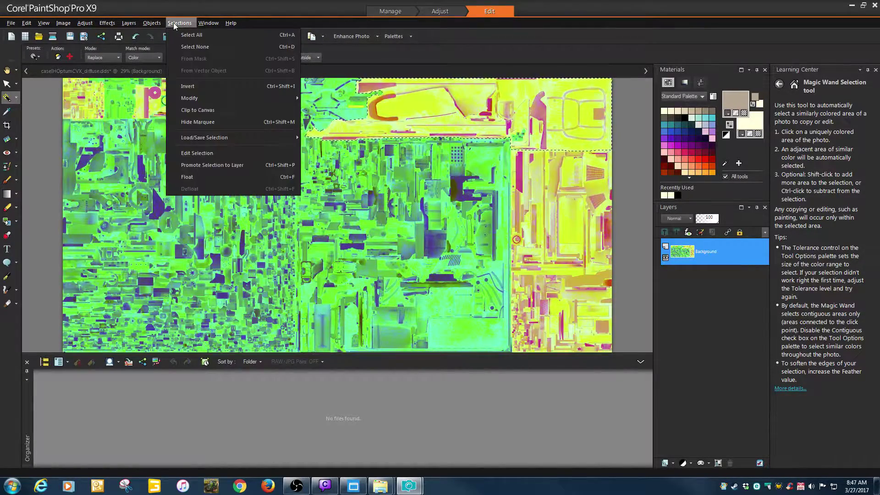
mouse_move(219, 139)
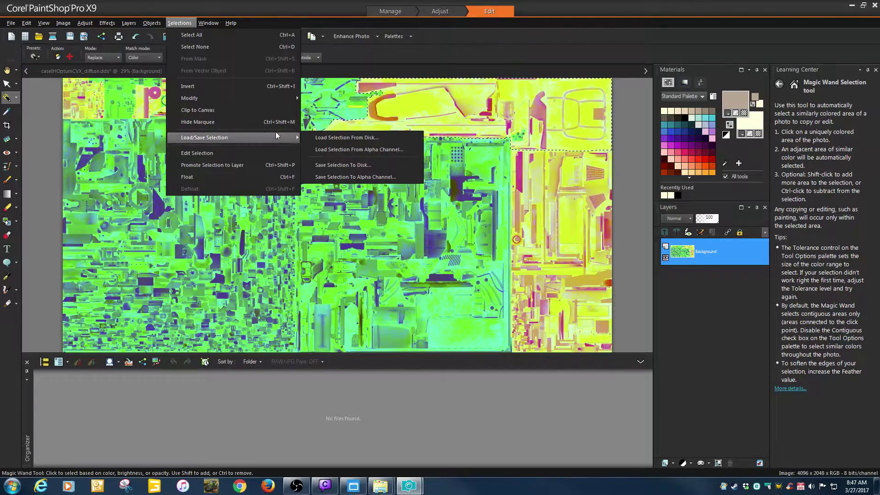
click(349, 177)
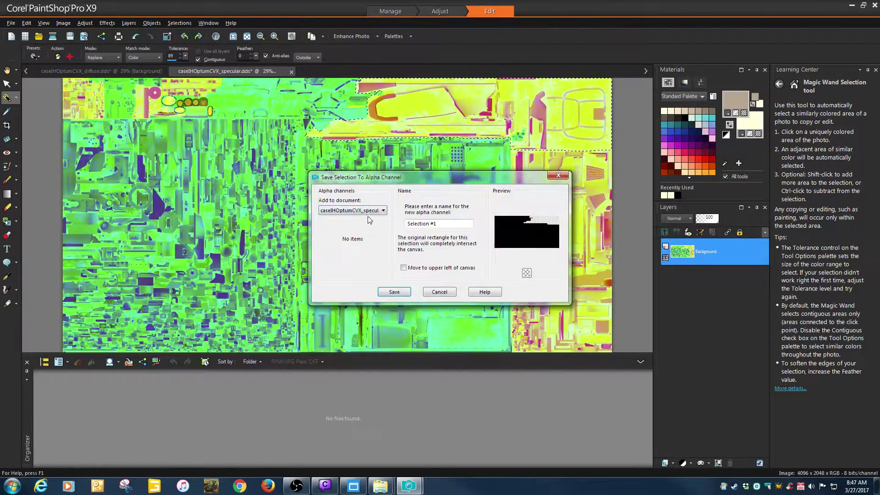
triple_click(432, 222)
text(1)
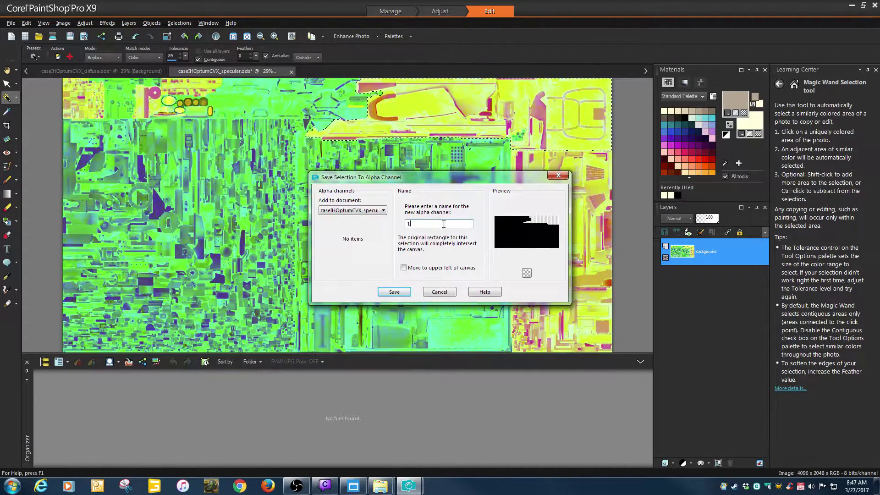
click(394, 292)
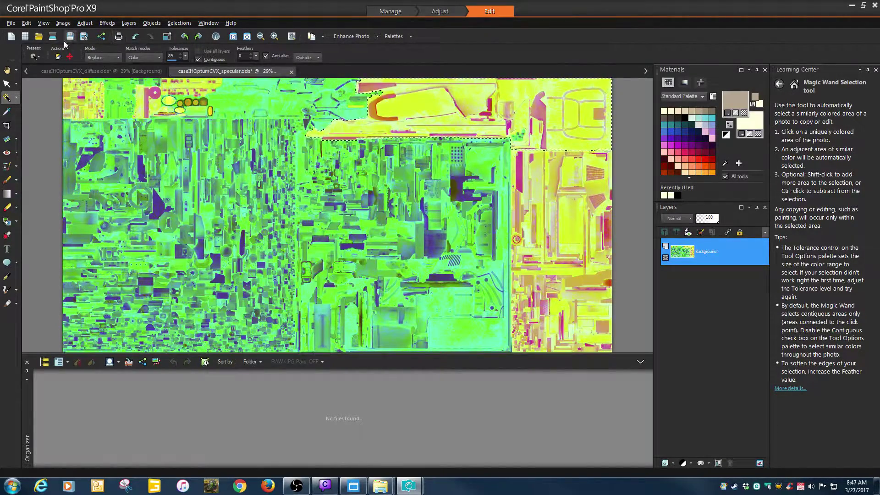
Save the specular image as caseIHOptumCVX_specular.dds in the mod's textures folder in D3D/DDS format, replacing the existing file
click(11, 23)
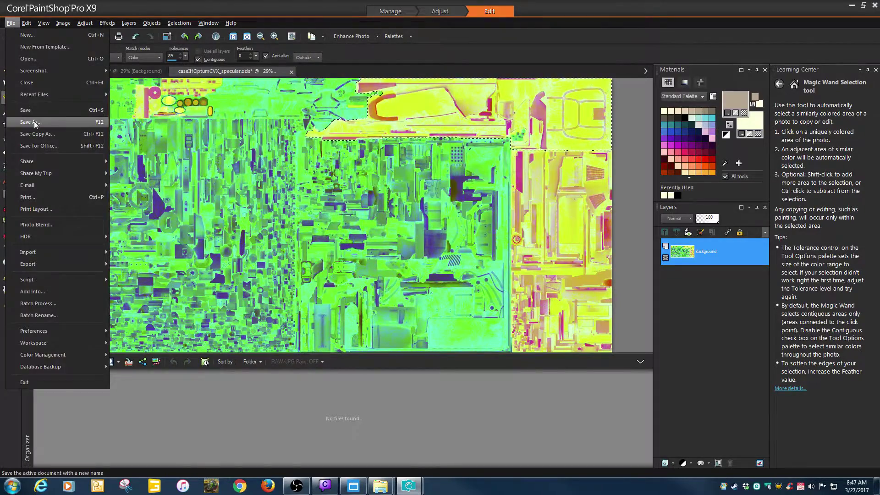
click(36, 123)
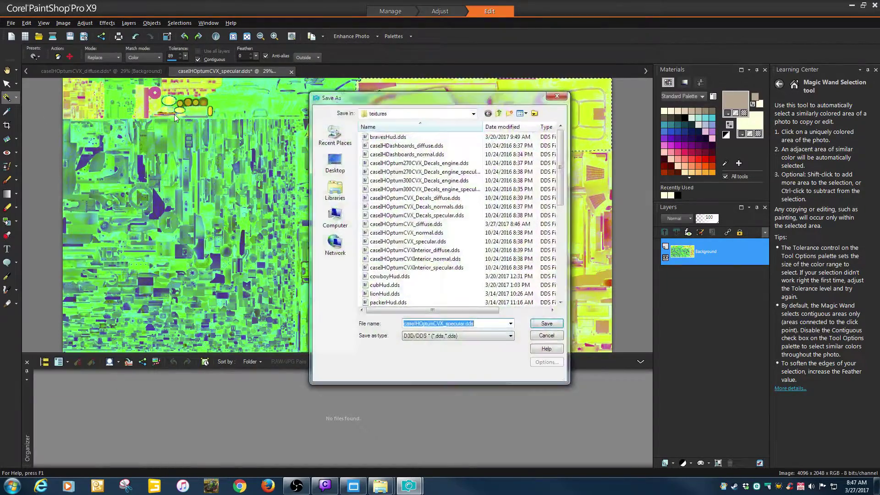
click(543, 324)
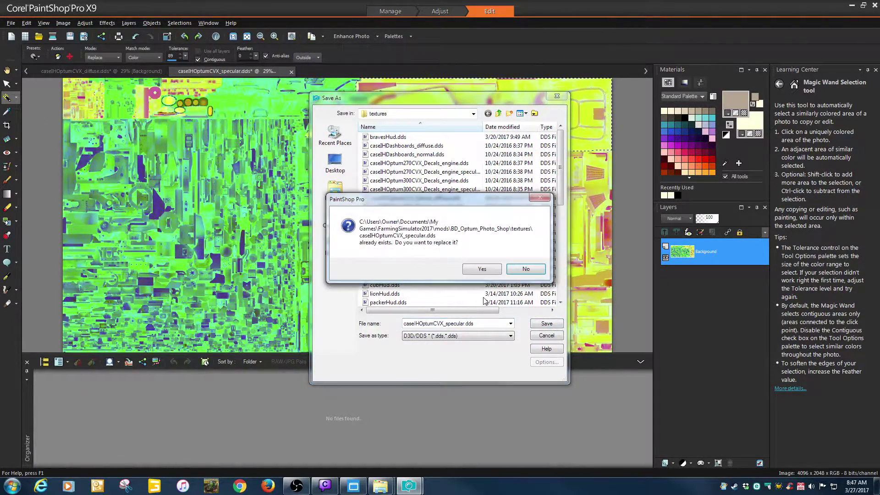
click(482, 269)
Set the DDS format to DXT5 ARGB 8 bpp interpolated alpha with no MIP maps, and save the specular texture
click(473, 173)
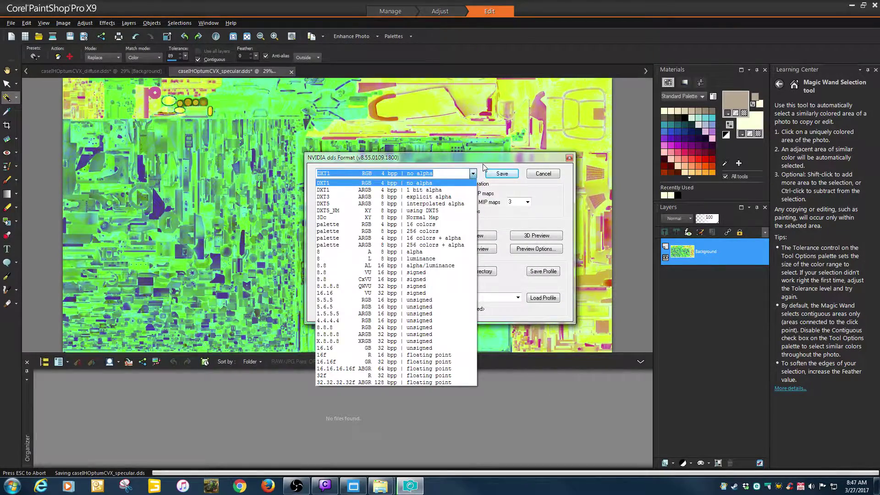
click(483, 165)
click(472, 174)
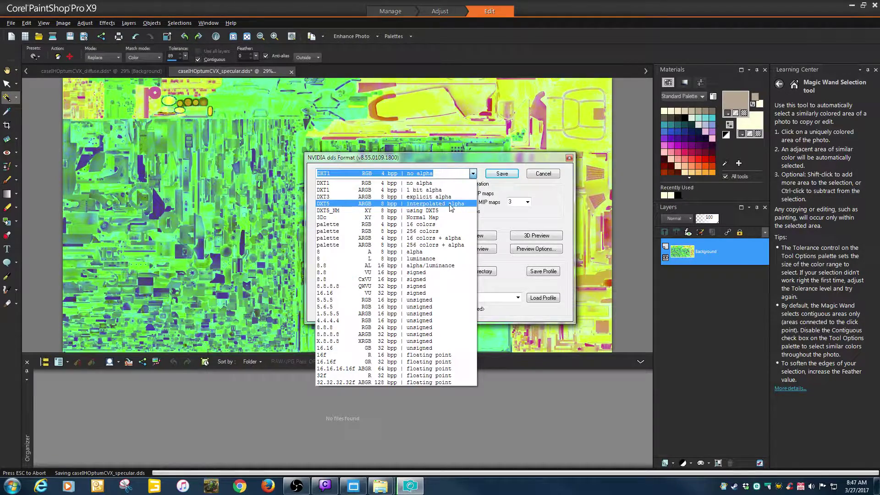
click(450, 204)
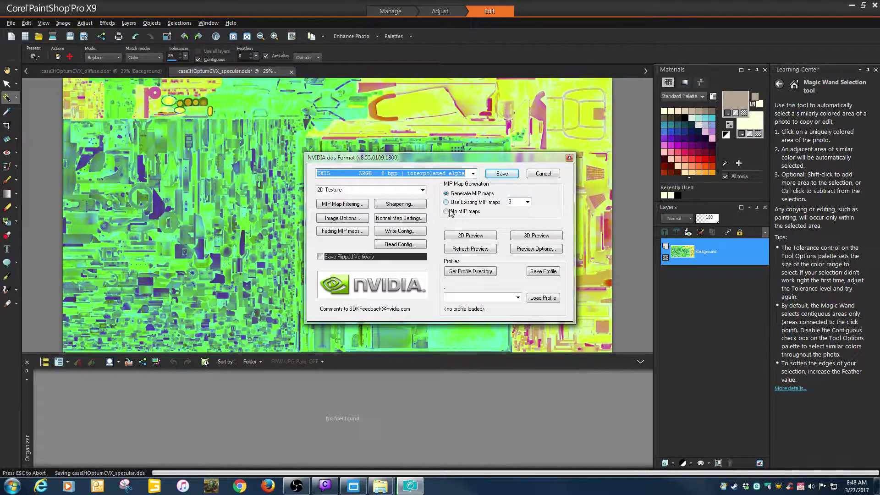
click(446, 212)
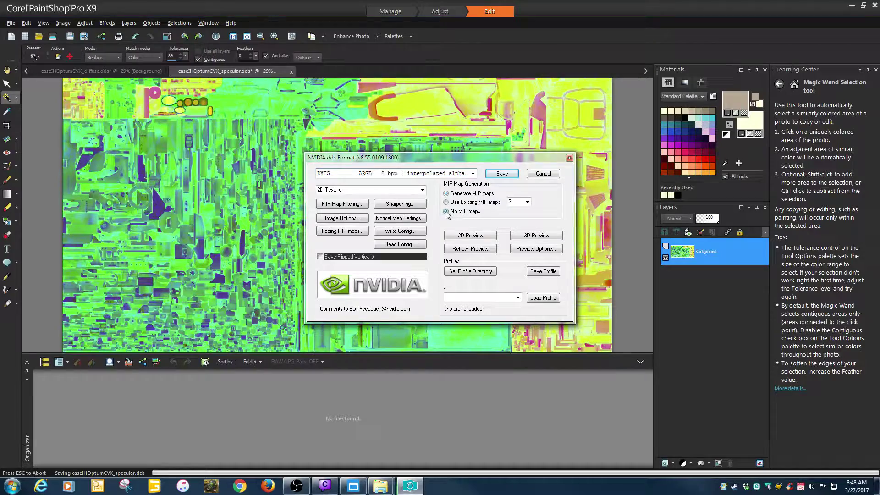
click(502, 173)
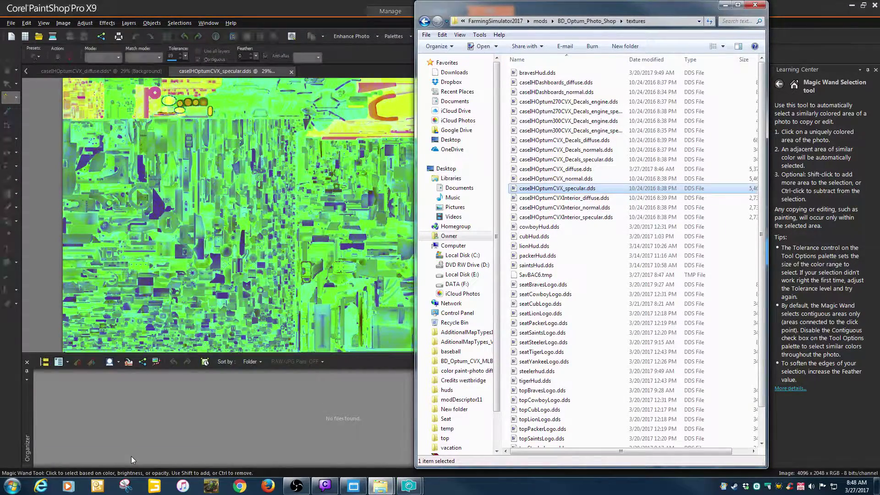
Close the textures folder window and the caseIHOptumCVX_specular.dds image, keeping the diffuse image open
click(754, 5)
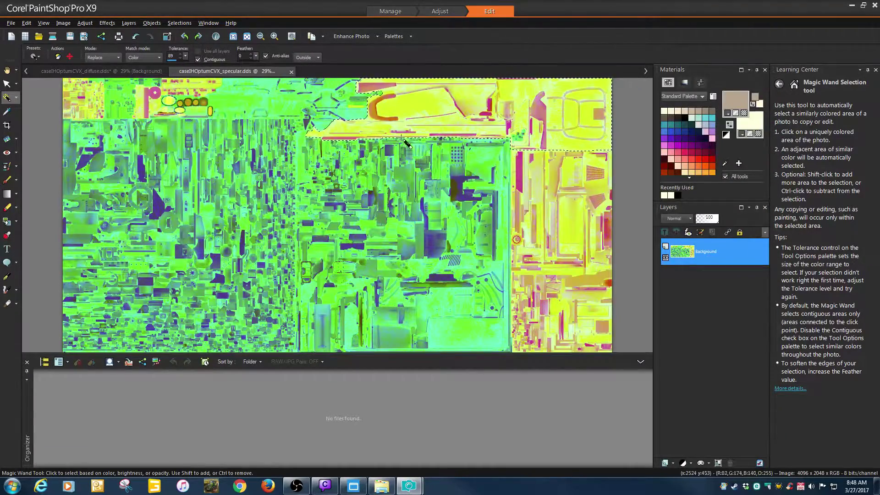
click(291, 71)
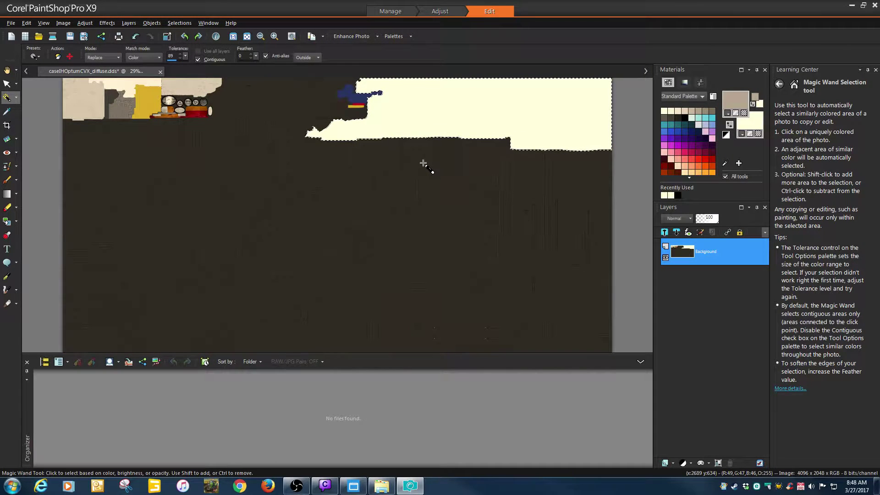
click(160, 72)
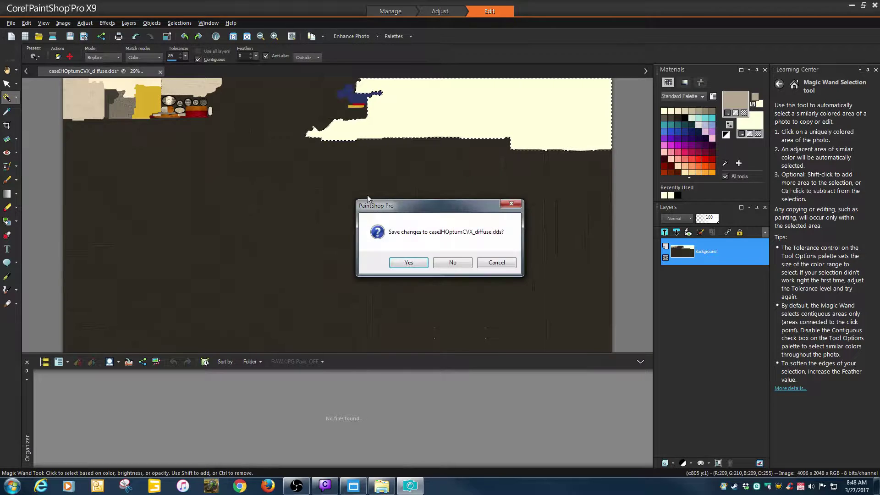
click(491, 264)
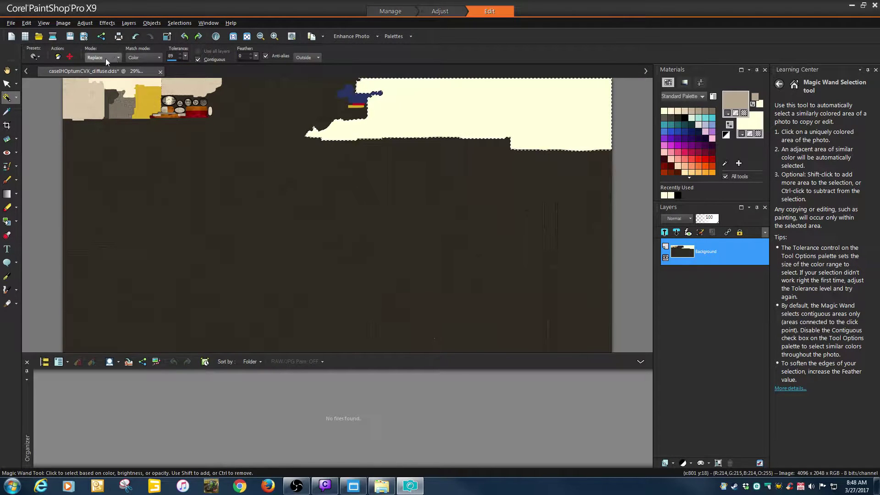
Open caseIHOptum270CVX_Decals_engine.dds from the textures folder
click(38, 36)
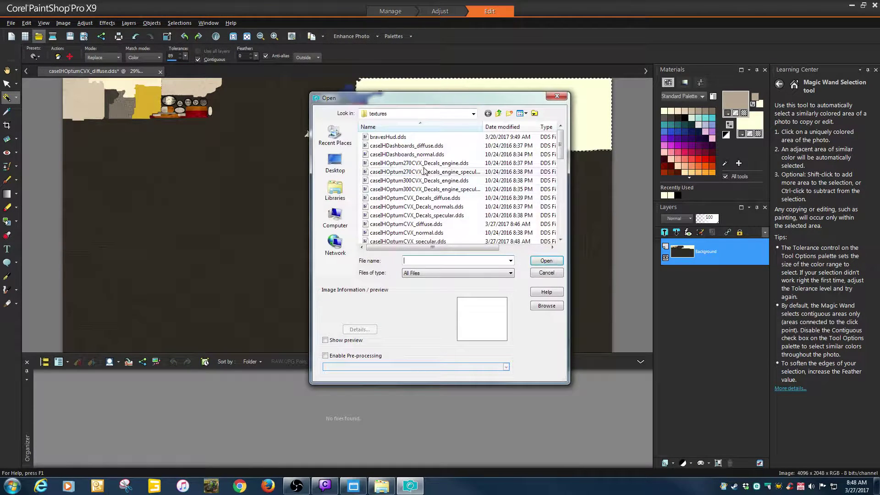
double_click(412, 163)
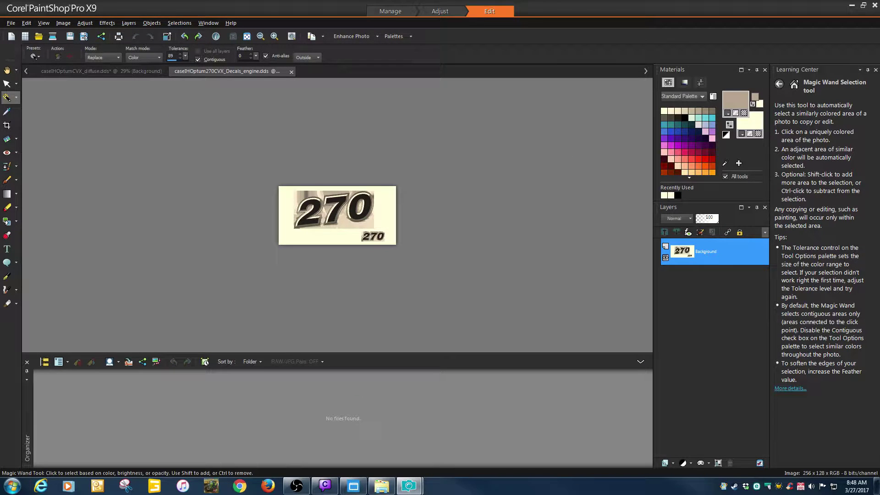
click(874, 6)
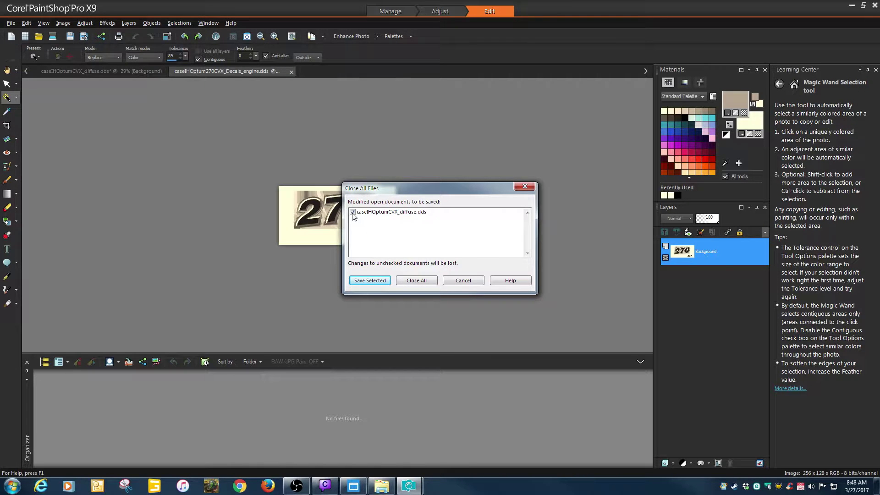
click(353, 212)
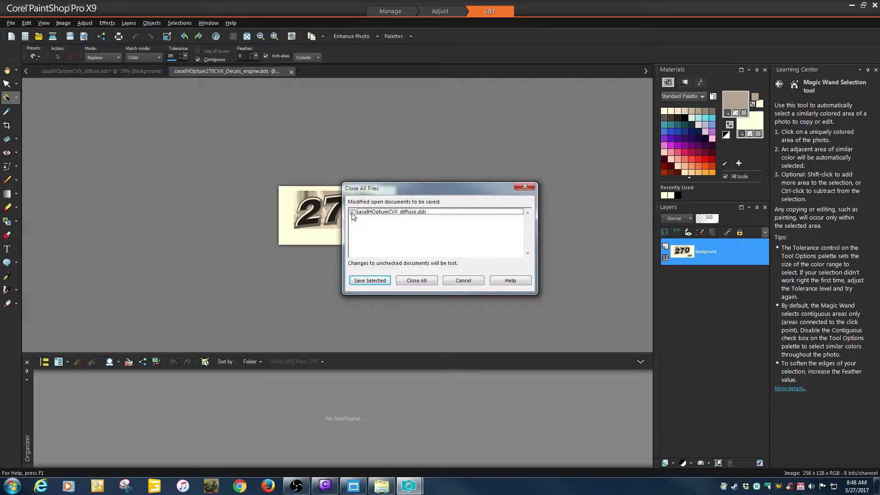
click(457, 280)
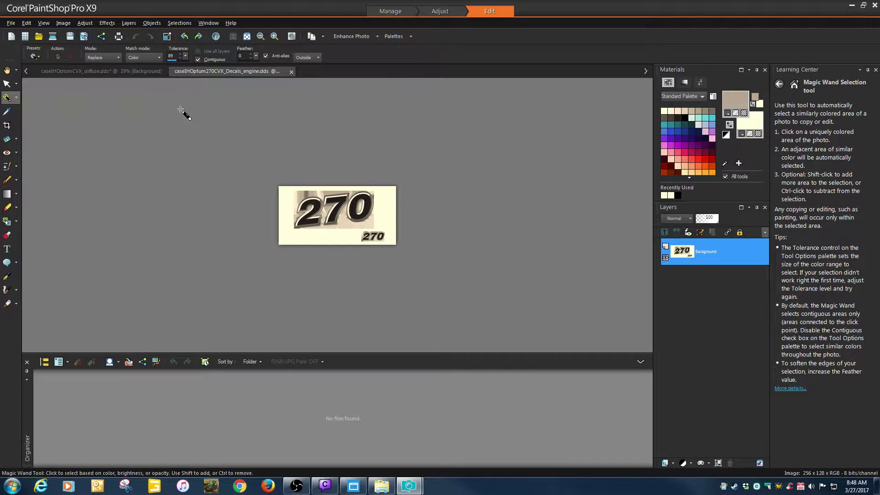
click(126, 72)
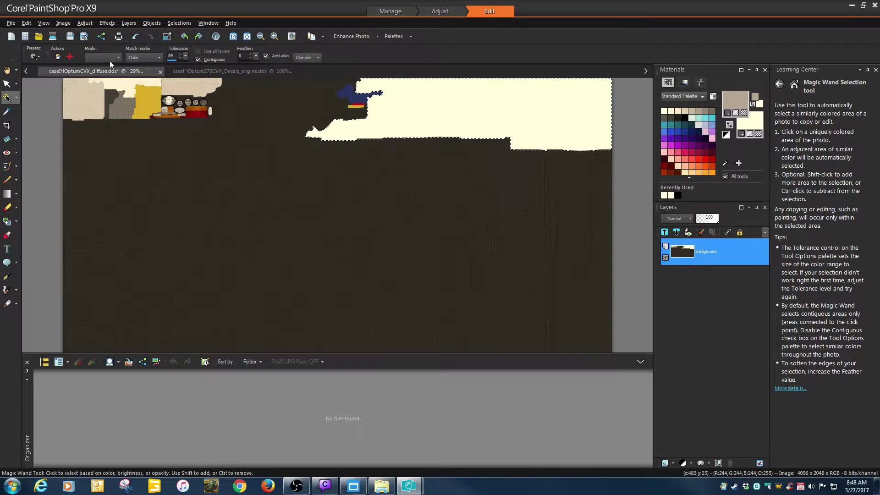
click(59, 24)
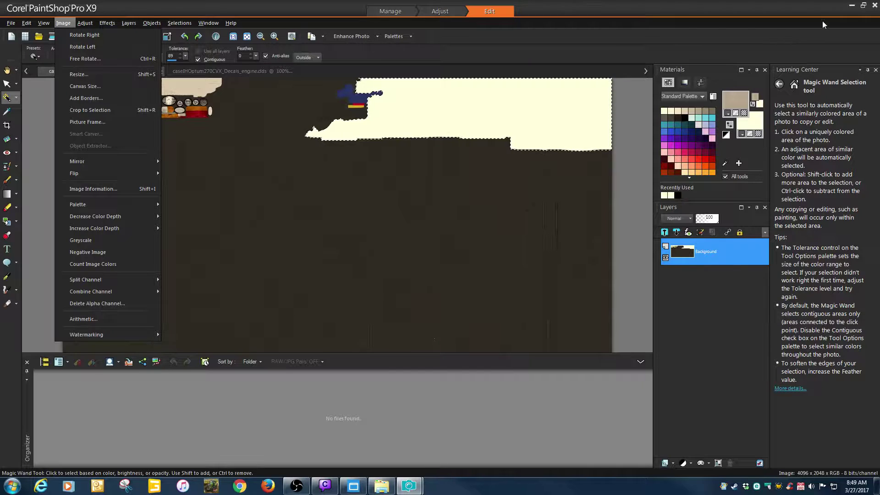
Open caseIHOptumCVX_specular.dds from the BD_Optum_Photo_Shop mod's textures folder in PaintShop Pro to inspect the saved texture
click(851, 5)
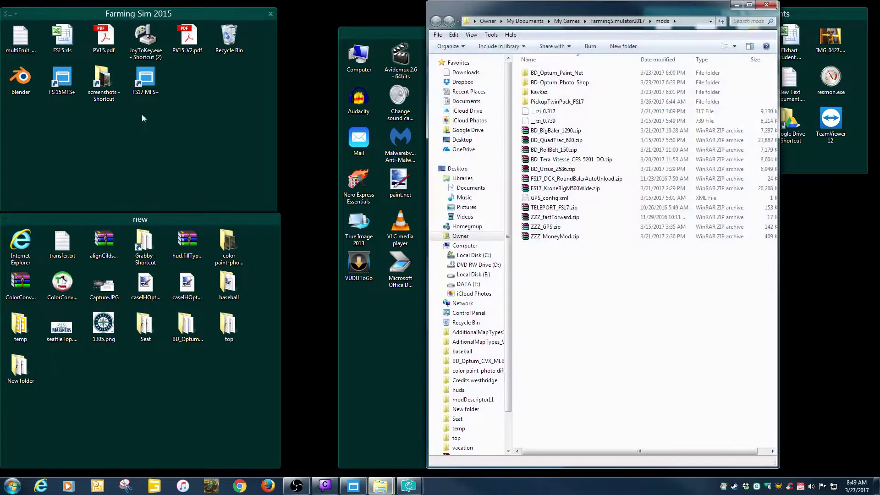
double_click(575, 83)
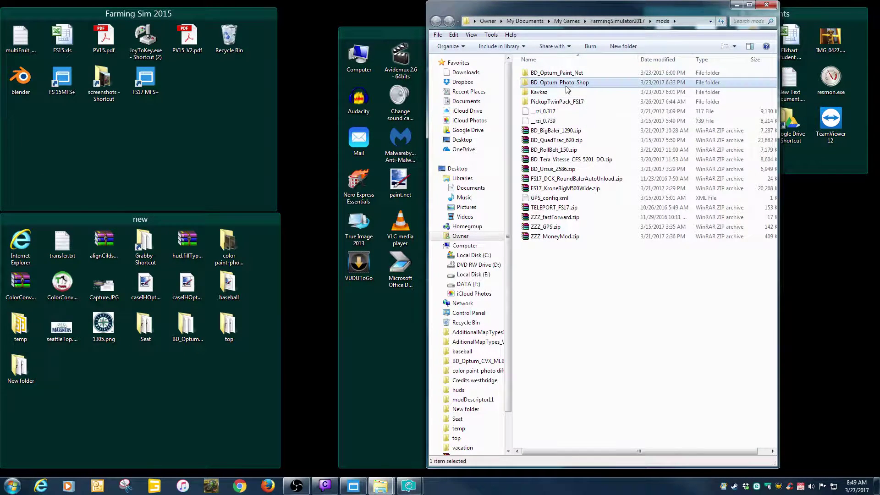
double_click(541, 93)
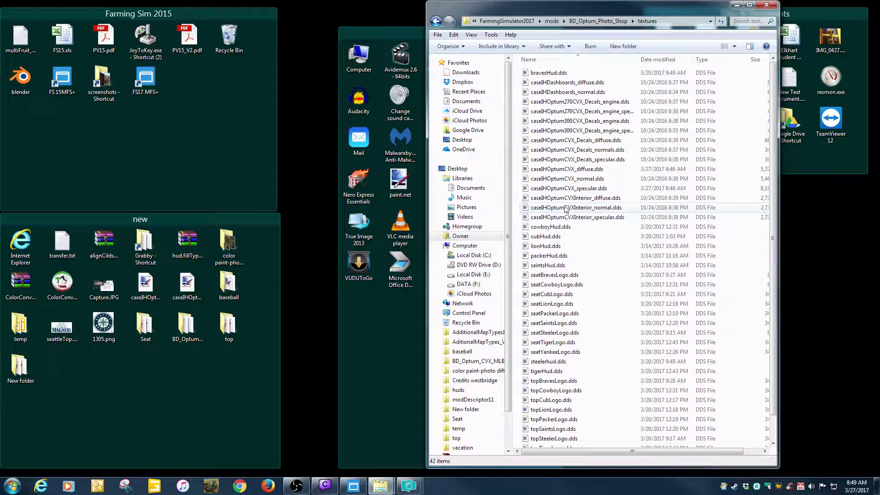
double_click(563, 188)
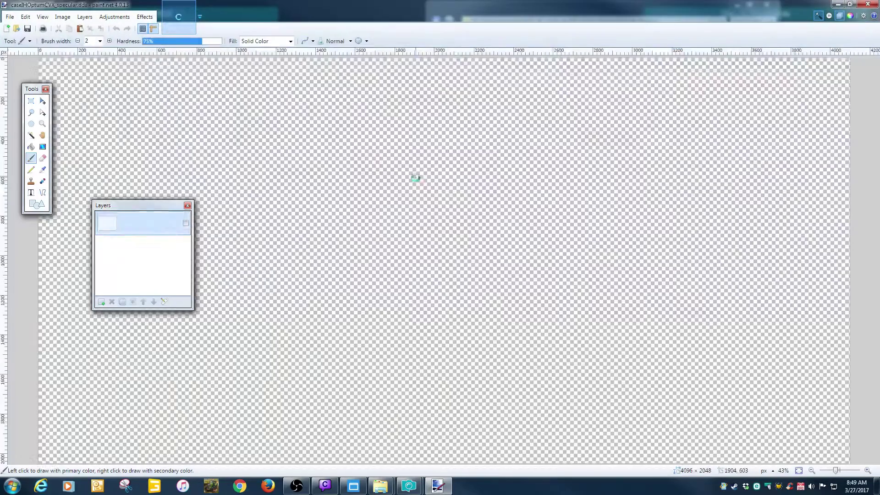
click(867, 5)
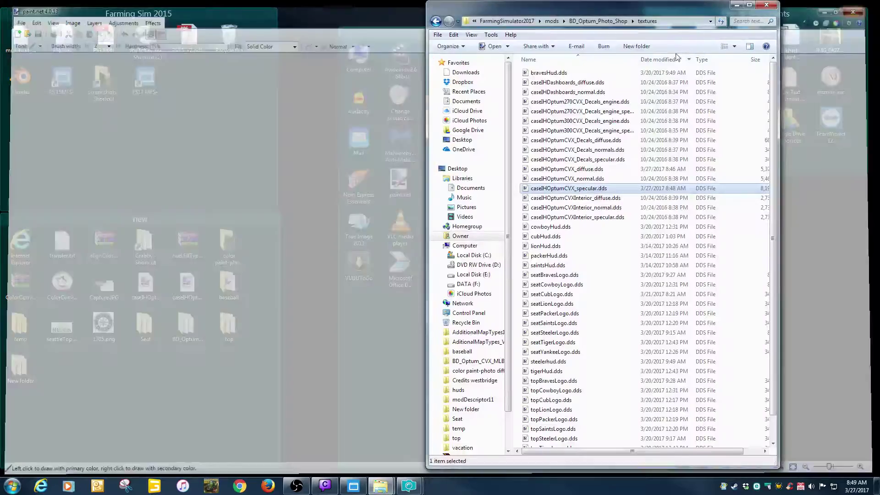
right_click(558, 190)
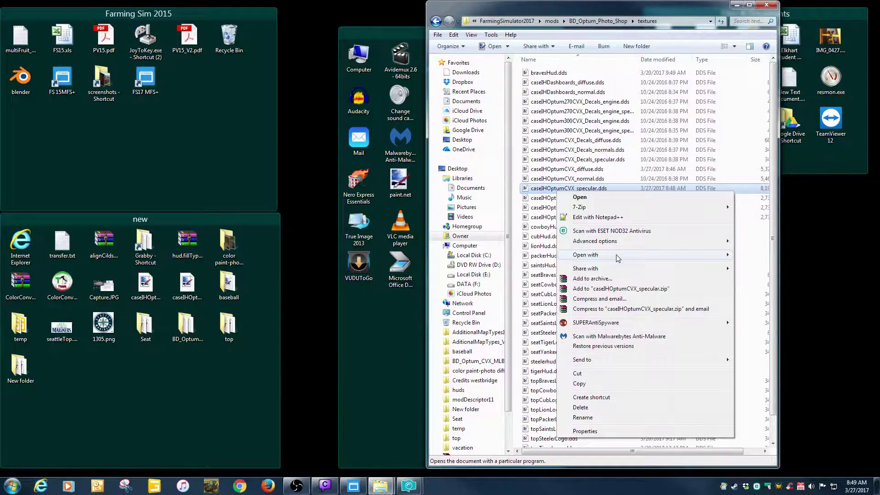
mouse_move(617, 257)
click(762, 257)
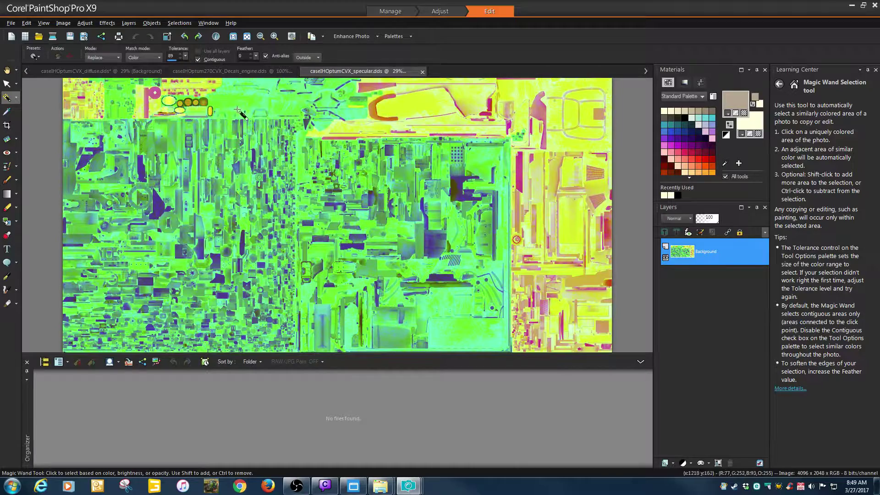
click(63, 24)
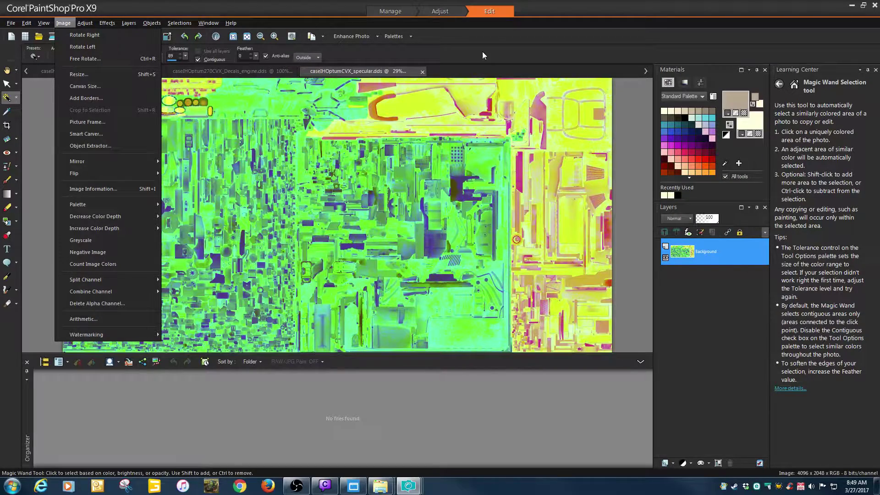
click(191, 4)
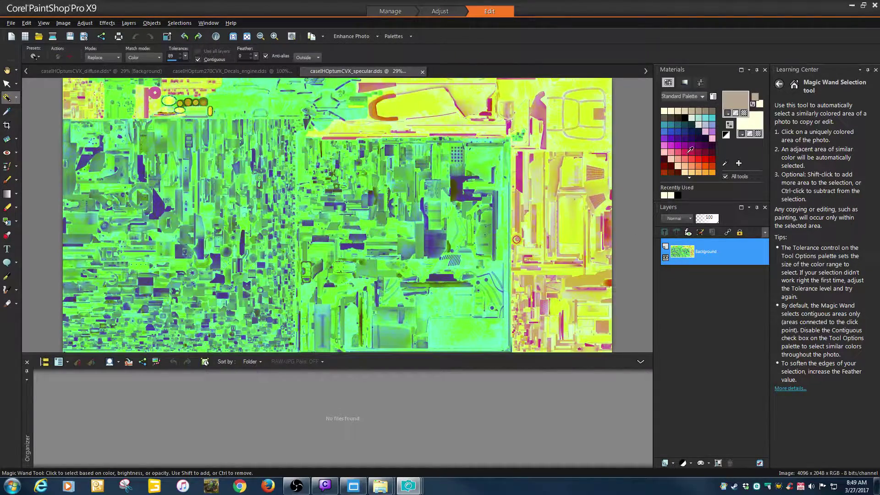
Delete all alpha channels from the caseIHOptumCVX_diffuse.dds image
click(94, 71)
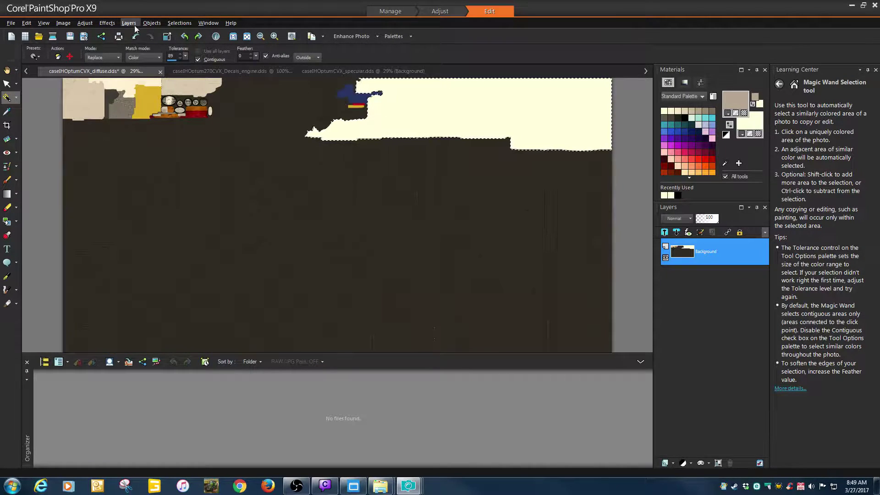
click(63, 23)
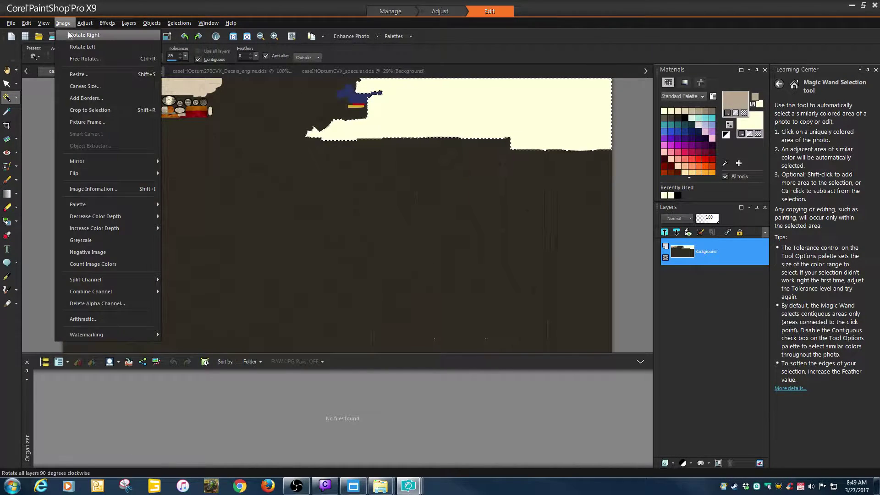
click(78, 304)
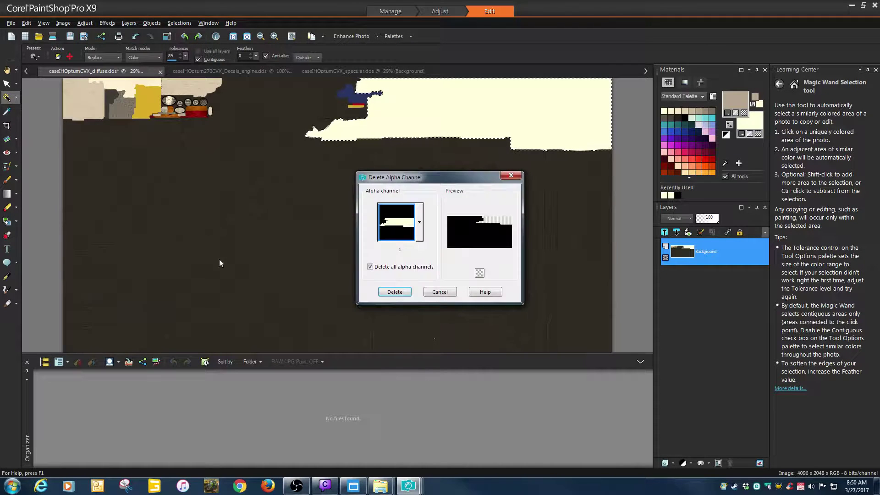
click(395, 293)
click(482, 263)
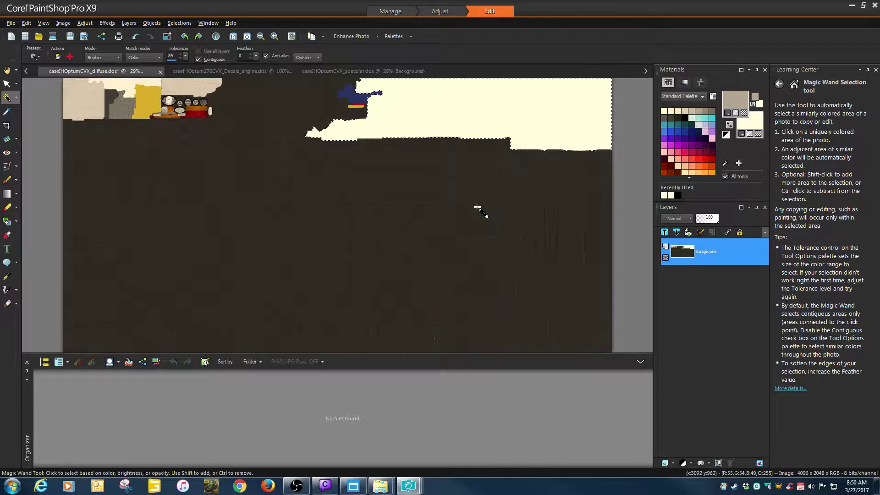
Exit PaintShop Pro without saving the changes to caseIHOptumCVX_diffuse.dds, and close the textures folder window
click(874, 8)
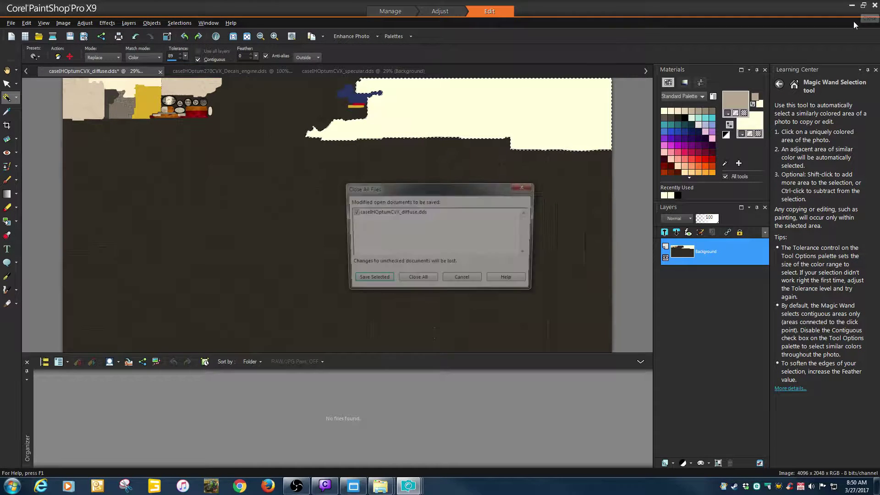
click(352, 212)
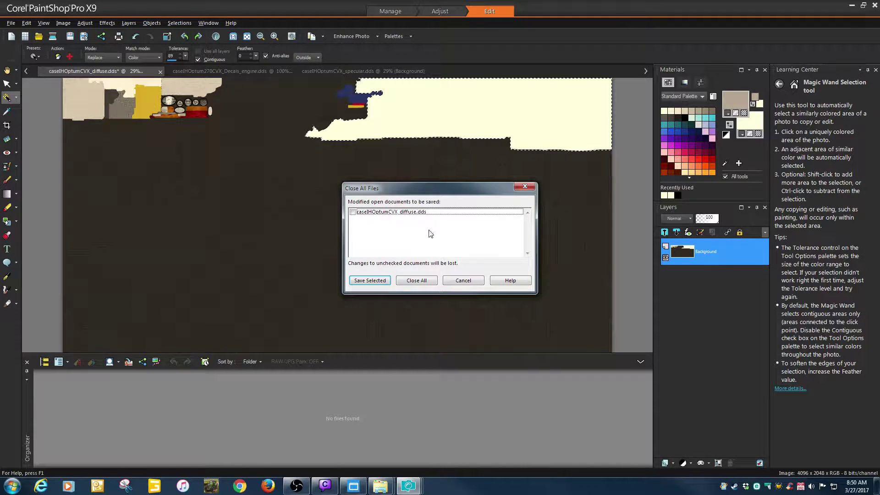
click(416, 280)
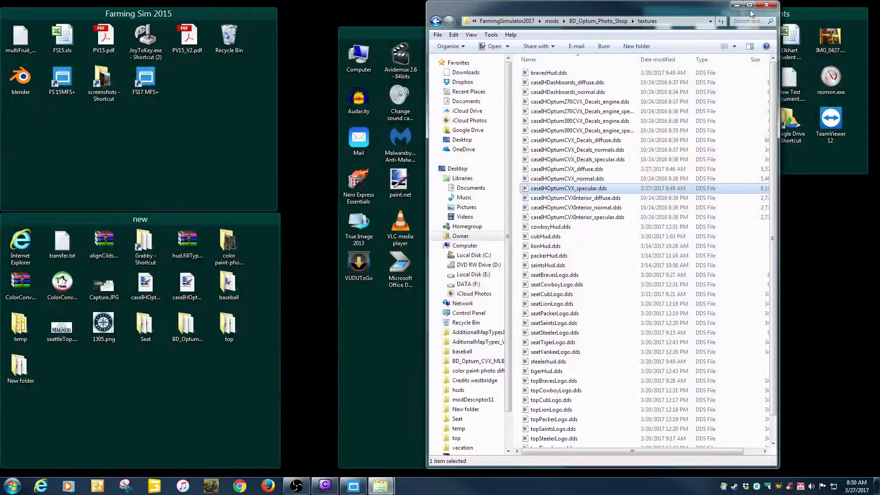
click(765, 5)
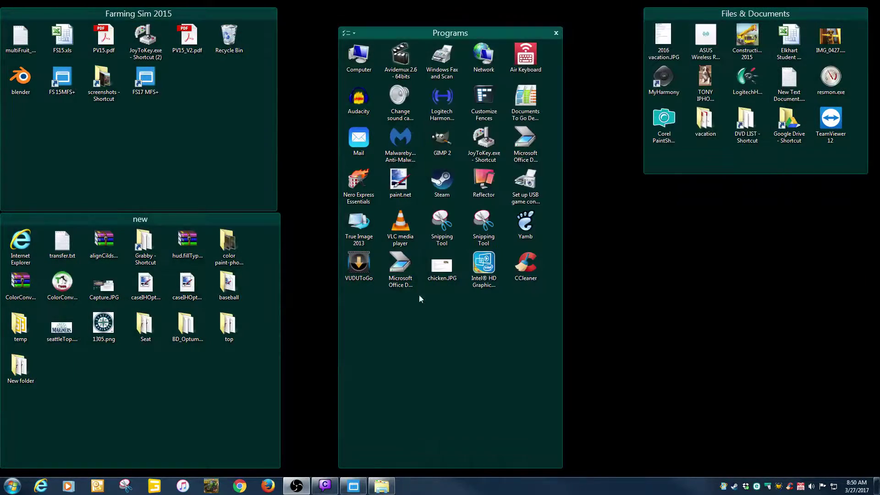
Launch Farming Simulator 17 and skip the intro to reach the main menu
click(211, 486)
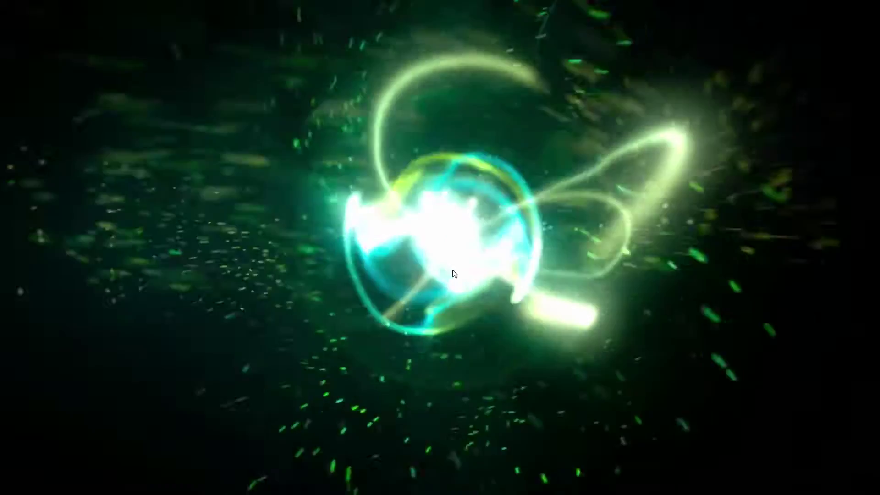
click(537, 266)
click(568, 244)
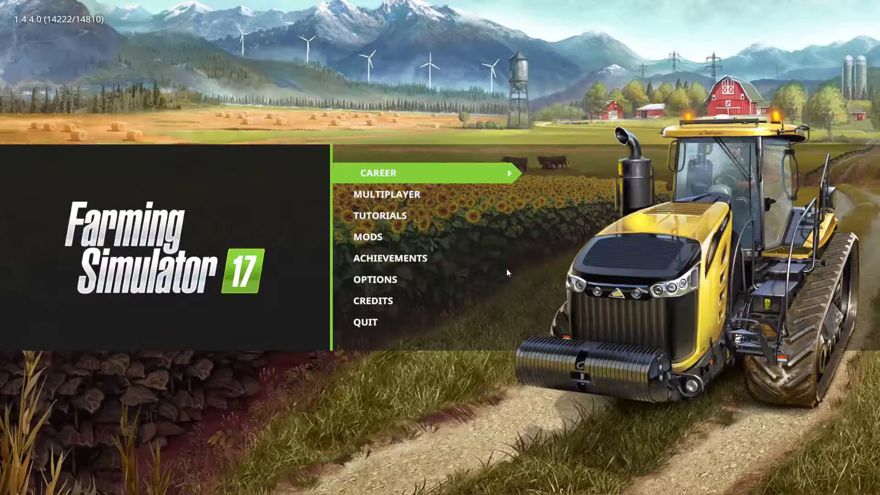
Load the career savegame 6, Color Tutorial, on The Gifts of Caucasus map with the selected mods and start playing
click(376, 170)
scroll(503, 200, down, 2)
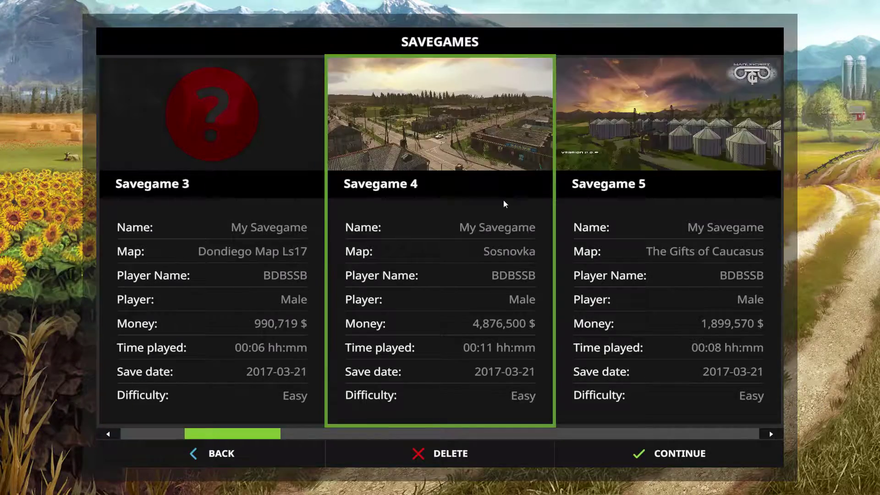
scroll(503, 204, down, 2)
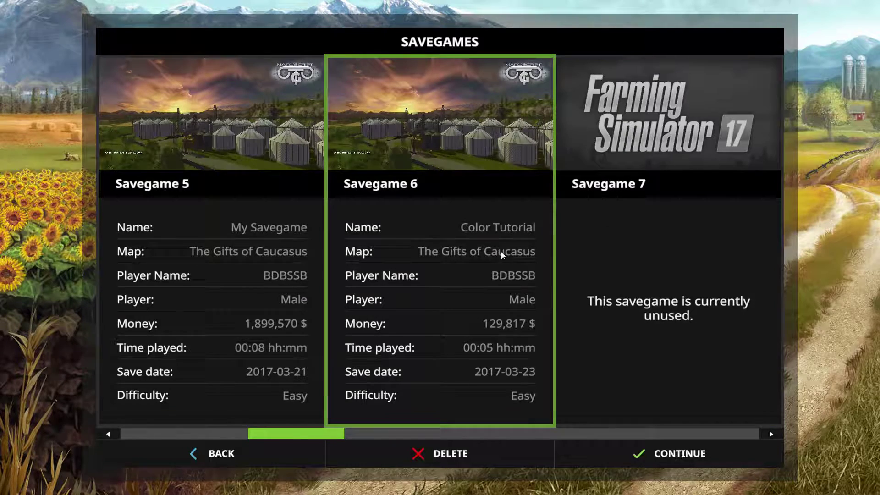
click(485, 228)
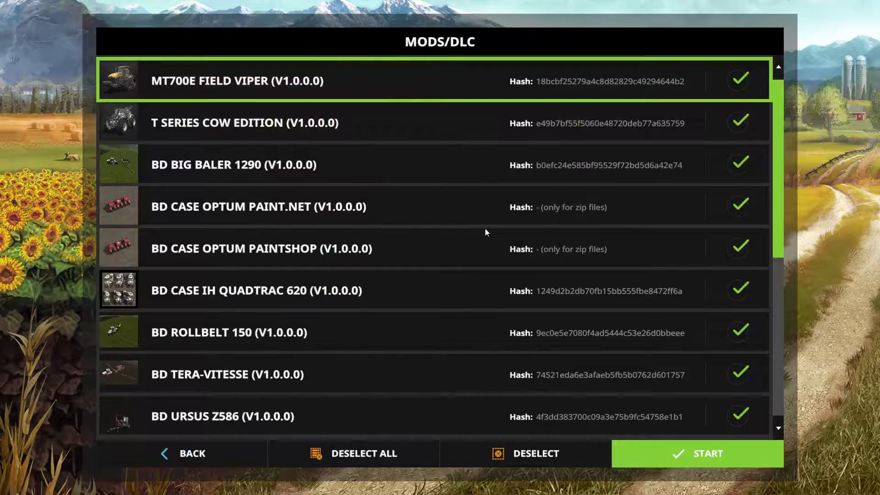
click(652, 464)
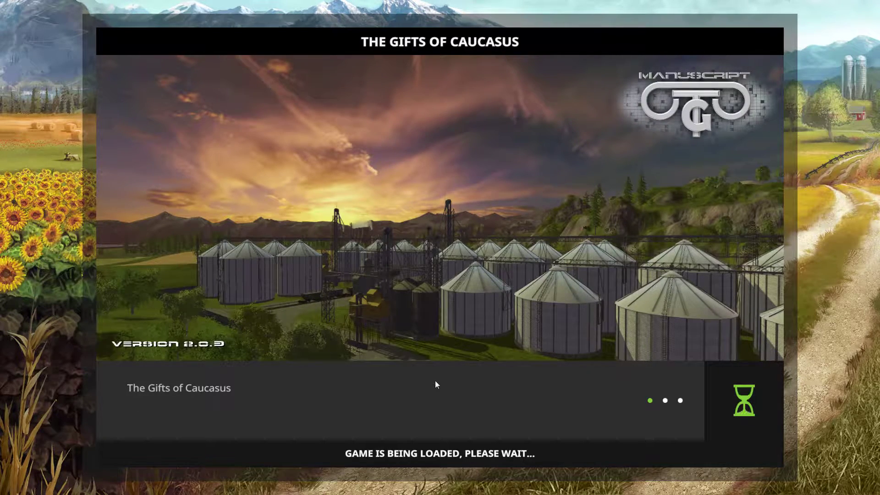
click(444, 443)
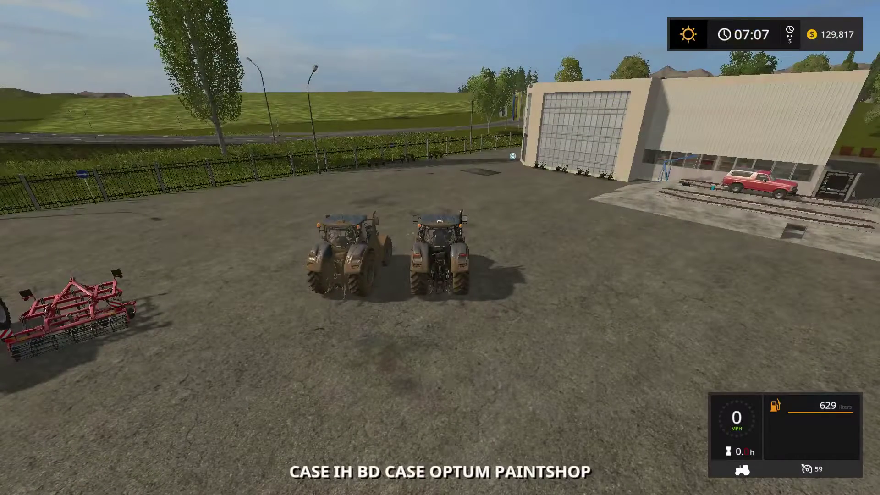
Examine the paint on the BD Case Optum PaintShop tractor from several sides, up close and from farther away
scroll(440, 247, up, 5)
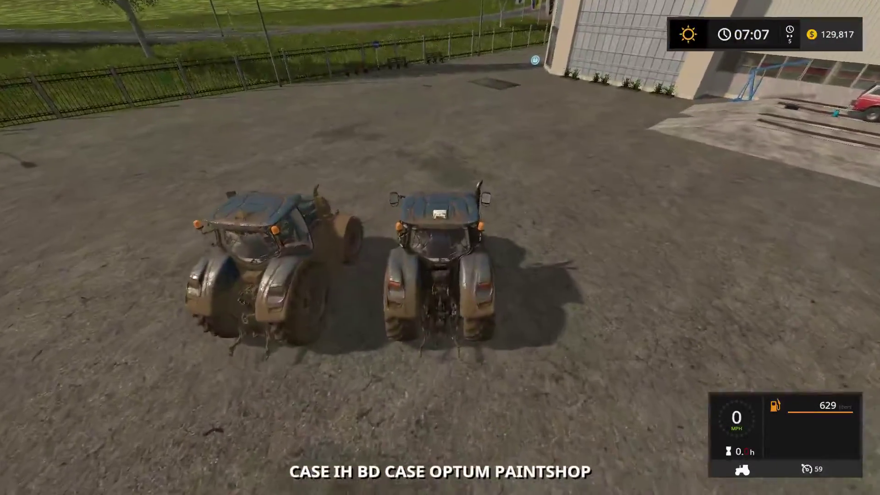
scroll(439, 247, up, 5)
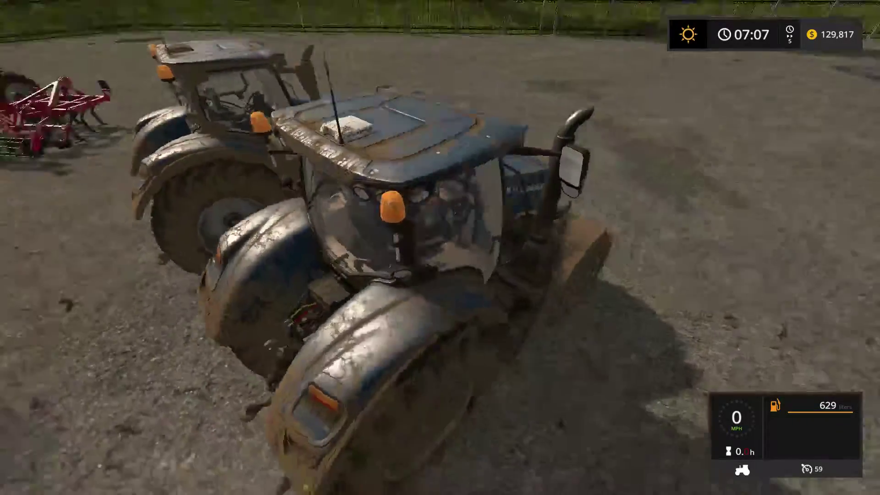
scroll(440, 248, down, 5)
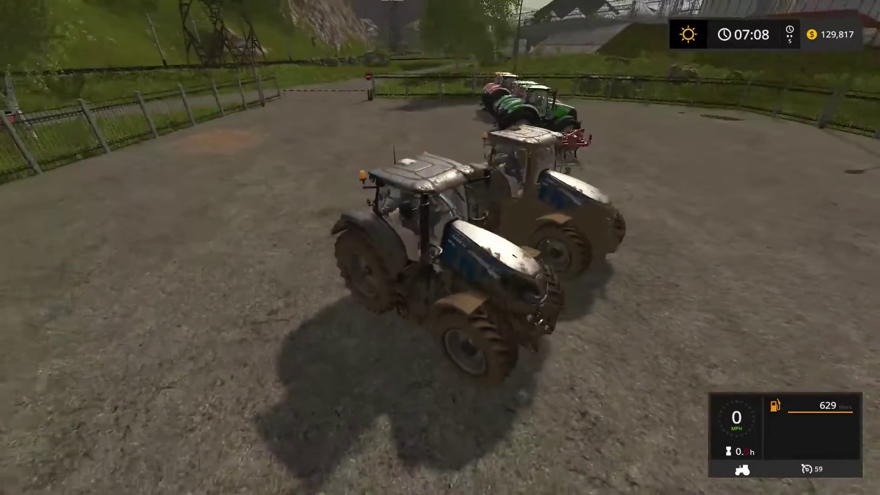
Open the configuration of the BD Case Optum PaintShop mod from the shop's Tractors category
key(p)
key(Down)
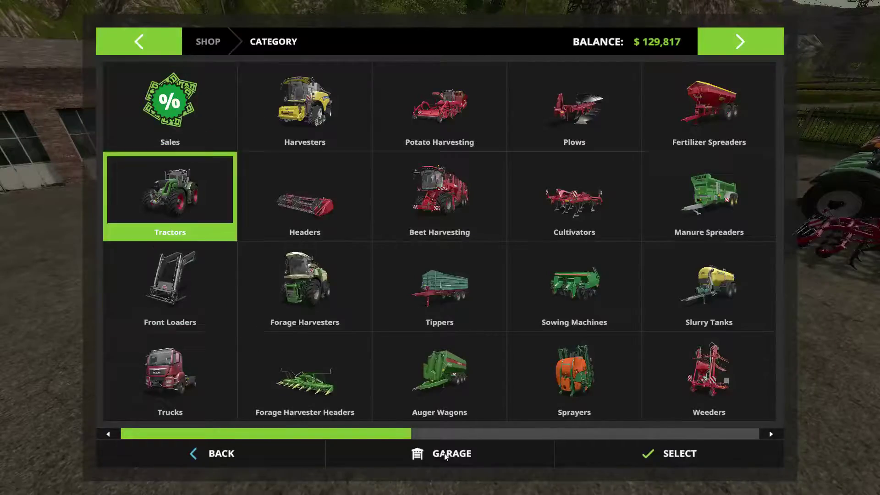
key(Return)
scroll(470, 180, down, 1)
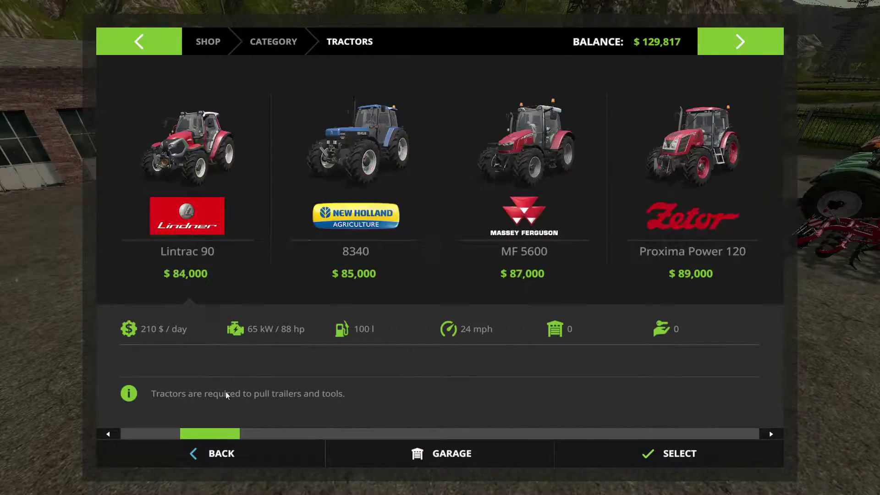
scroll(265, 435, down, 10)
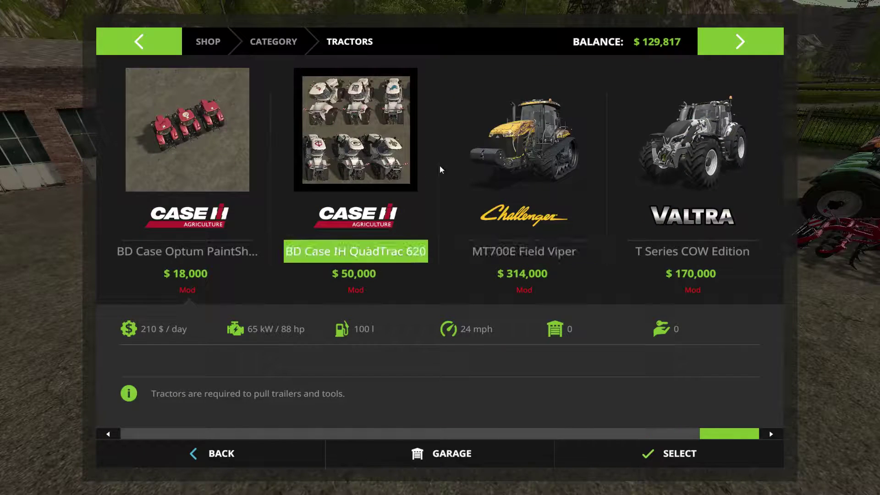
click(246, 136)
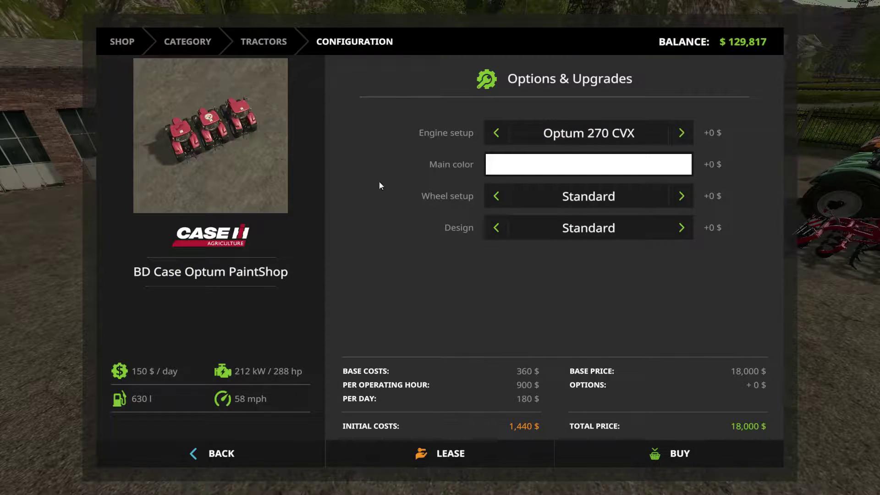
Try orange as the tractor's main color, and settle on the darkest red
click(566, 165)
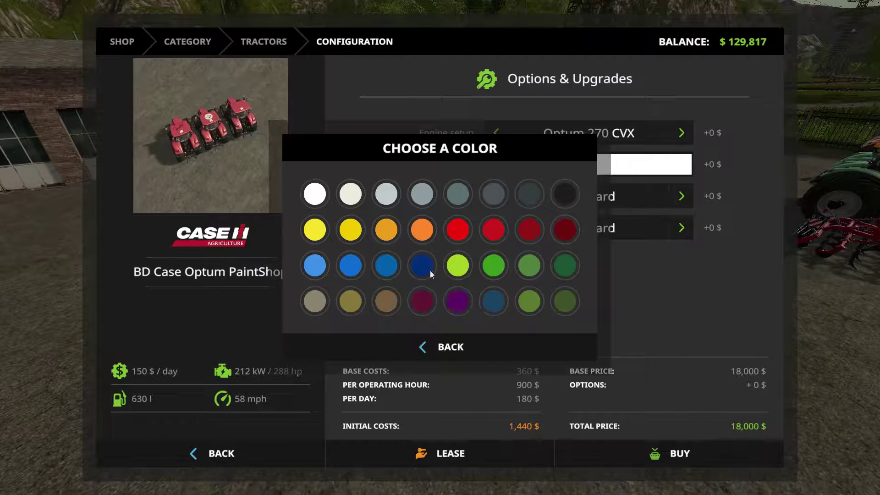
click(425, 234)
click(573, 172)
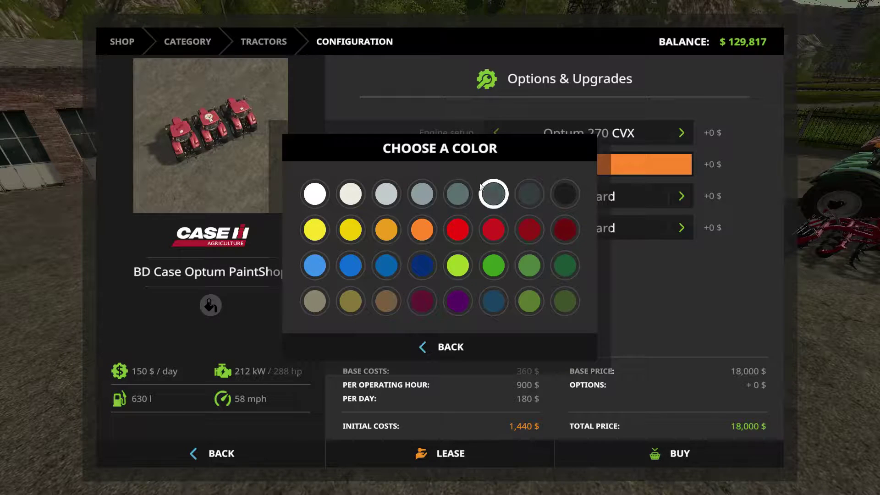
click(565, 229)
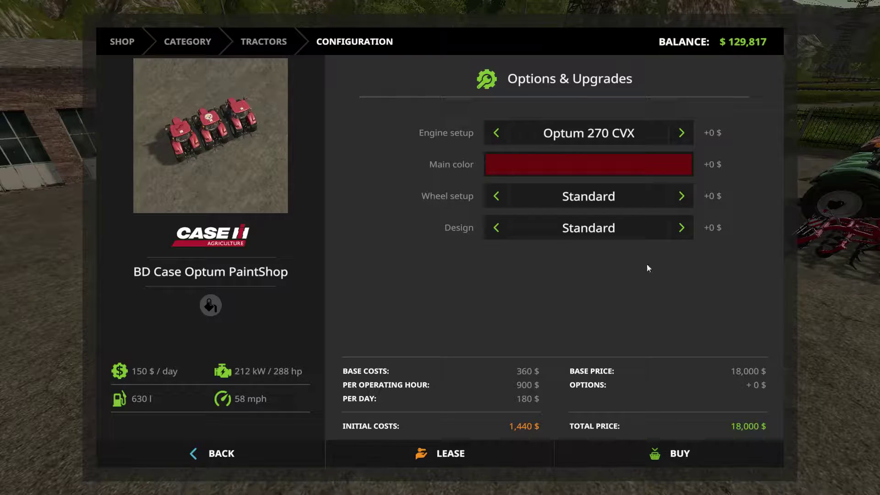
Set the tractor's design to Cowboy Logo and buy it for $18,000
click(679, 229)
click(679, 229)
click(669, 452)
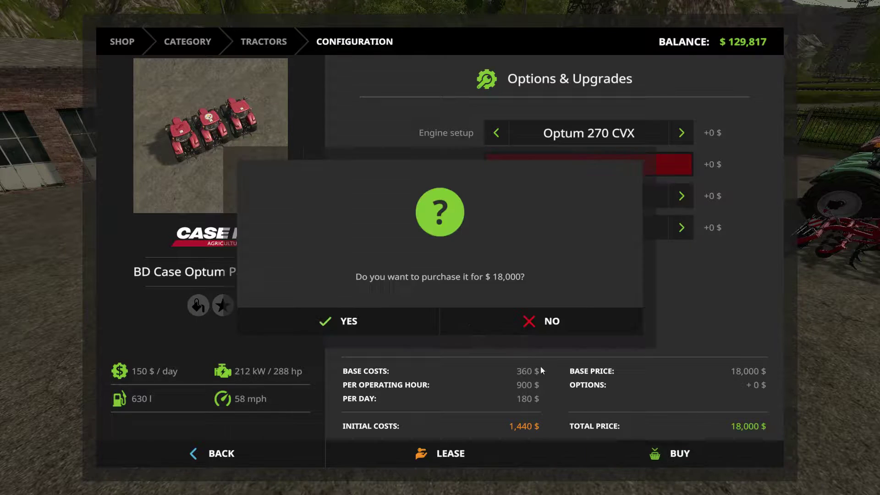
click(384, 323)
click(455, 308)
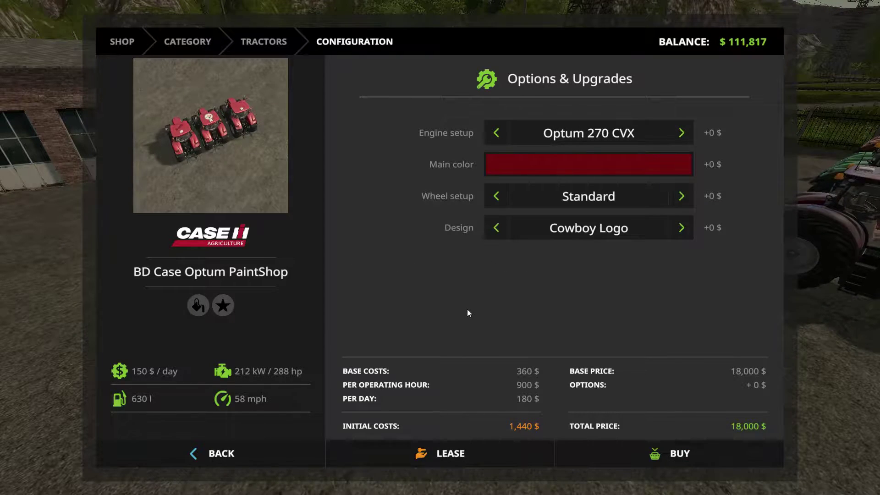
Leave the shop and walk around the newly bought dark red tractor to examine its paint up close
key(e)
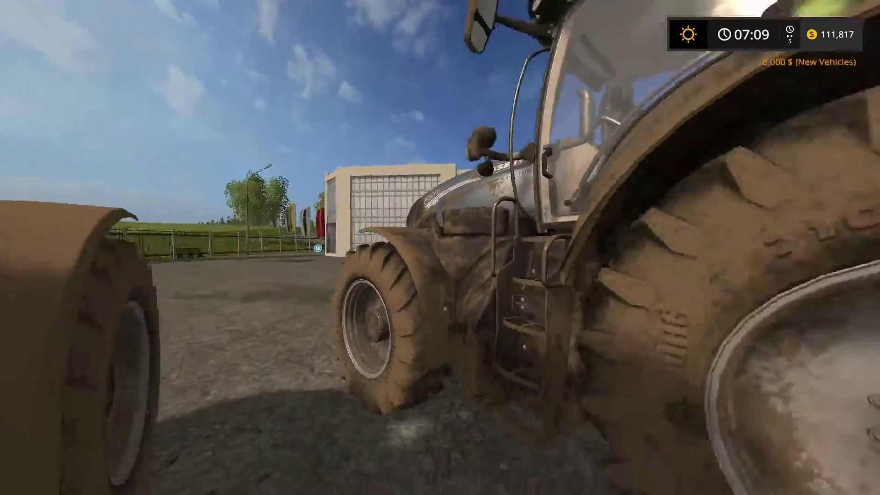
key(w)
key(w)
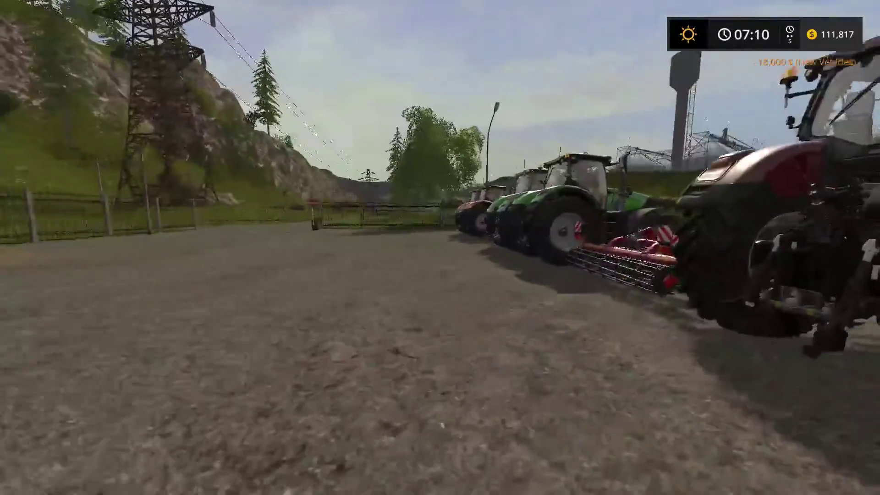
key(s)
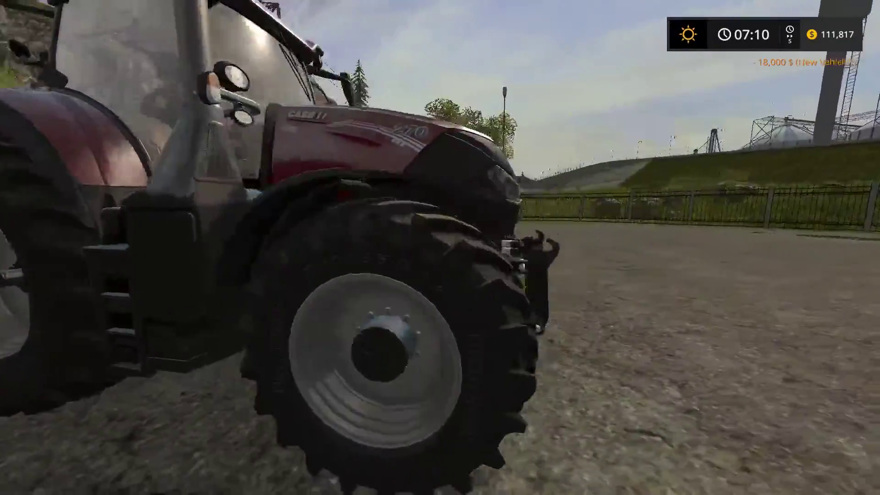
key(s)
Switch to the dark red tractor and drive it along the dirt track beside the railway, examining its paint from all sides
key(Tab)
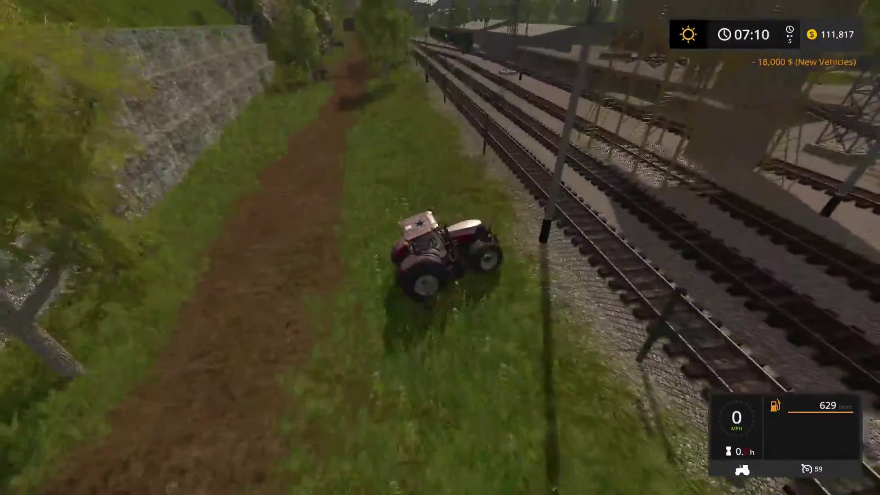
key(w)
key(w)
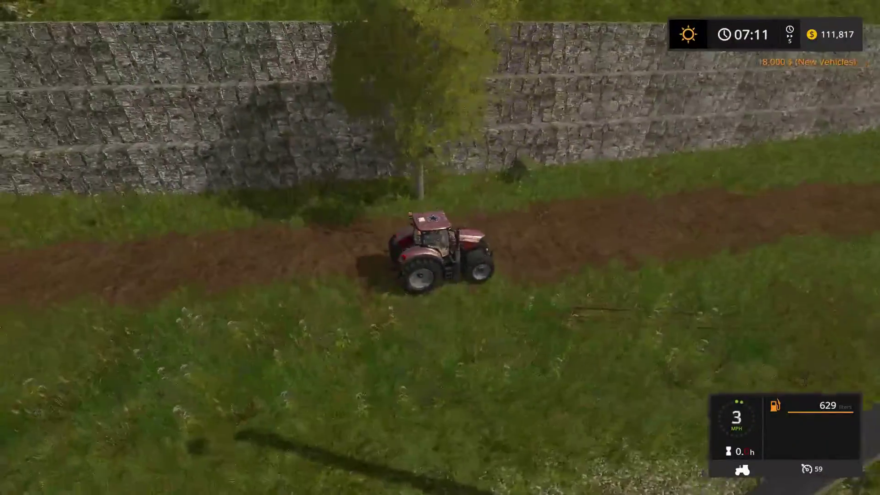
key(w)
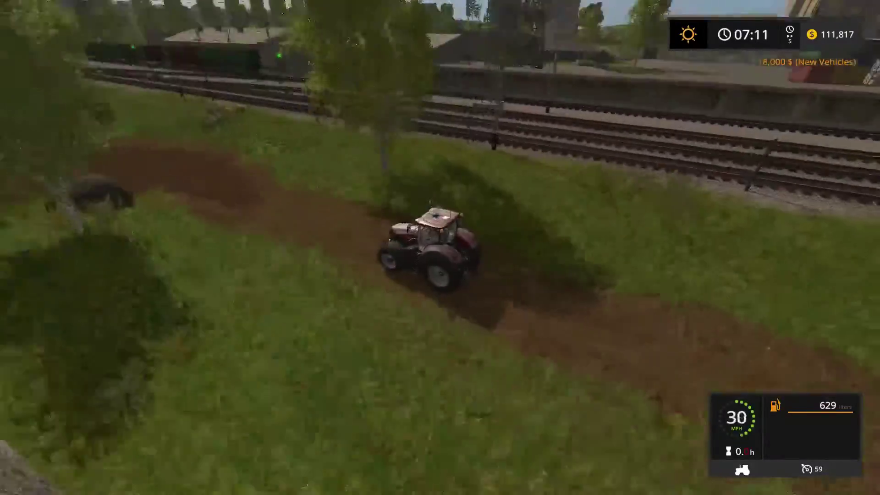
key(w)
key(a)
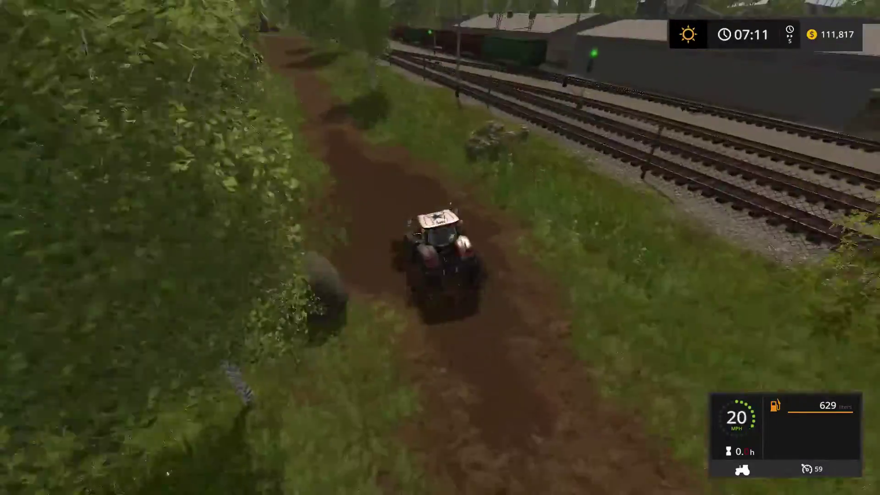
key(a)
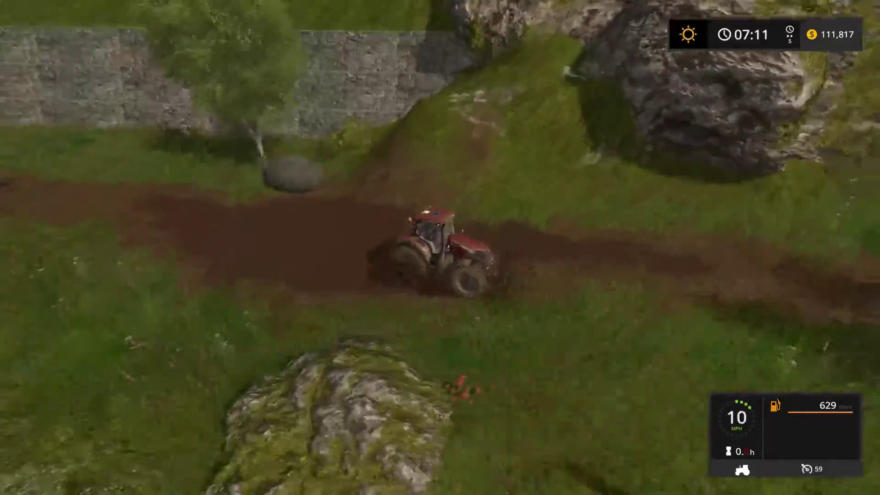
key(w)
key(a)
key(s)
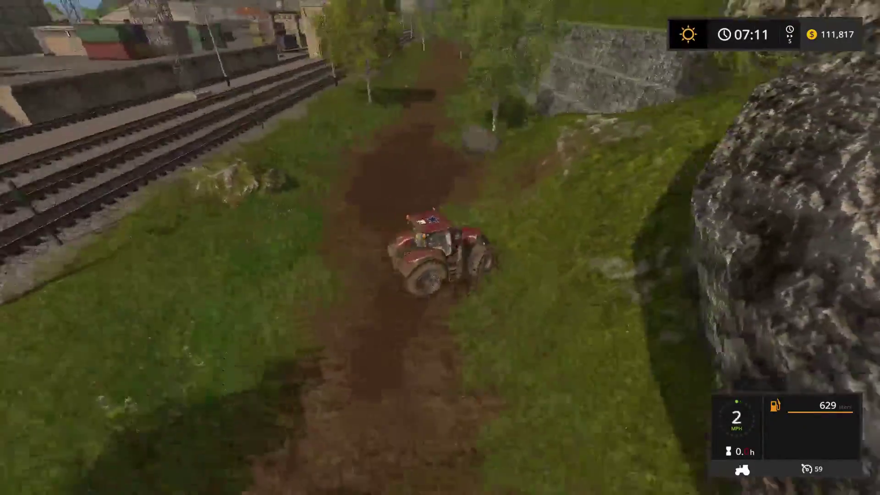
key(w)
key(a)
key(w)
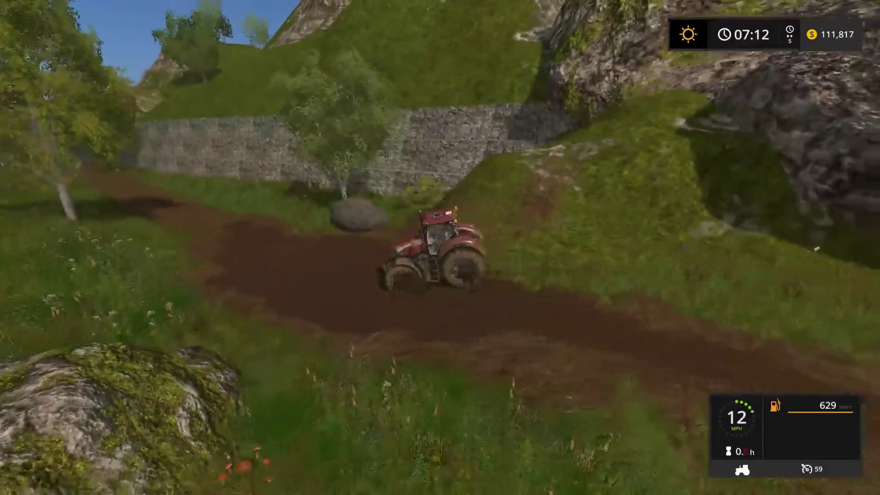
key(d)
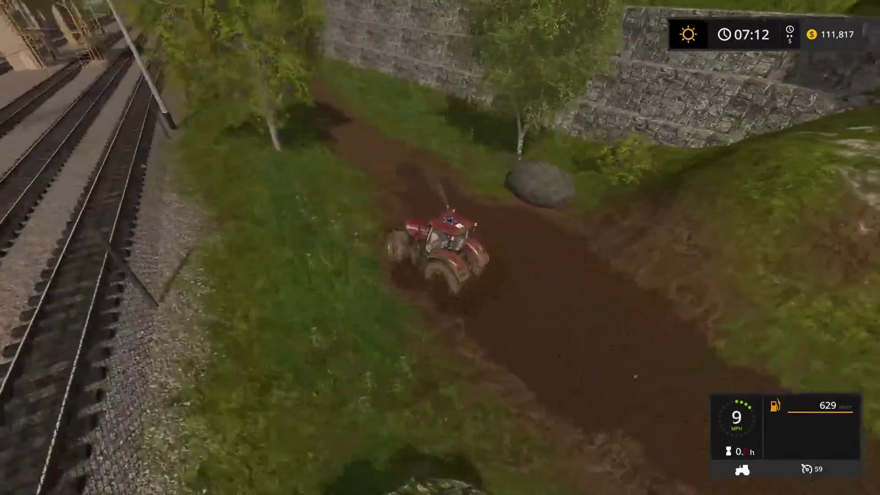
key(w)
key(w)
key(a)
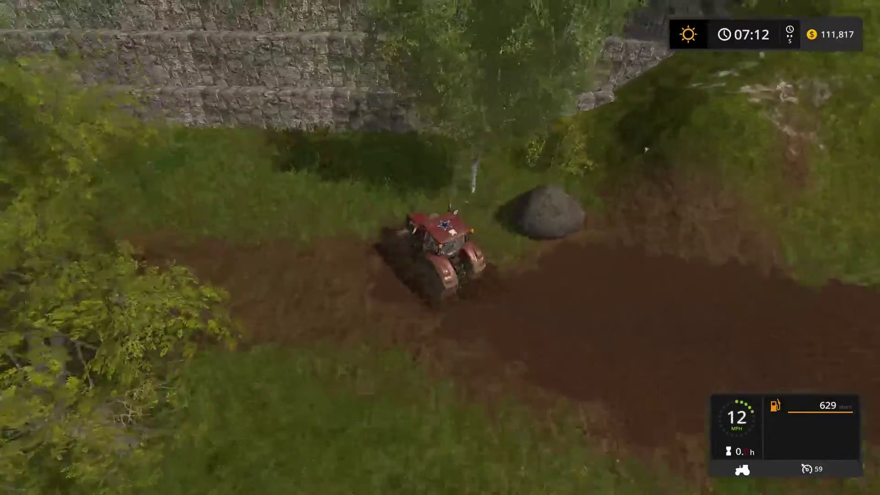
key(s)
key(w)
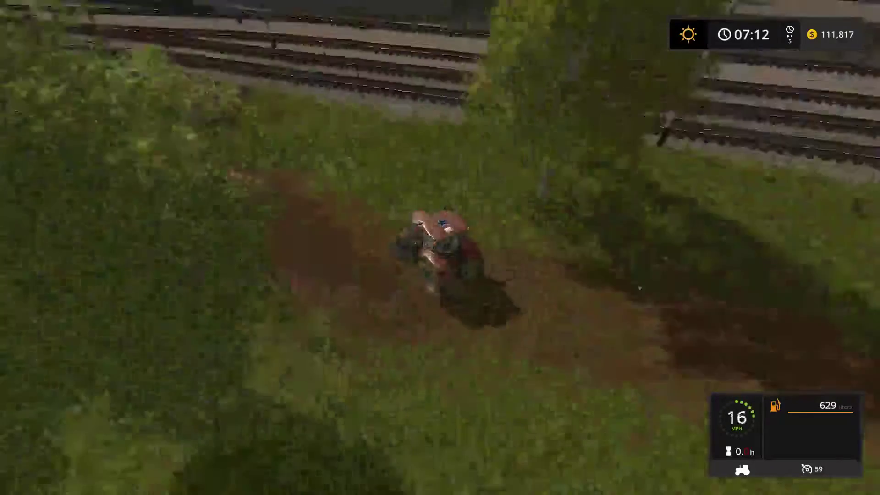
Pause the game, switch to the desktop and close the Farming Simulator 17 window
key(Escape)
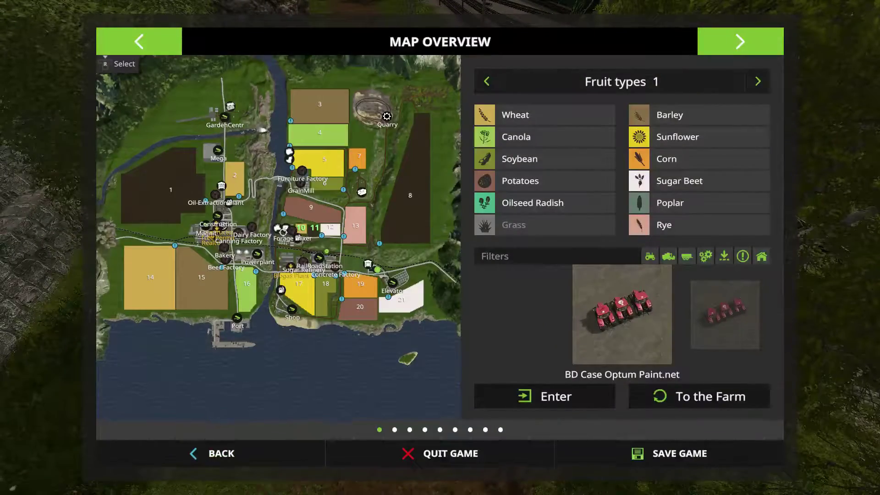
key(alt+Tab)
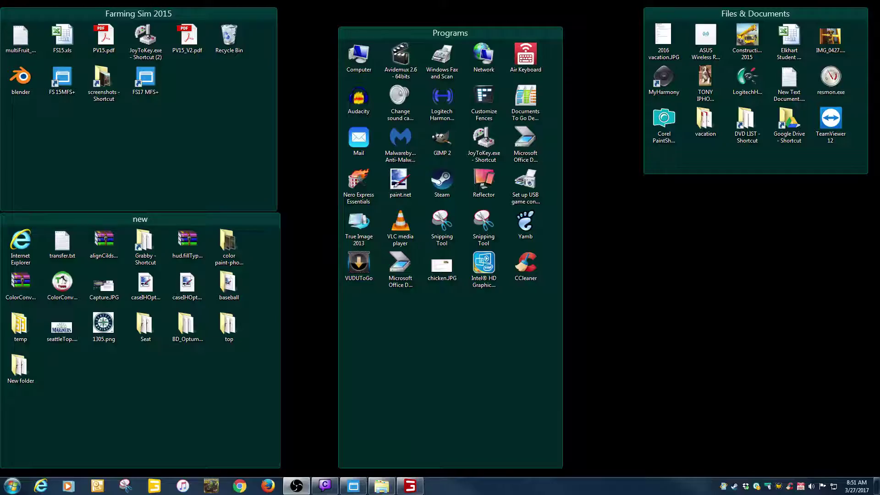
right_click(417, 487)
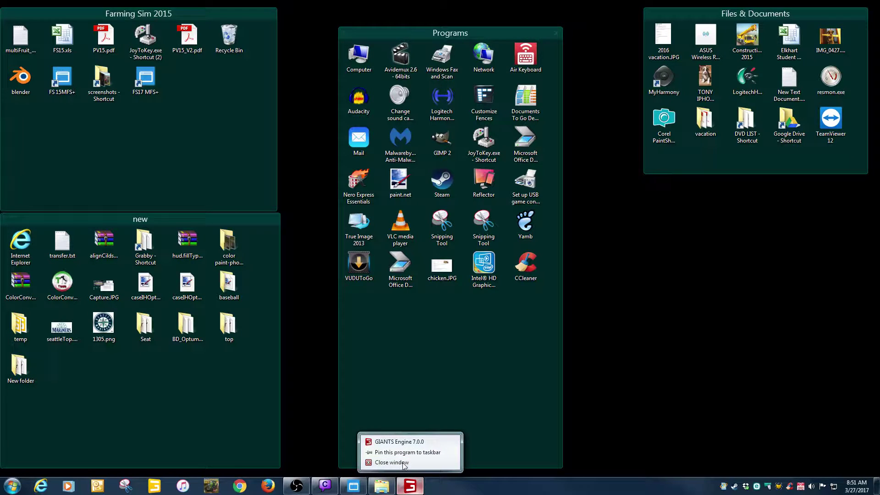
click(405, 463)
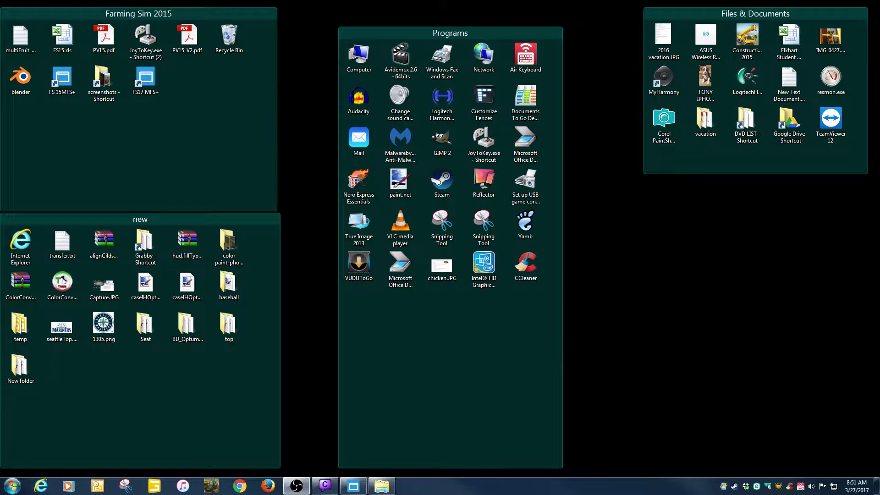
Open caseIHOptumCVX.i3d from the BD_Optum_Photo_Shop mod folder in GIANTS Editor 7.0.5
click(382, 485)
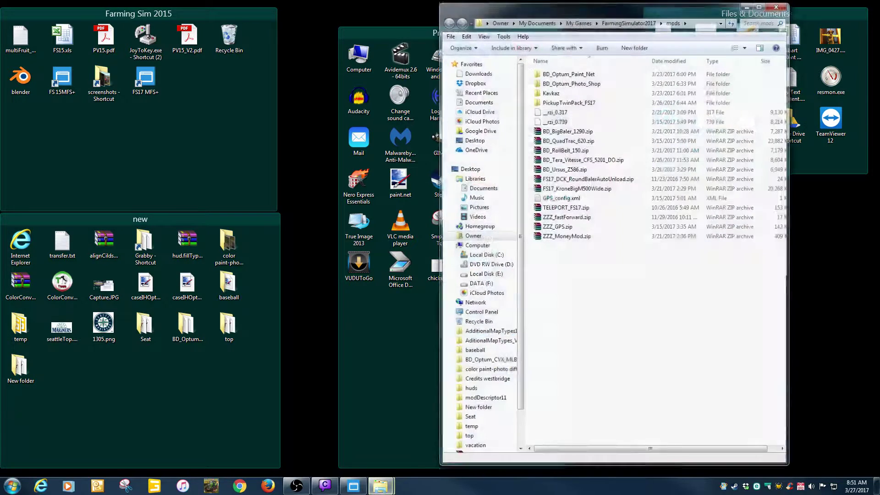
double_click(586, 83)
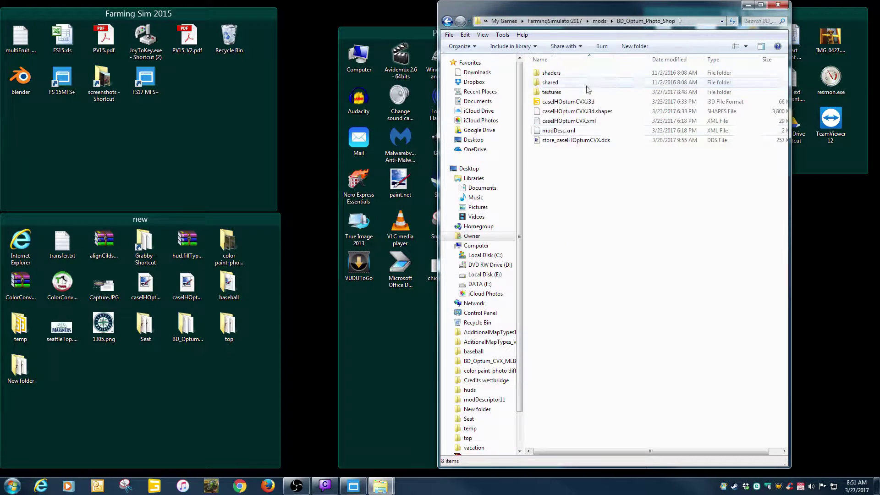
double_click(568, 101)
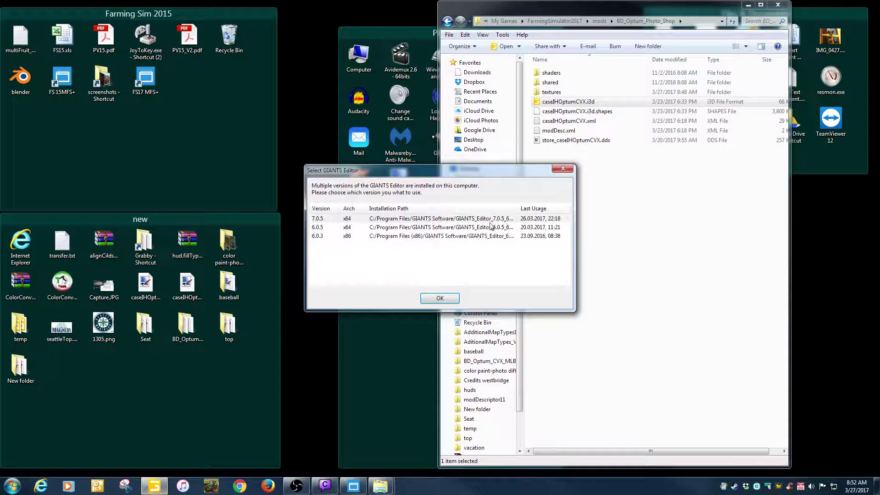
key(Return)
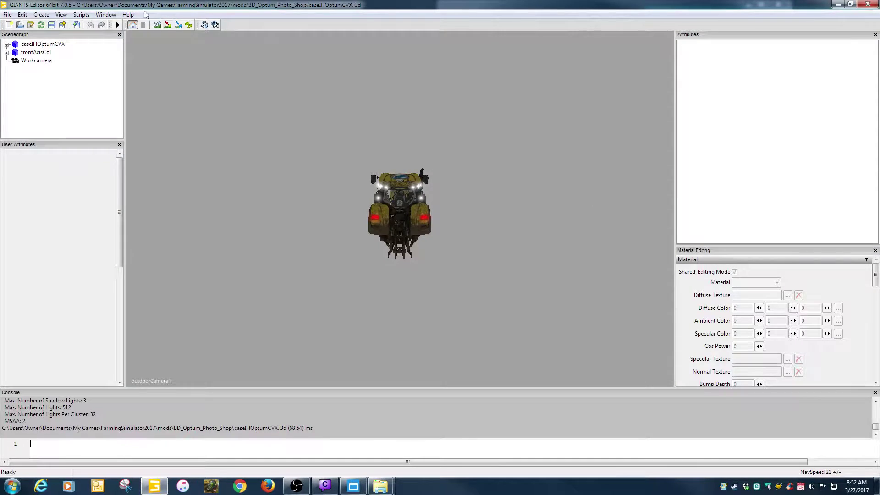
Switch the viewport camera to Workcamera
click(61, 15)
mouse_move(123, 29)
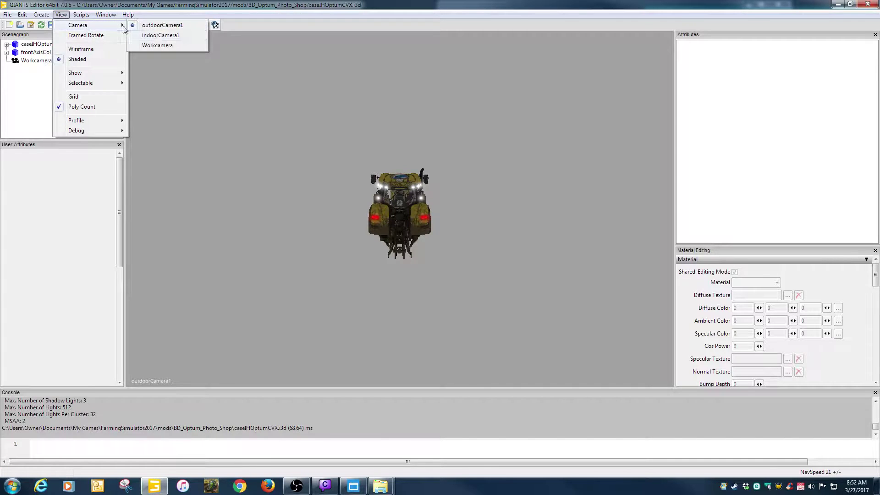
click(158, 45)
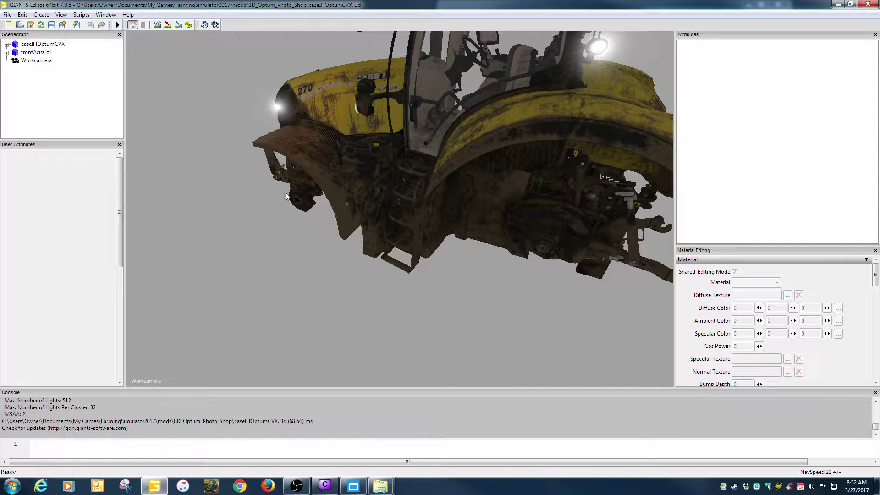
Enlarge the scenegraph list, expand caseIHOptumCVX and its visuals group, and select the case_vis mesh
click(6, 44)
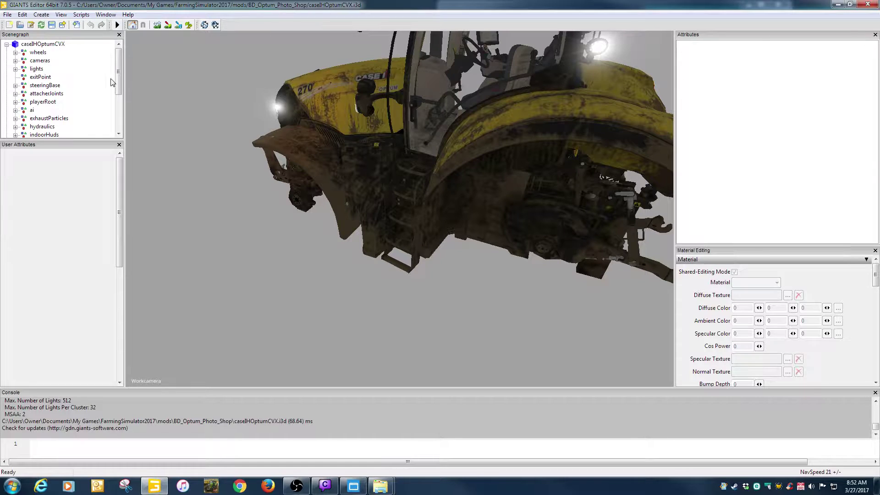
drag(119, 77, 119, 87)
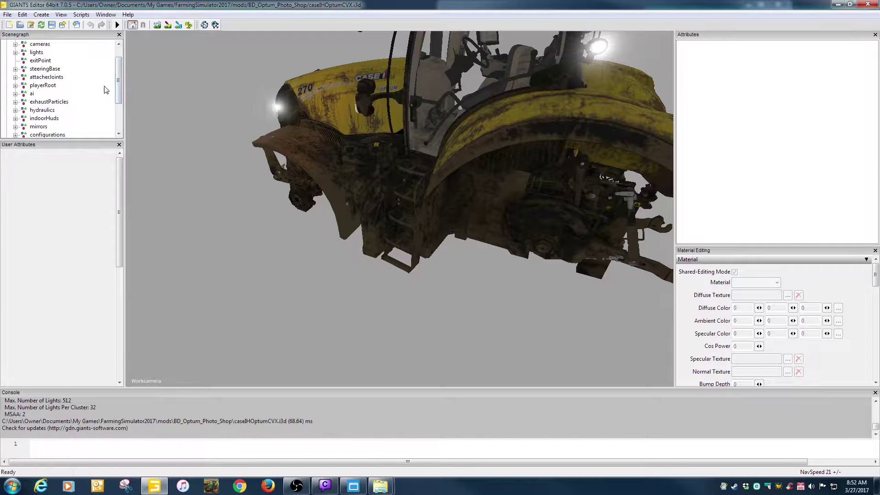
scroll(117, 90, up, 1)
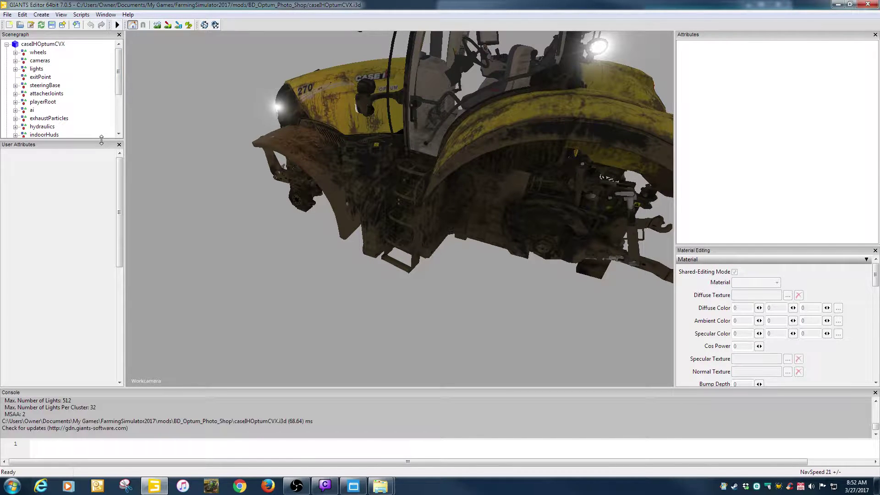
drag(98, 188, 98, 221)
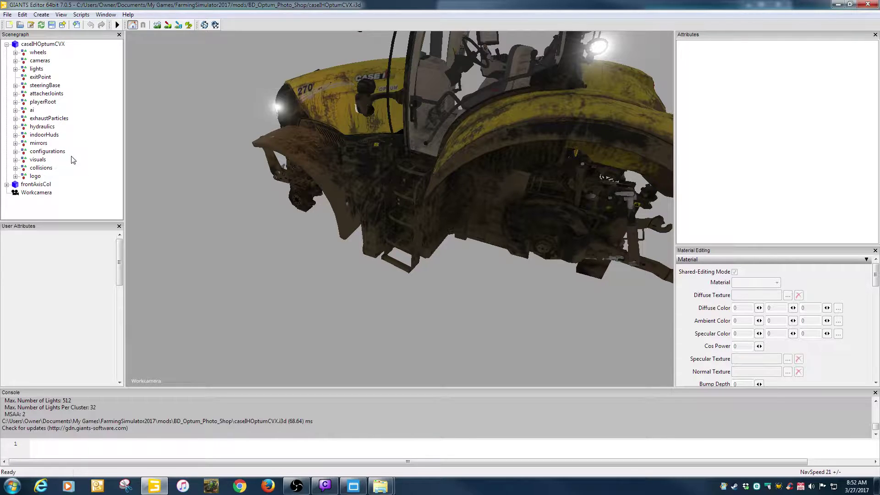
click(38, 160)
click(15, 160)
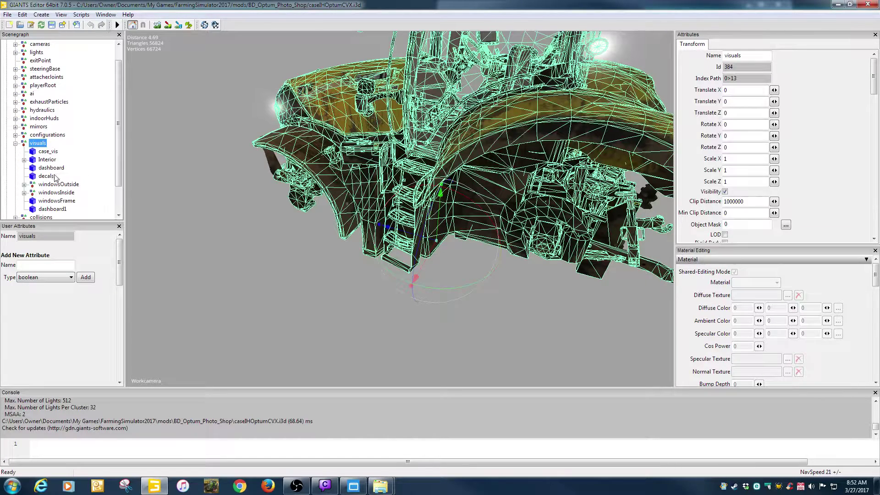
click(48, 151)
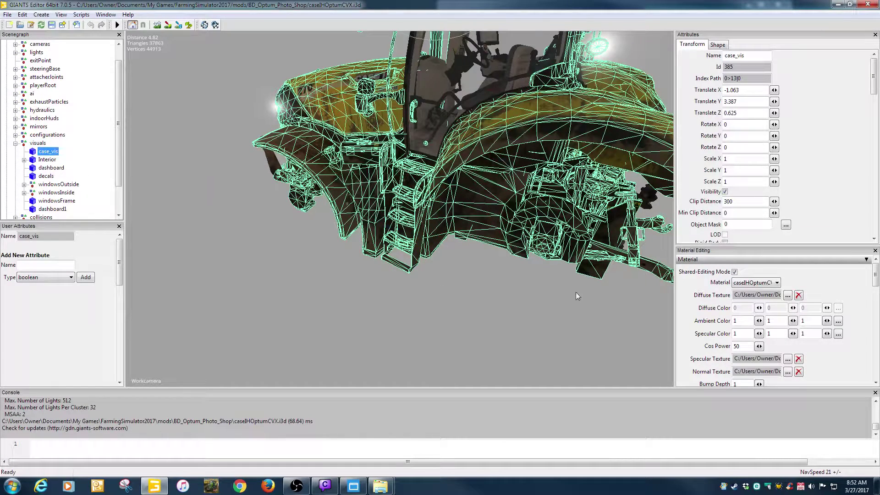
Expand the case_vis material's Custom Shader settings and browse the shaders folder of BD_Optum_CVX_MLB_Pack without loading a shader file
drag(876, 279, 876, 306)
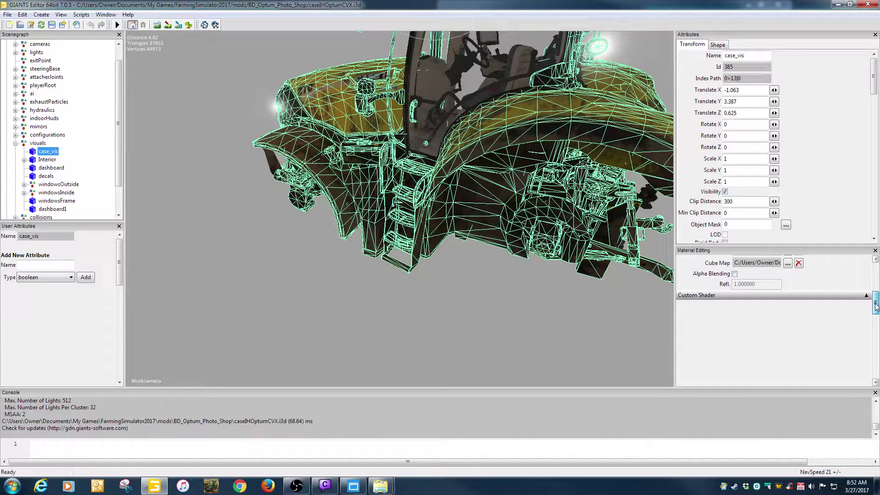
click(865, 295)
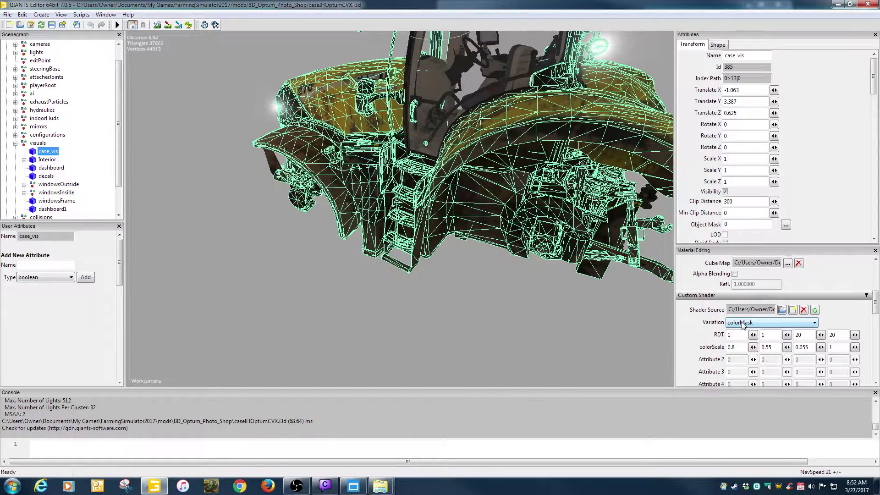
click(781, 310)
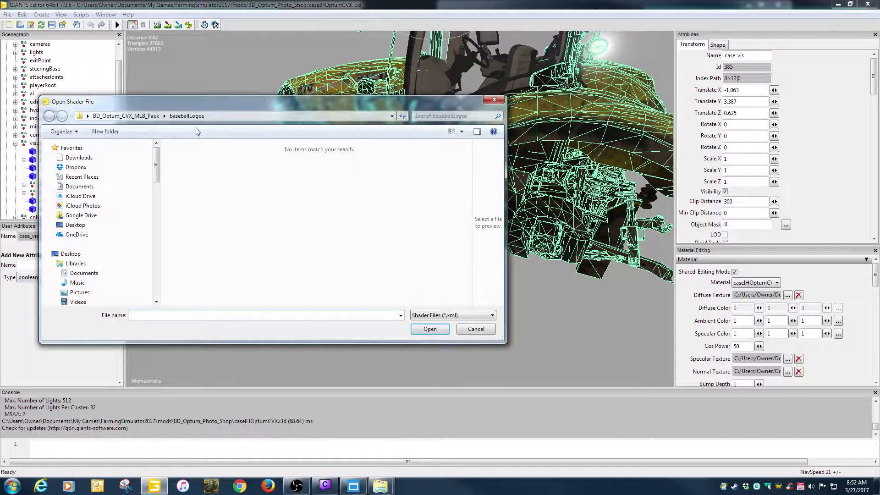
click(150, 116)
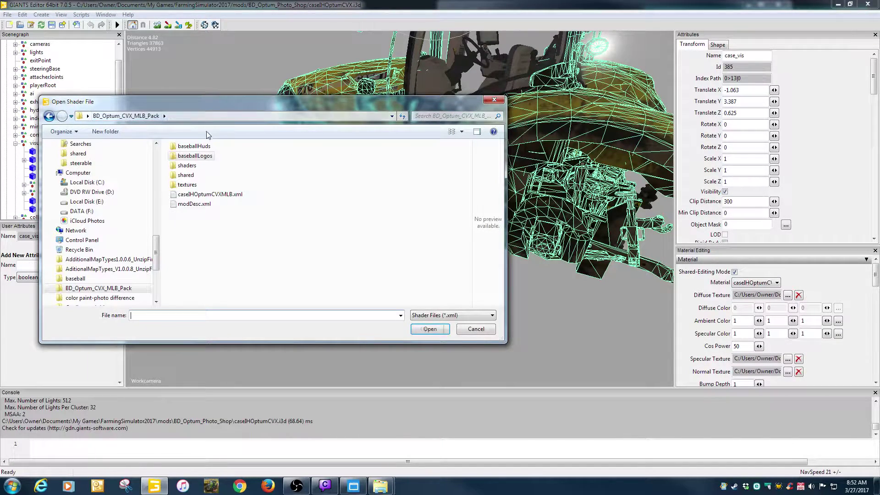
double_click(188, 166)
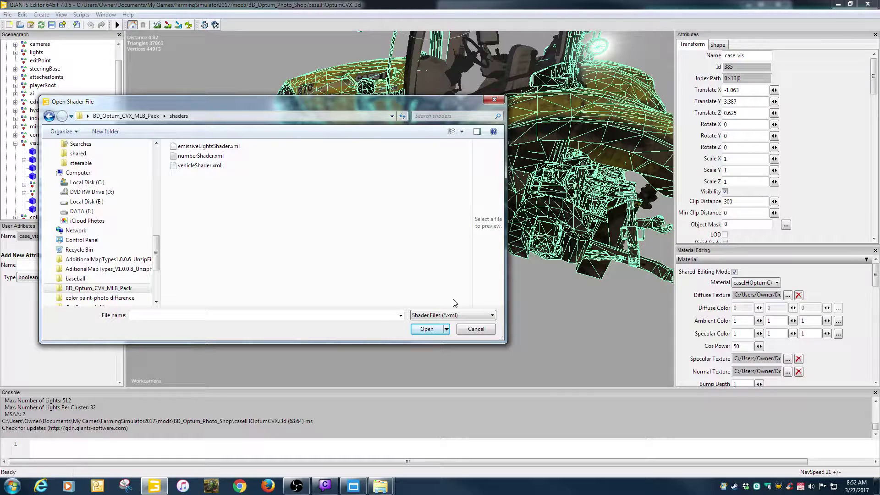
click(481, 328)
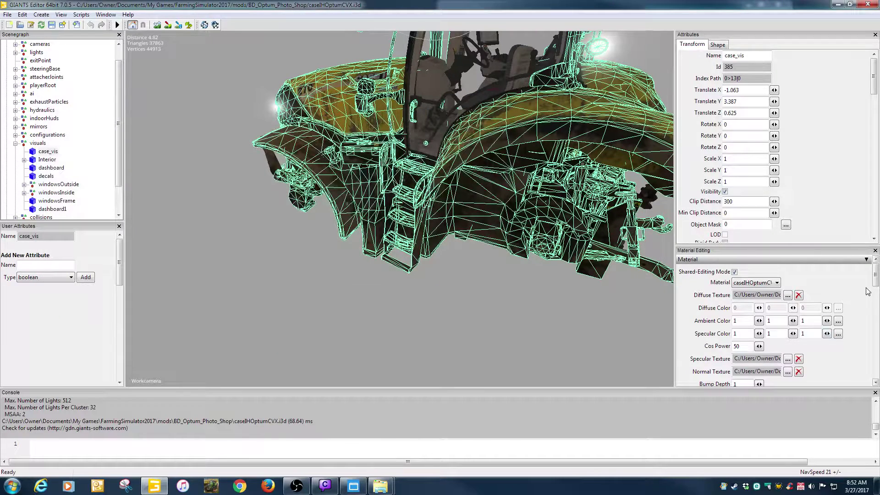
Examine the custom shader's variation and colorScale values for case_vis, along with the mesh's index path
drag(874, 280, 874, 299)
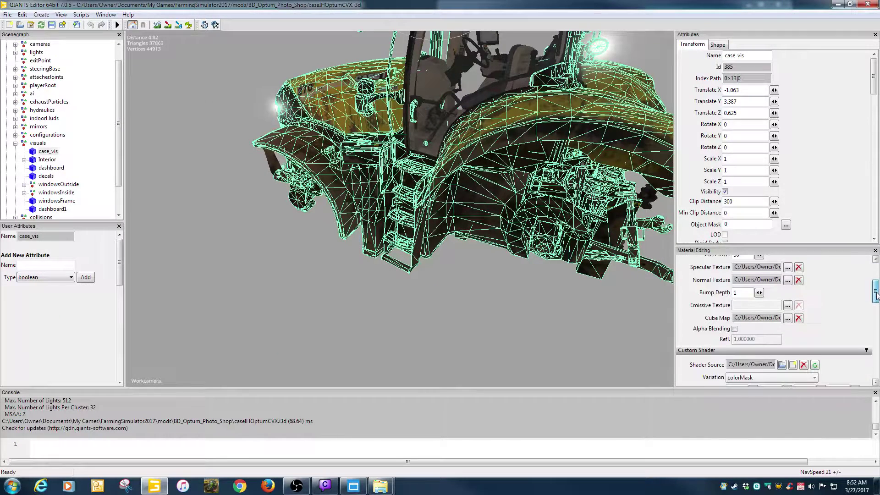
click(813, 378)
scroll(841, 363, down, 1)
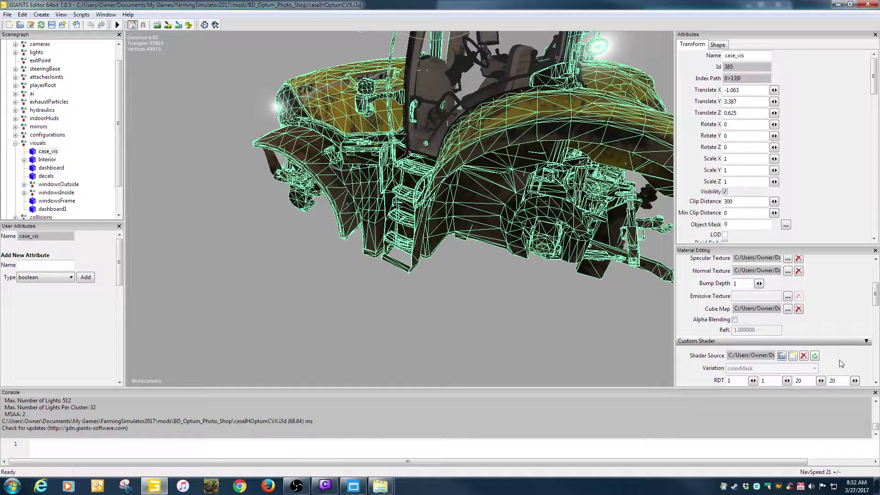
drag(873, 303, 874, 316)
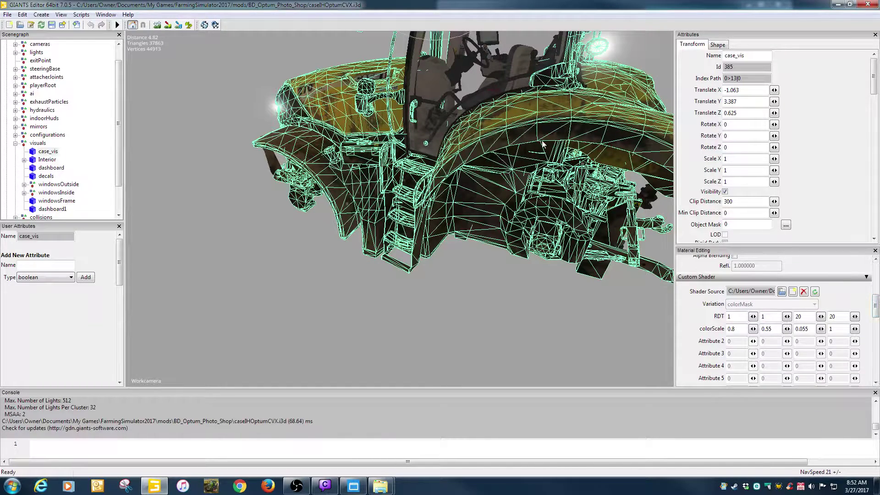
click(42, 152)
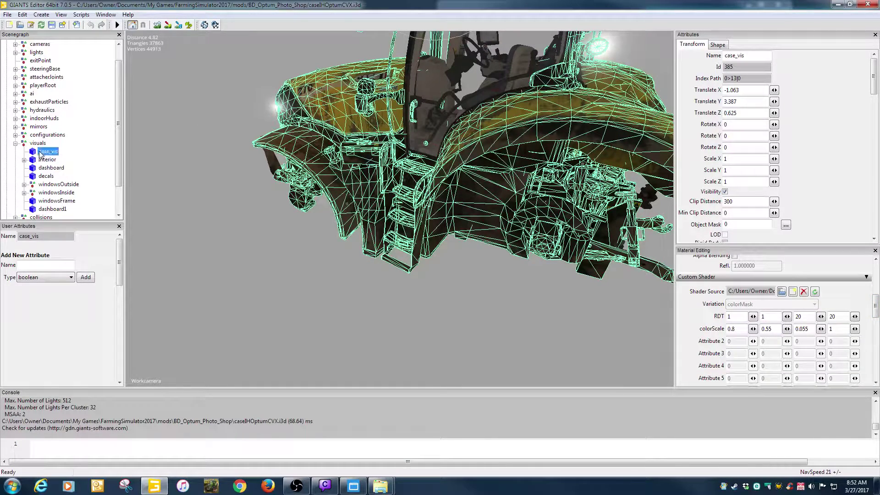
double_click(746, 79)
Switch to the BD_Optum_Photo_Shop mod folder and open caseIHOptumCVX.xml in Notepad++
click(837, 4)
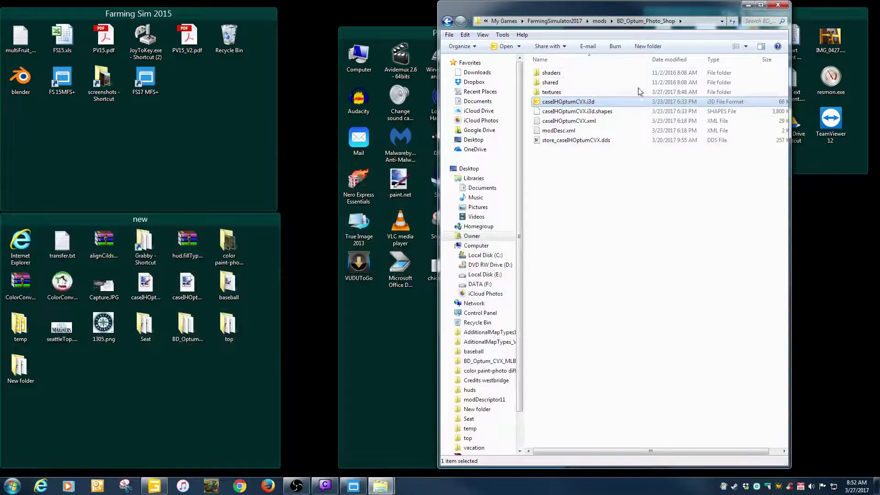
click(578, 165)
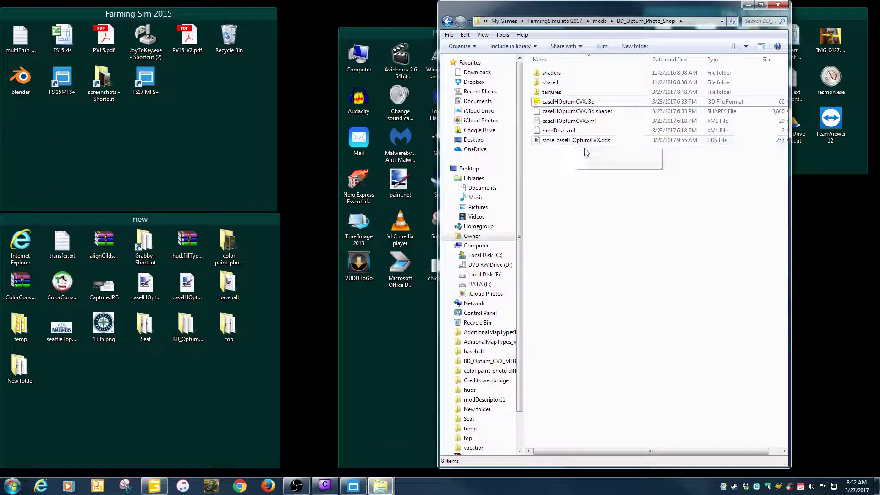
double_click(559, 121)
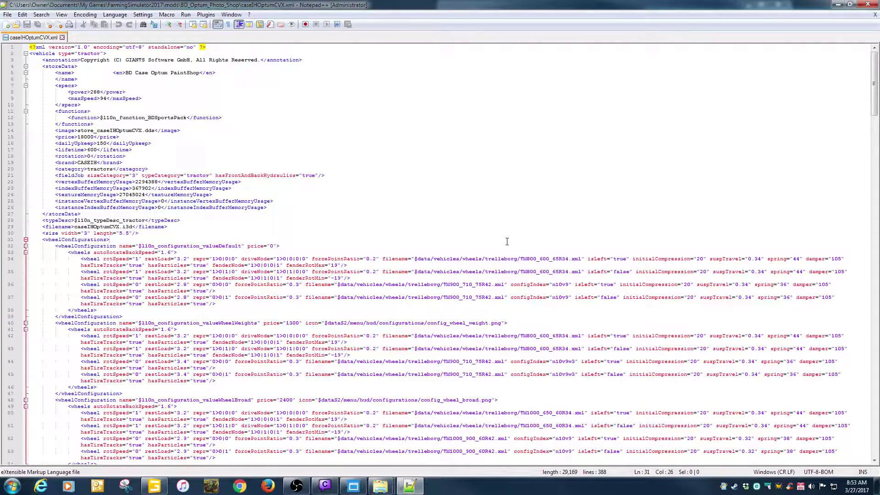
Search the XML file for "color", close the search and go to the colorNode line in the baseColorConfigurations block
key(ctrl+f)
text(c)
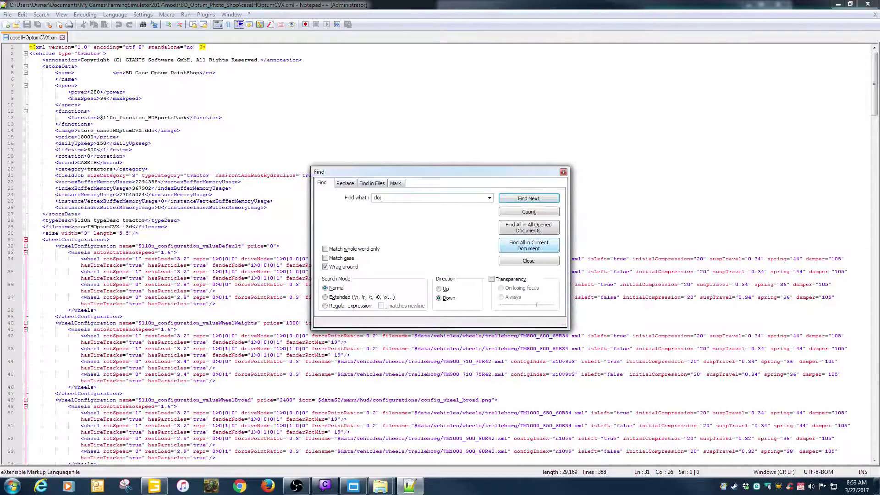
text(olor)
key(Return)
click(513, 201)
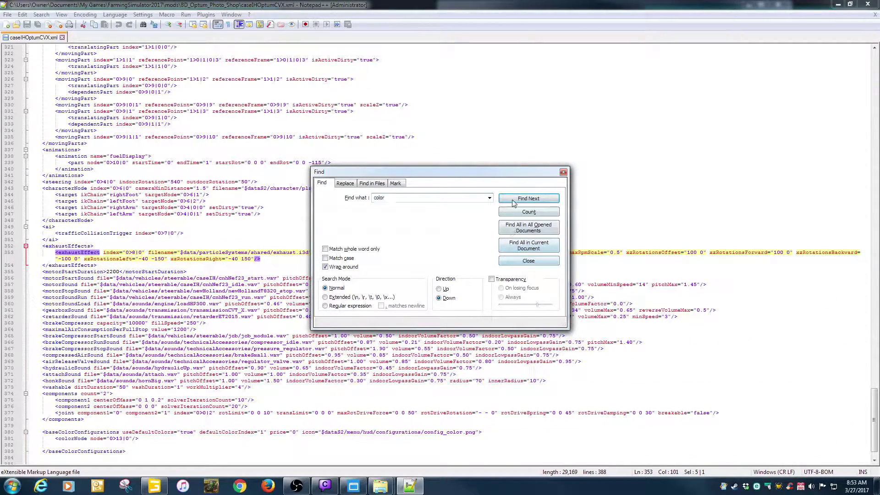
click(563, 172)
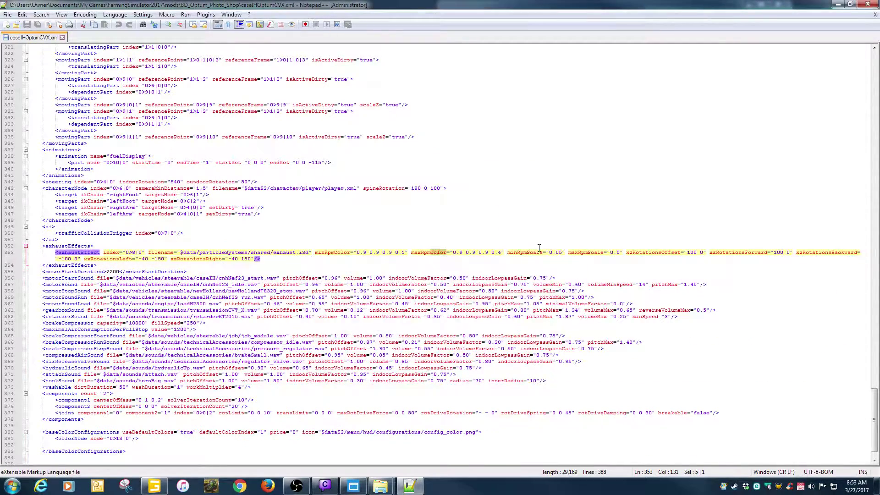
click(540, 246)
scroll(548, 261, down, 1)
click(156, 415)
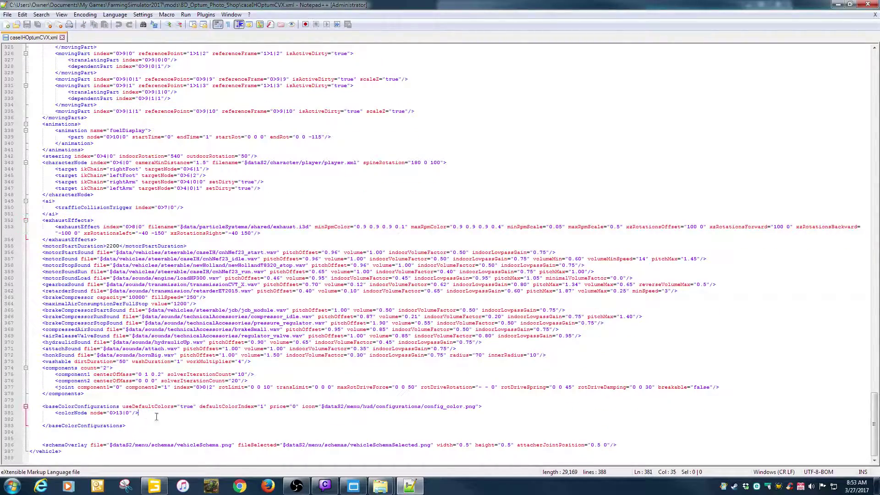
Examine the baseColorConfigurations block, marking its full text, the colorNode node index and the defaultColorIndex value
drag(140, 427, 10, 402)
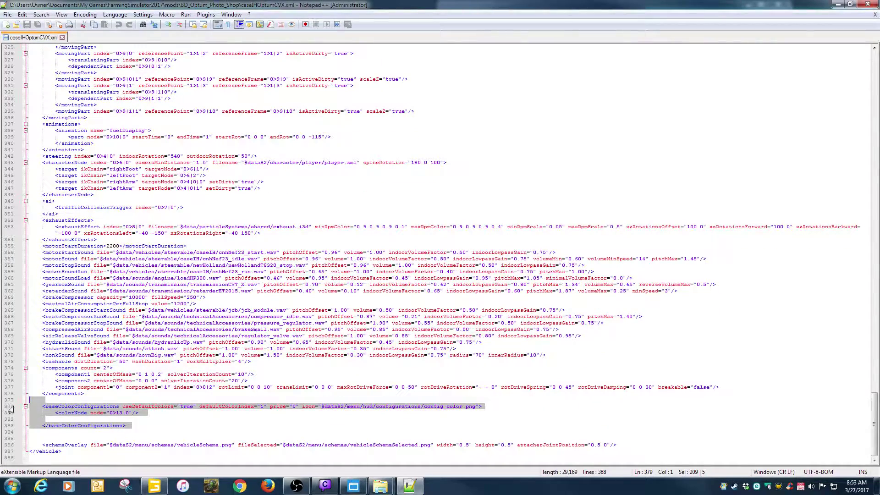
click(94, 425)
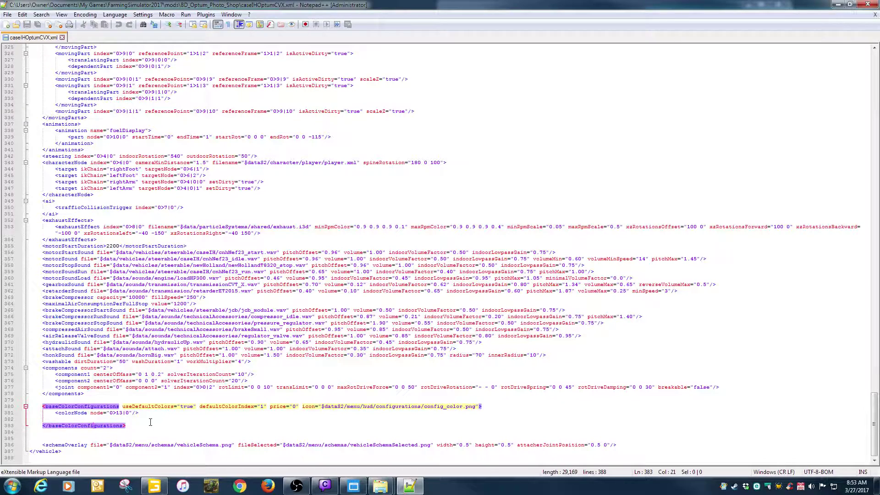
drag(111, 413, 128, 413)
click(120, 414)
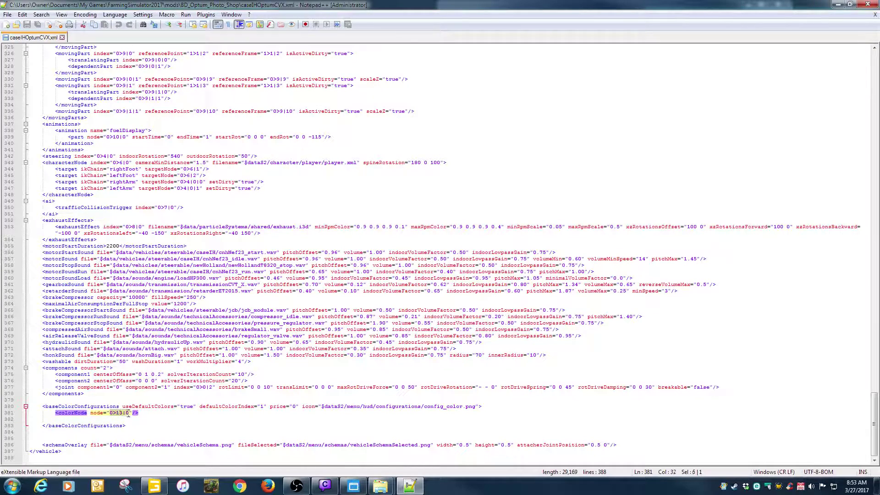
double_click(262, 407)
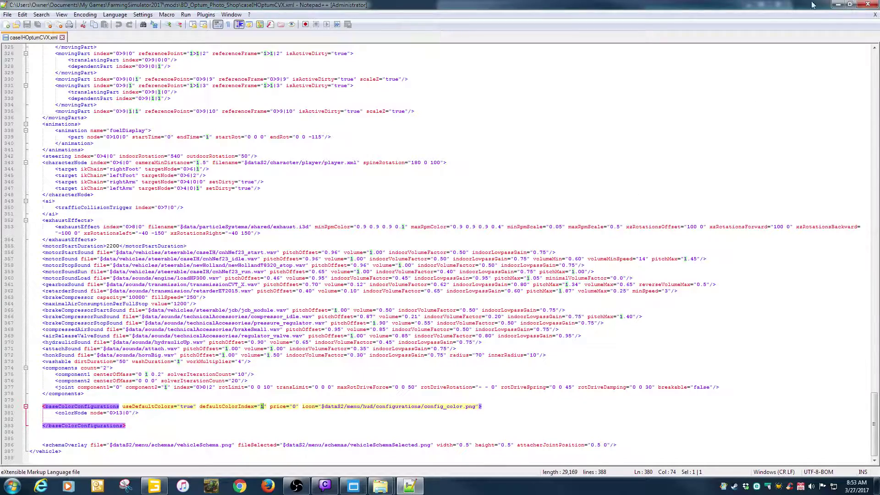
Leave Notepad++ and open color bits.xls in Excel from the TEMPLATES folder under FS 2017\2017 backup
click(836, 5)
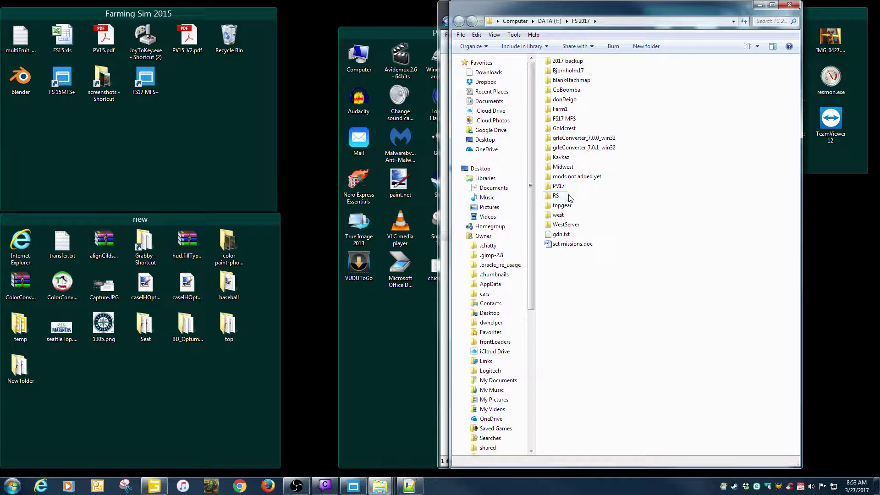
click(566, 64)
double_click(565, 64)
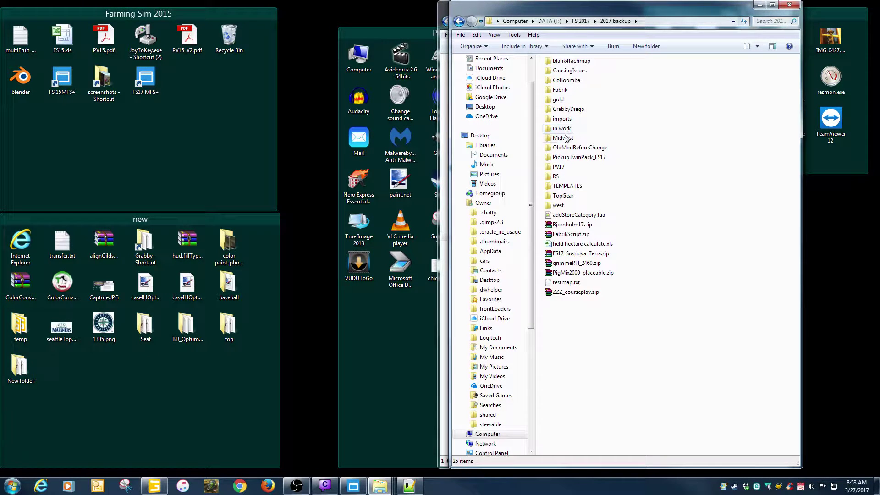
double_click(570, 186)
double_click(568, 90)
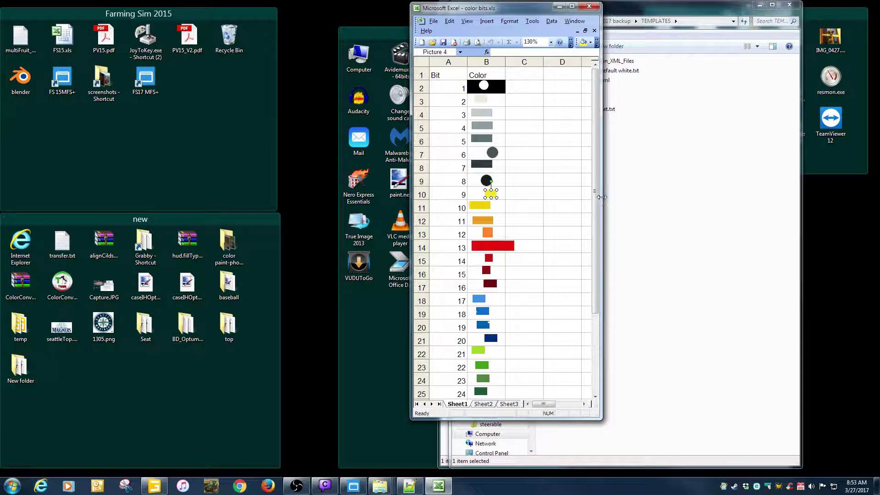
Widen the Excel window and review the whole list of bit numbers and their matching color swatches
drag(604, 195, 783, 195)
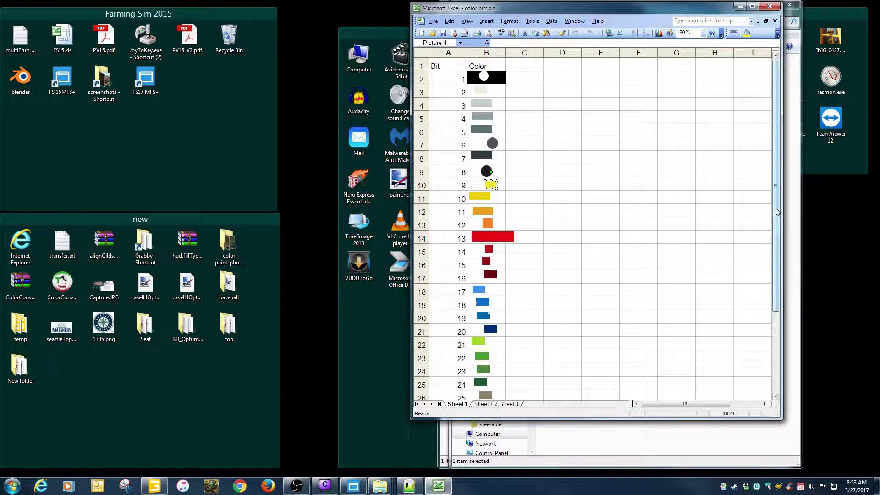
scroll(758, 243, down, 3)
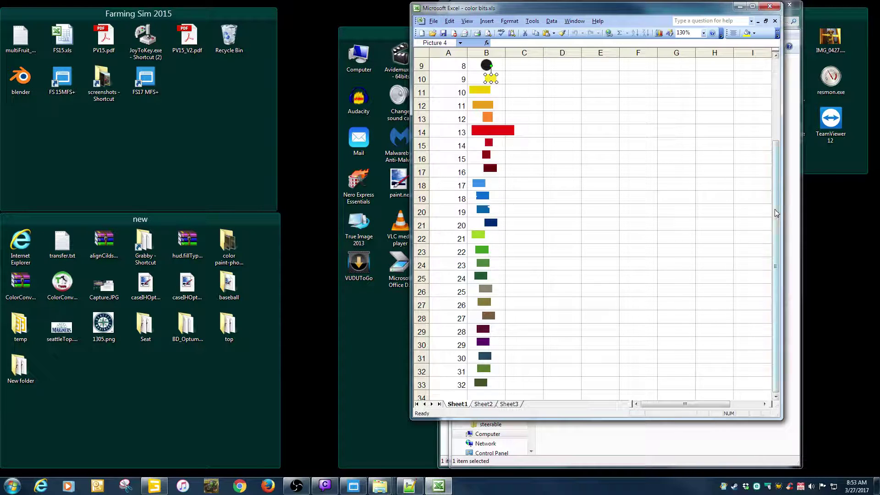
drag(776, 207, 722, 98)
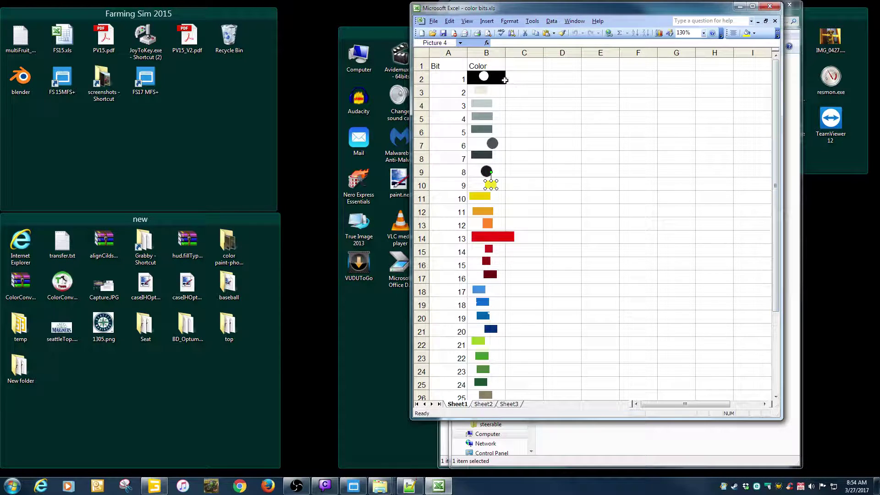
scroll(779, 184, down, 3)
scroll(779, 184, up, 3)
scroll(779, 174, down, 3)
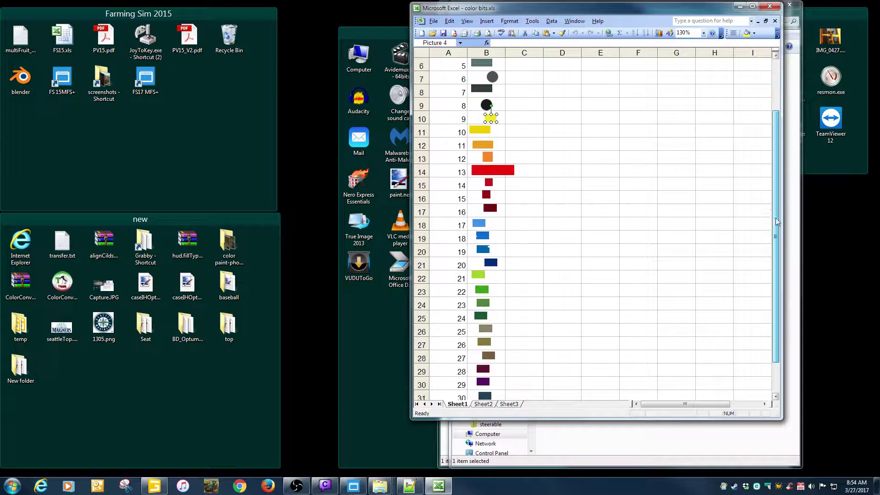
scroll(781, 172, up, 3)
scroll(782, 172, down, 2)
scroll(779, 178, up, 2)
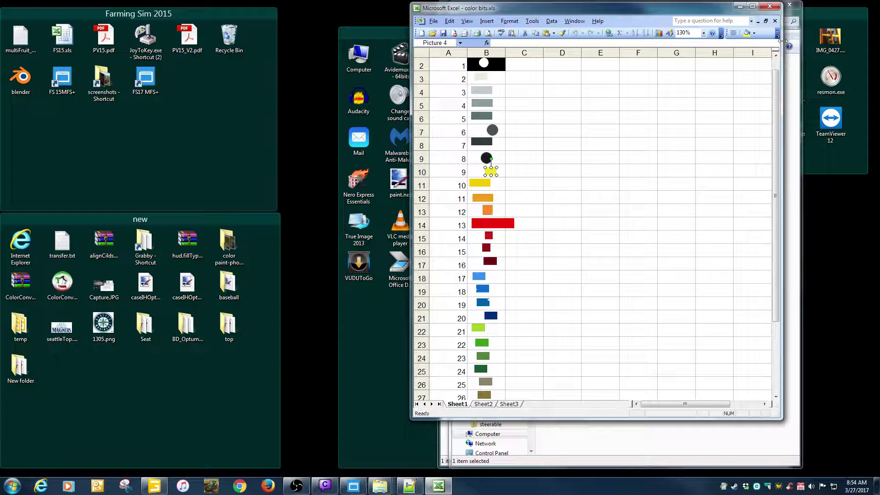
Close color bits.xls, return to Notepad++ to check the defaultColorIndex value, close caseIHOptumCVX.xml and minimize the editor
click(770, 6)
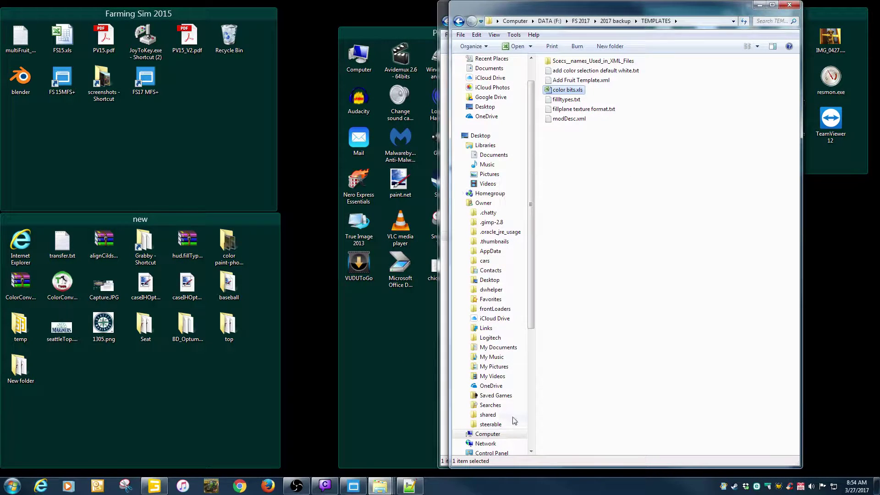
click(409, 485)
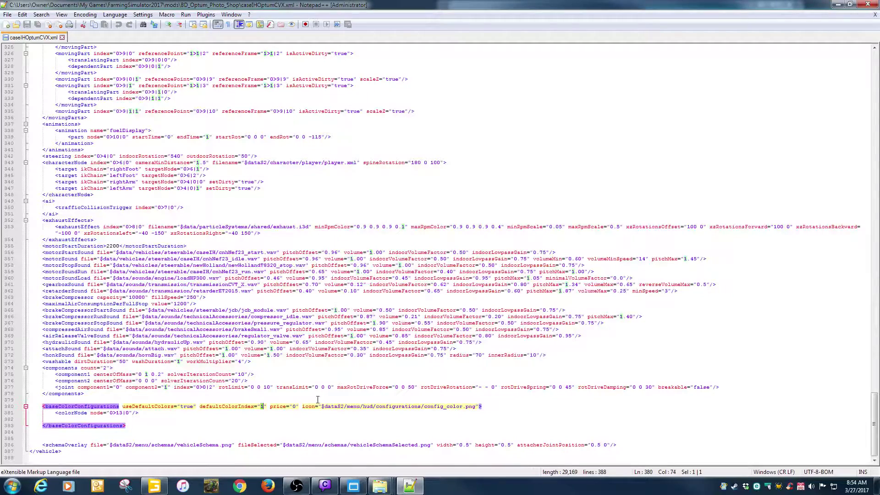
click(262, 406)
key(End)
click(874, 14)
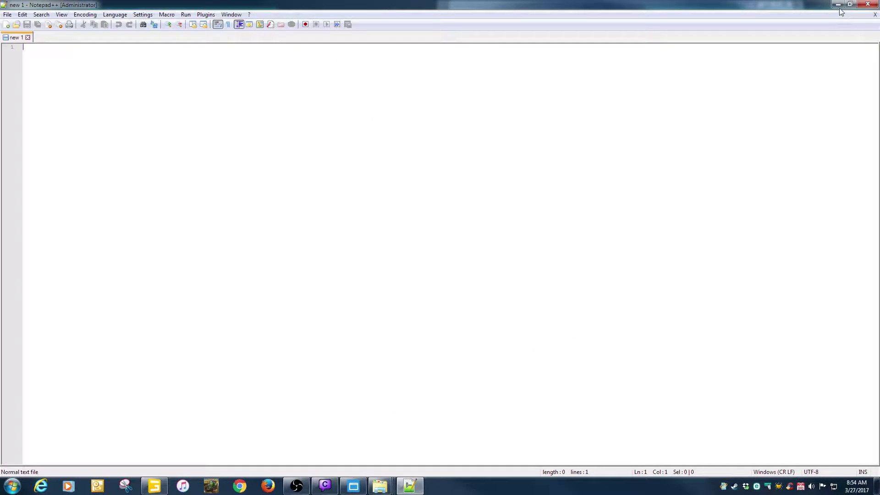
click(838, 4)
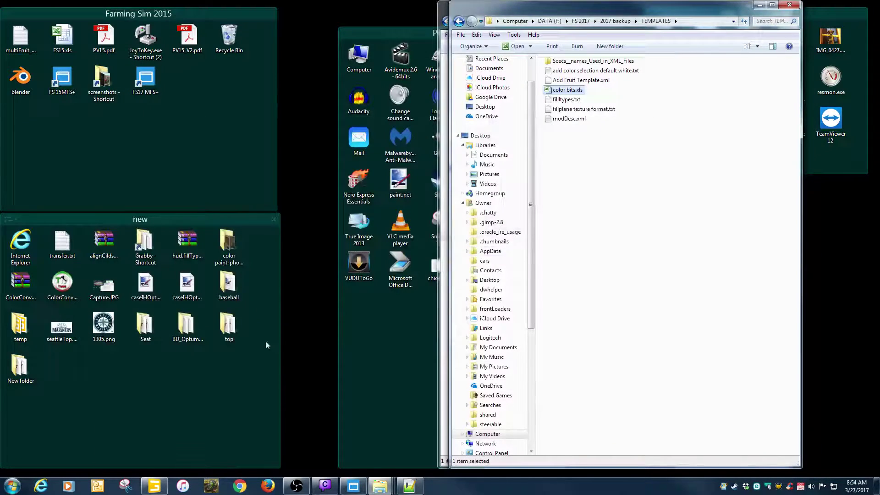
Launch ColorConverter.exe from the desktop and allow it to run despite the unverified publisher
click(71, 303)
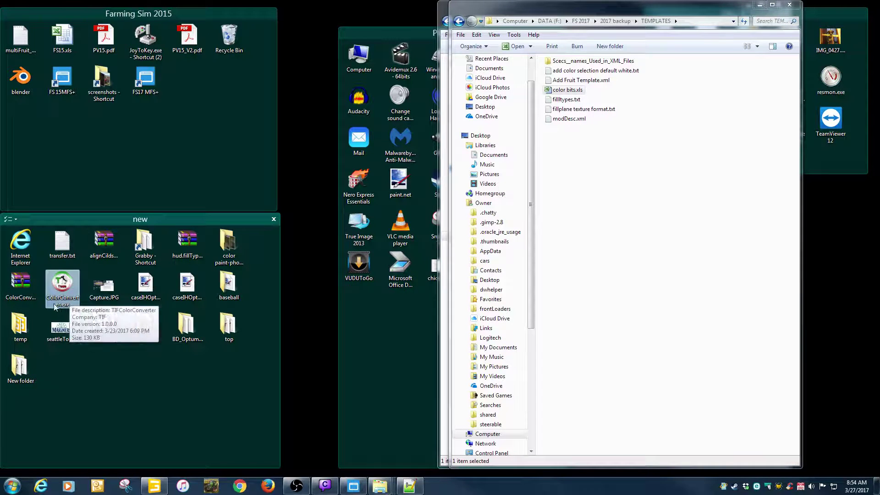
double_click(68, 300)
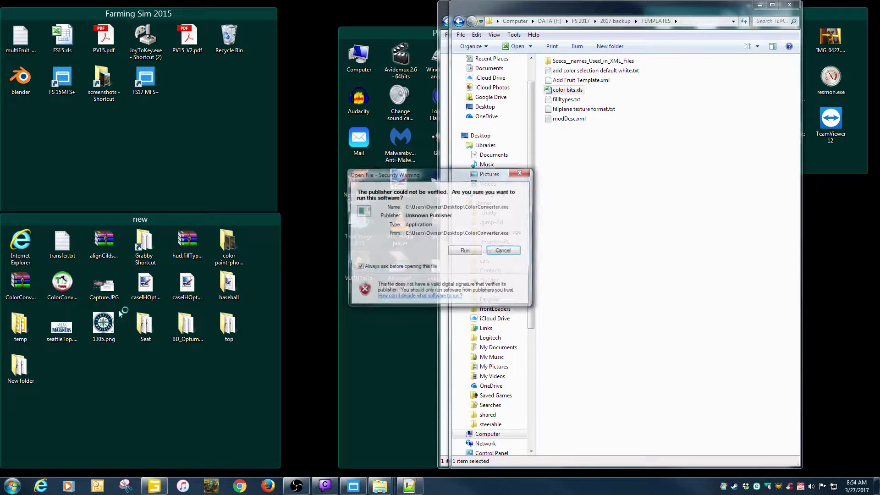
click(462, 252)
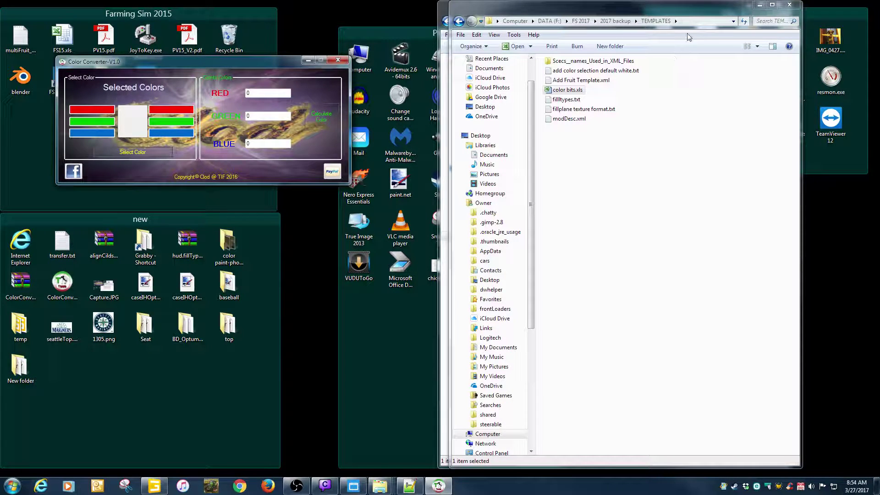
Open newHollandBB1290.xml from BD_BigBaler_1290.zip in the BDmodsfs17 folder of Dropbox
click(746, 486)
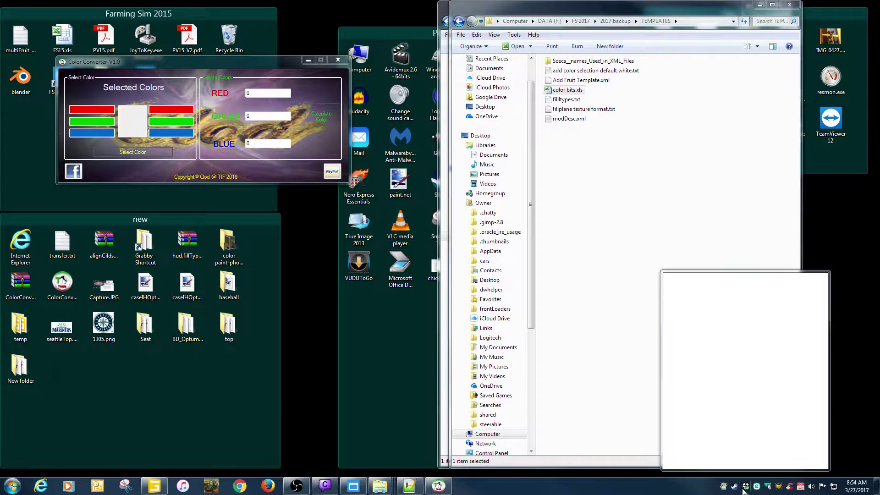
click(782, 282)
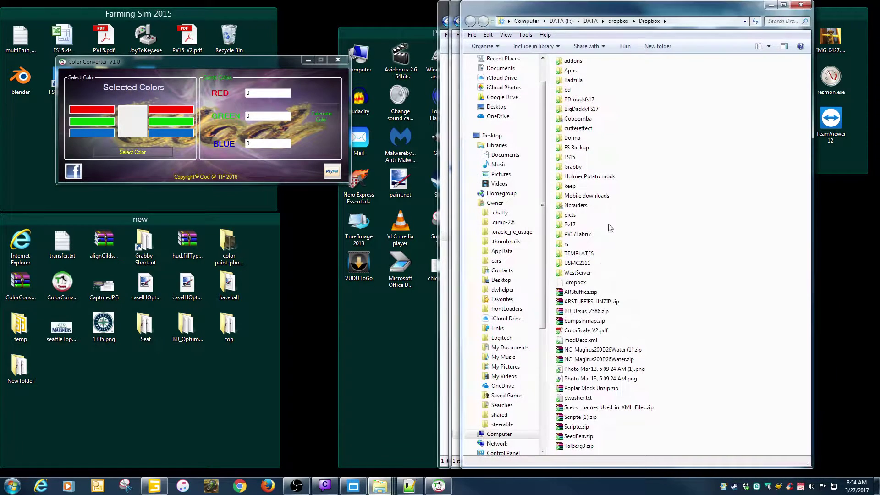
double_click(579, 99)
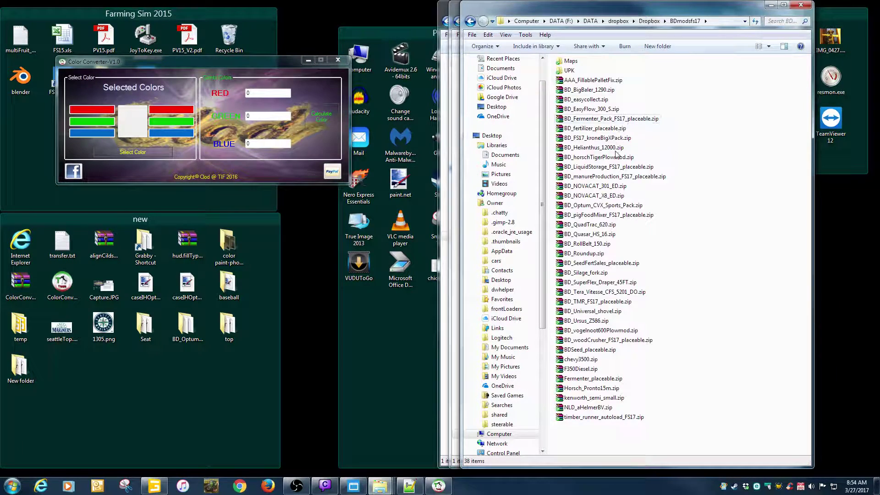
double_click(595, 90)
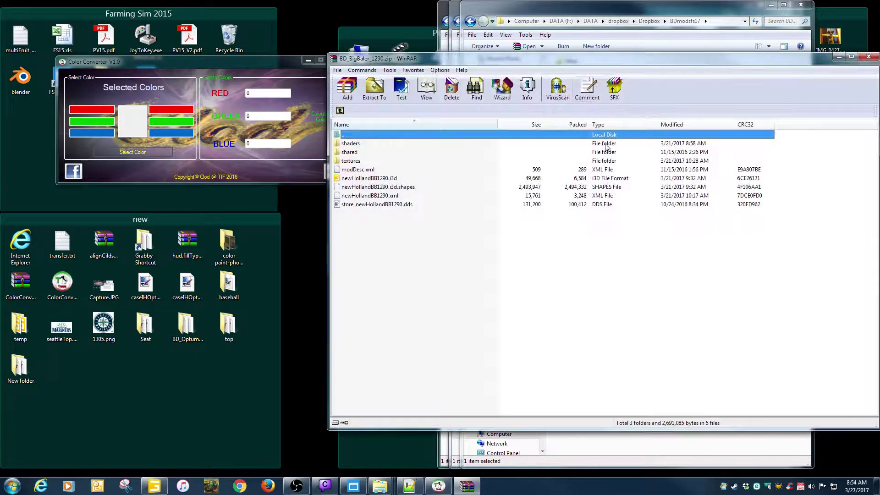
click(369, 197)
double_click(368, 197)
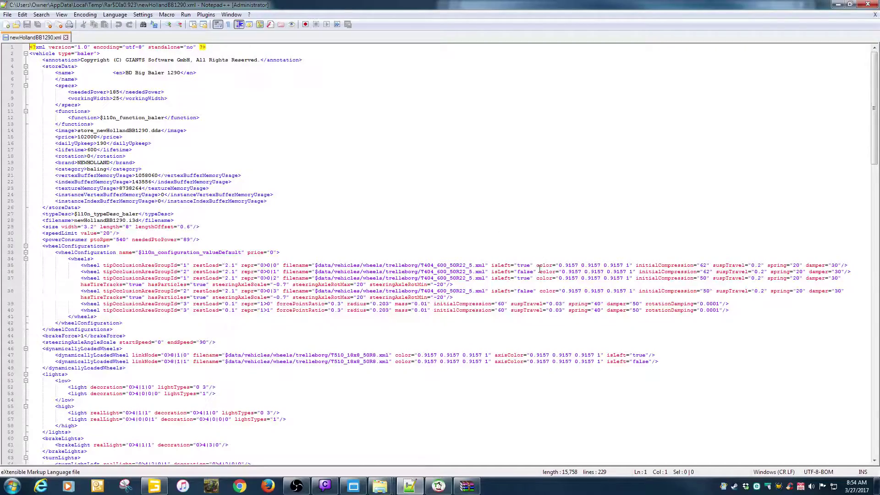
Go to the baseColorConfigurations block near the end of the XML and mark its baseColorConfiguration color value
click(555, 291)
scroll(687, 286, down, 20)
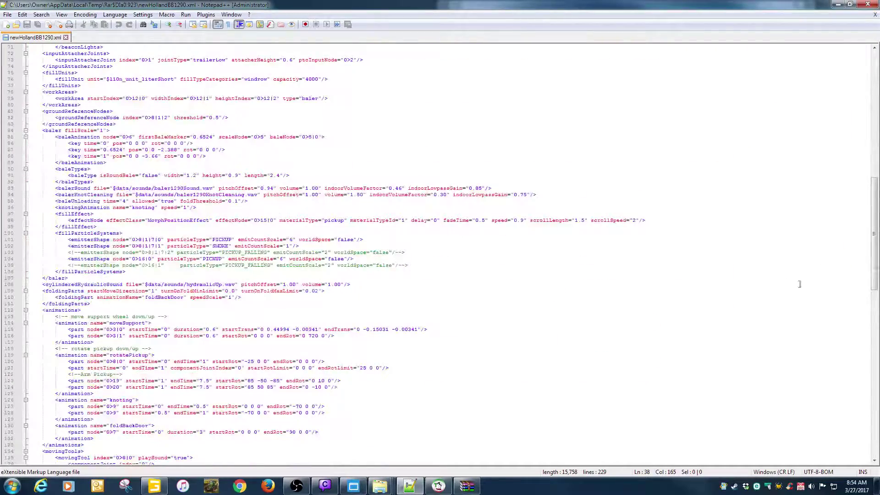
drag(869, 250, 872, 461)
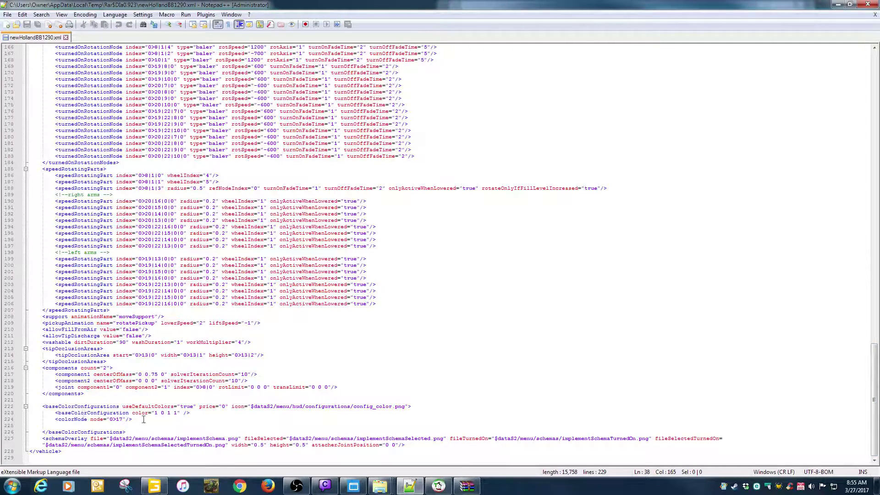
drag(154, 413, 171, 414)
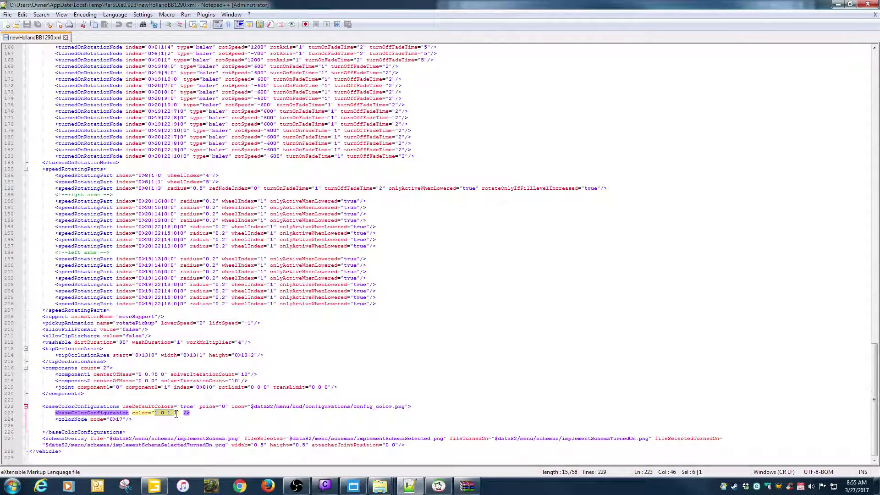
right_click(169, 412)
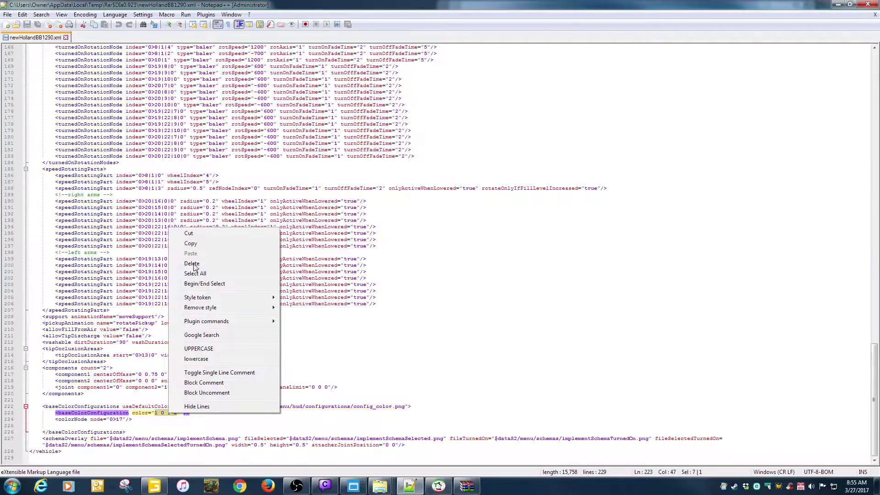
click(428, 310)
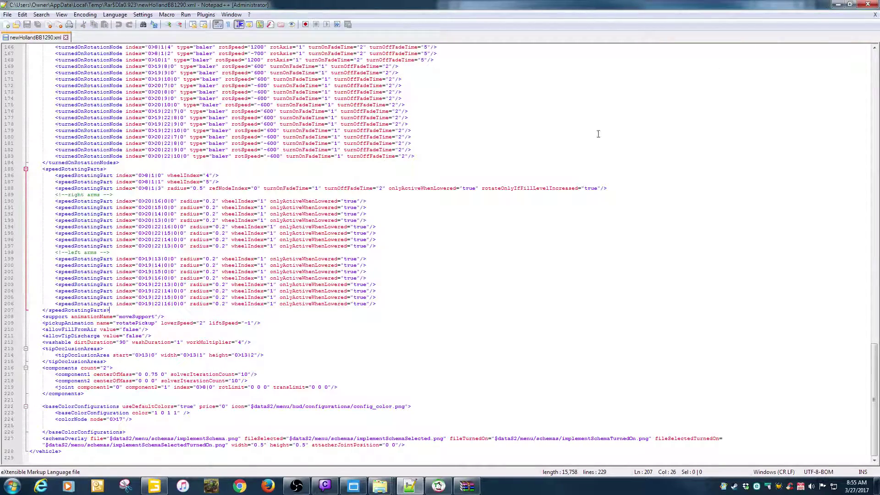
Uncover the Color Converter behind Notepad++ and calculate the color for red 1, green 0 and blue 1
drag(699, 9, 667, 265)
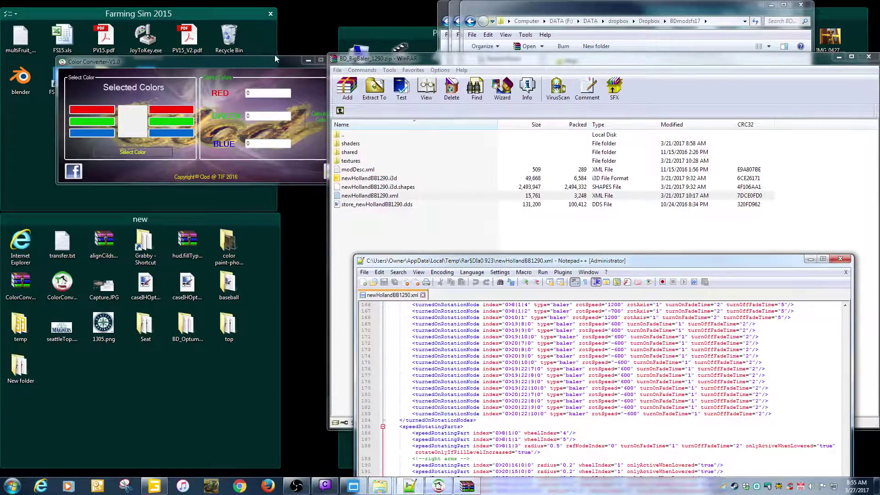
drag(274, 61, 266, 63)
text(1)
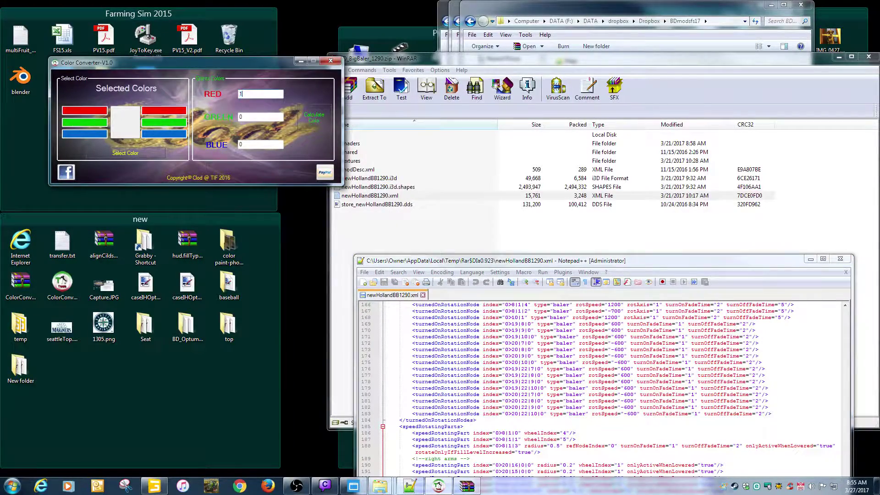
key(Tab)
key(Tab)
text(1)
click(313, 131)
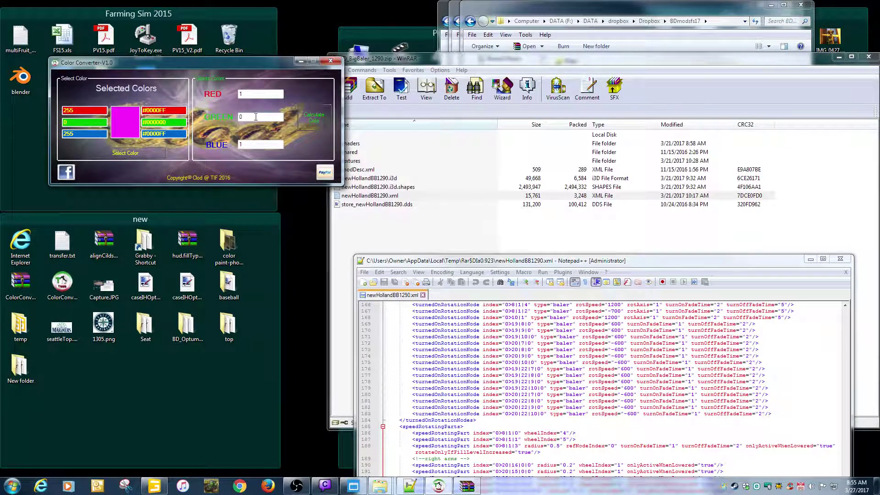
Select the basic green with red 0, green 255 and blue 128 in the Color Converter
click(123, 155)
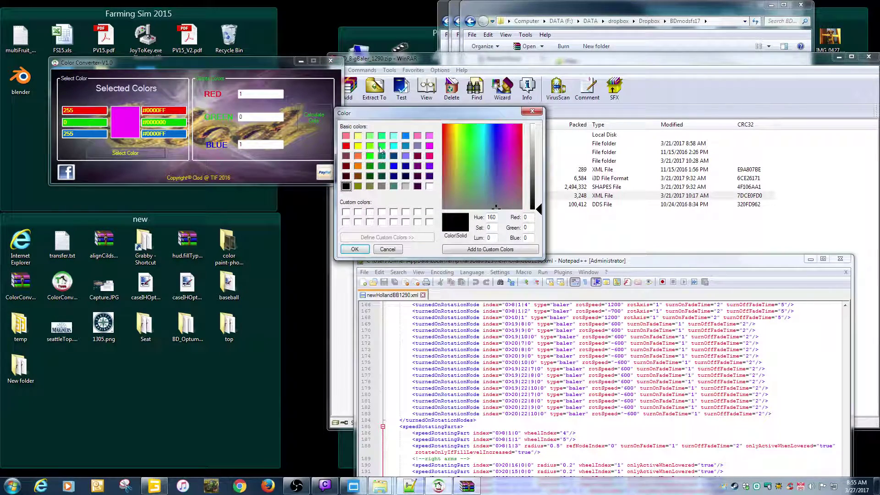
click(382, 136)
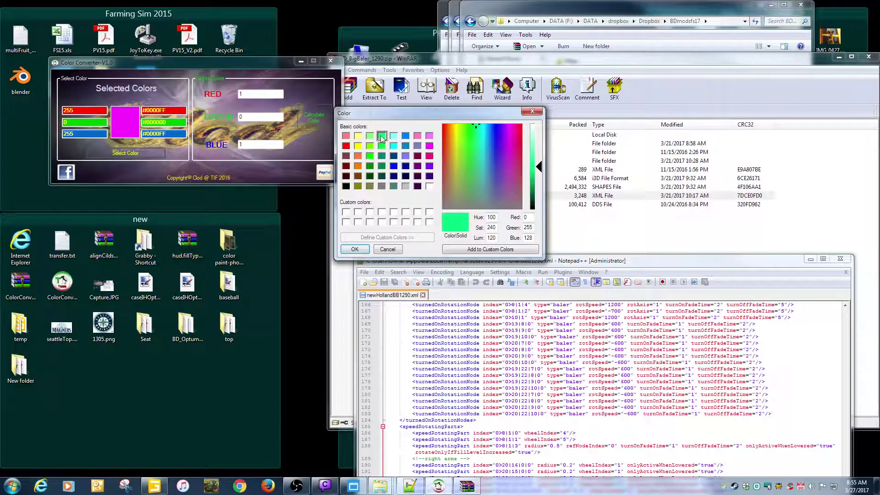
click(354, 249)
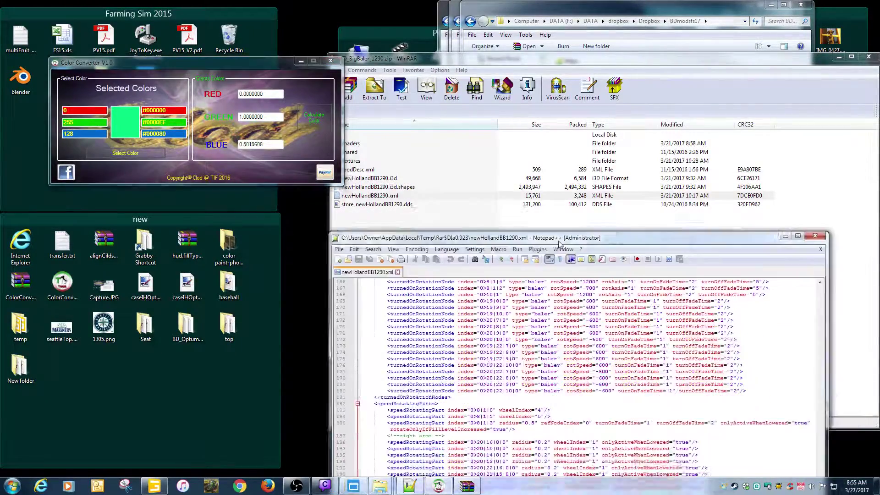
Place the Notepad++ window beside the Color Converter and compare the converted RGB values with the baseColorConfiguration color line
drag(584, 264, 465, 87)
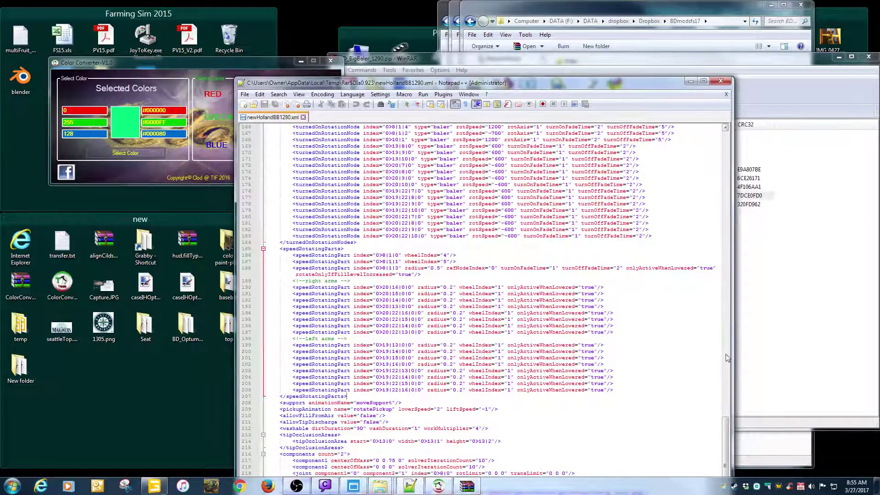
drag(658, 88, 645, 36)
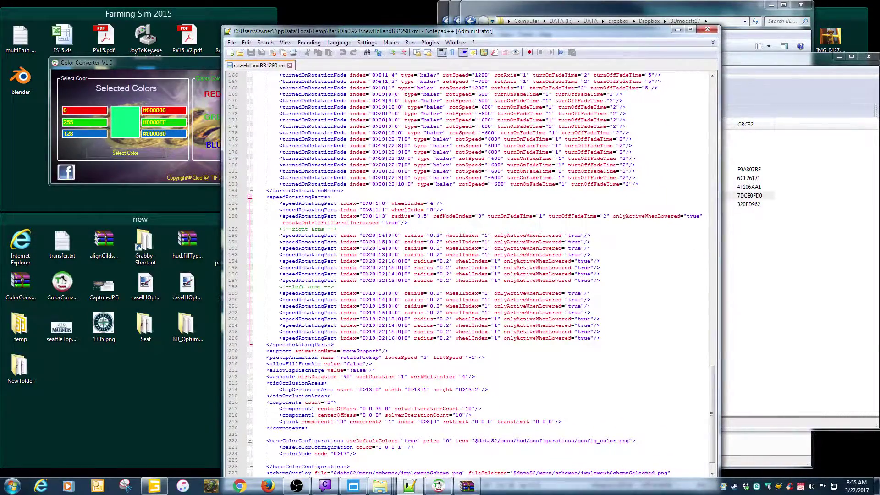
drag(382, 32, 469, 23)
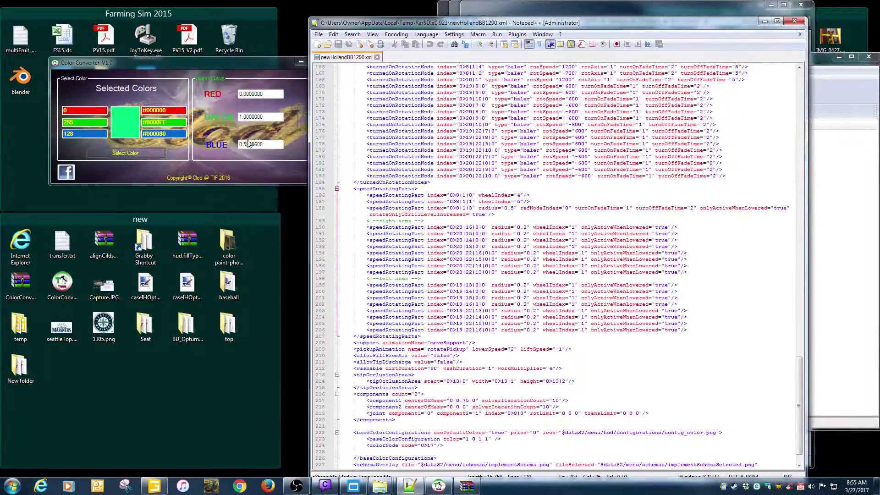
click(467, 439)
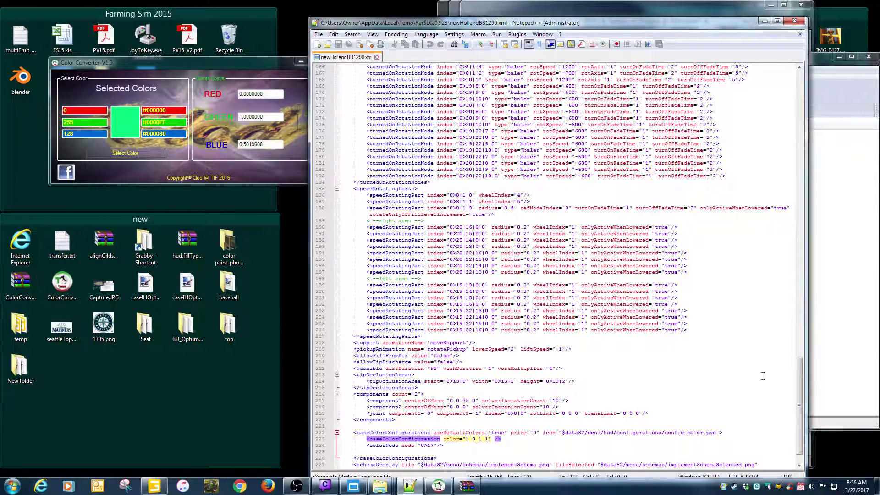
drag(712, 27, 608, 26)
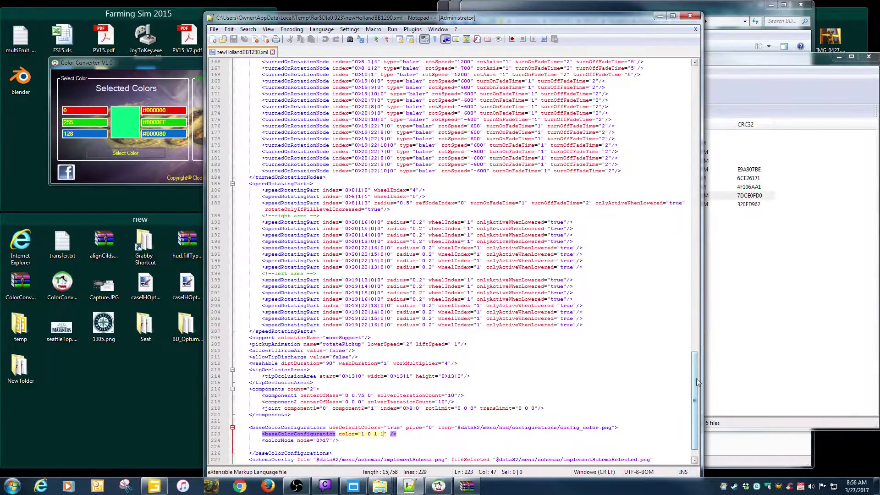
scroll(697, 381, up, 2)
scroll(695, 377, down, 3)
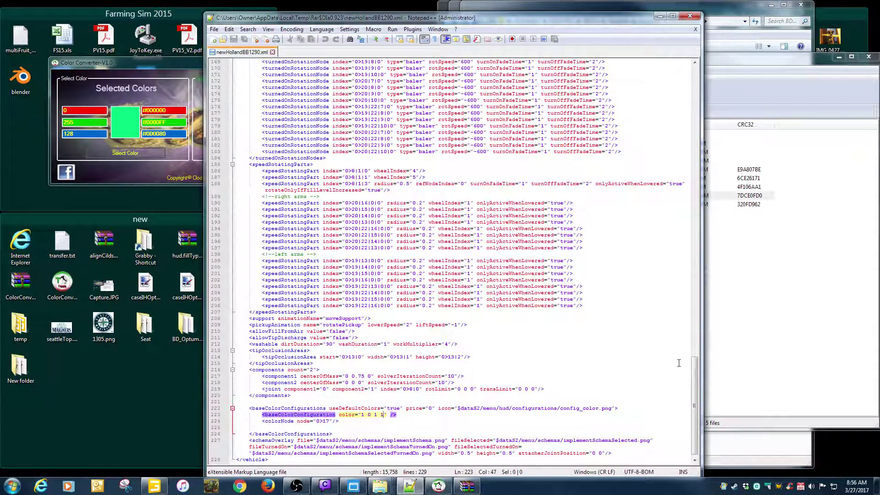
Close the baler XML with Notepad++, the BD_BigBaler_1290.zip archive window and the Color Converter
click(695, 29)
click(690, 16)
drag(720, 64, 667, 76)
click(814, 69)
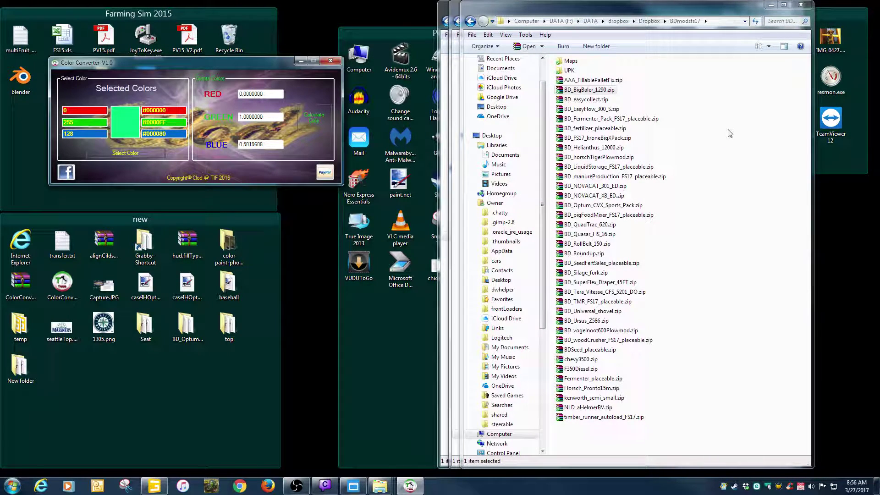
click(329, 62)
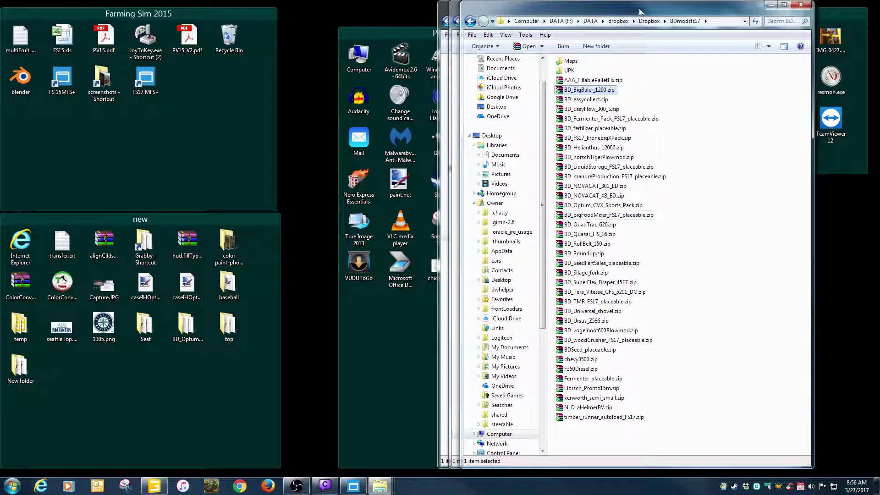
Spread out the BDmodsfs17, BD_Optum_Photo_Shop and TEMPLATES folder windows so that each one's files are accessible
drag(641, 6, 371, 34)
drag(595, 6, 719, 71)
drag(476, 40, 348, 27)
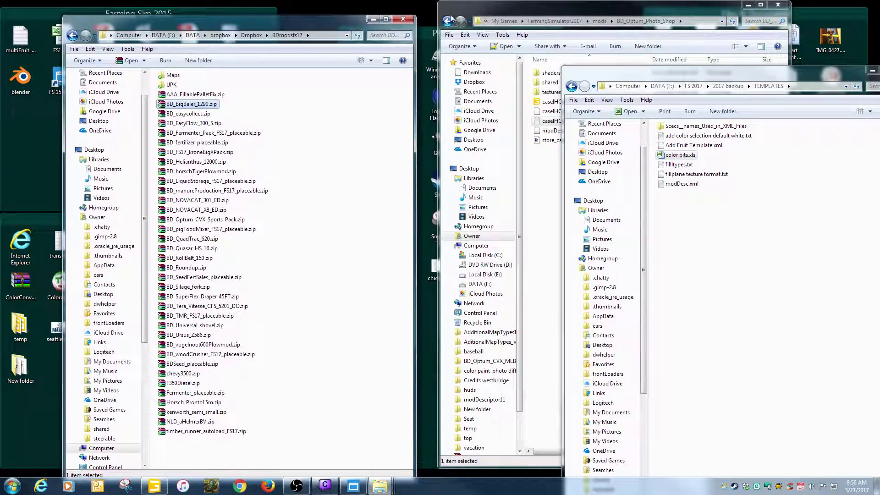
drag(497, 9, 232, 43)
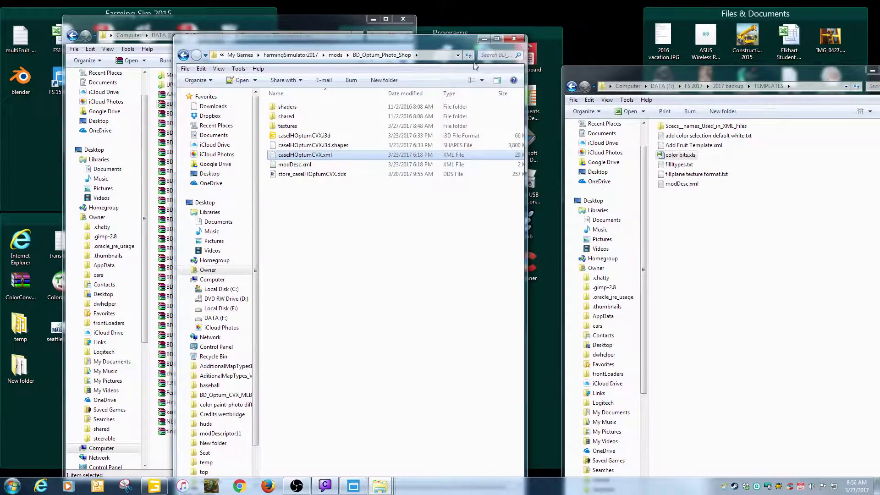
drag(576, 73, 560, 50)
drag(450, 45, 524, 34)
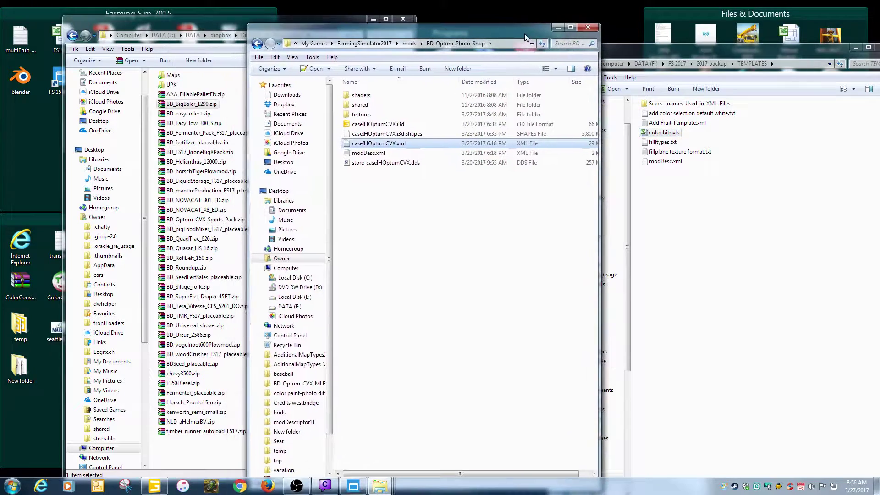